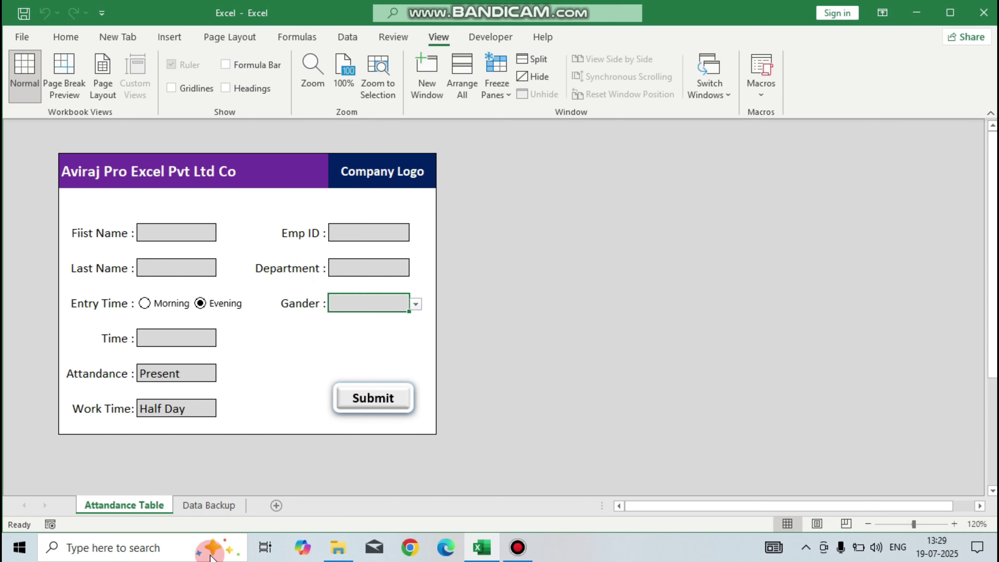
# Step: Review the newest attendance record in row 3 of the Data Backup sheet and return to the Attandance Table form
pyautogui.click(205, 505)
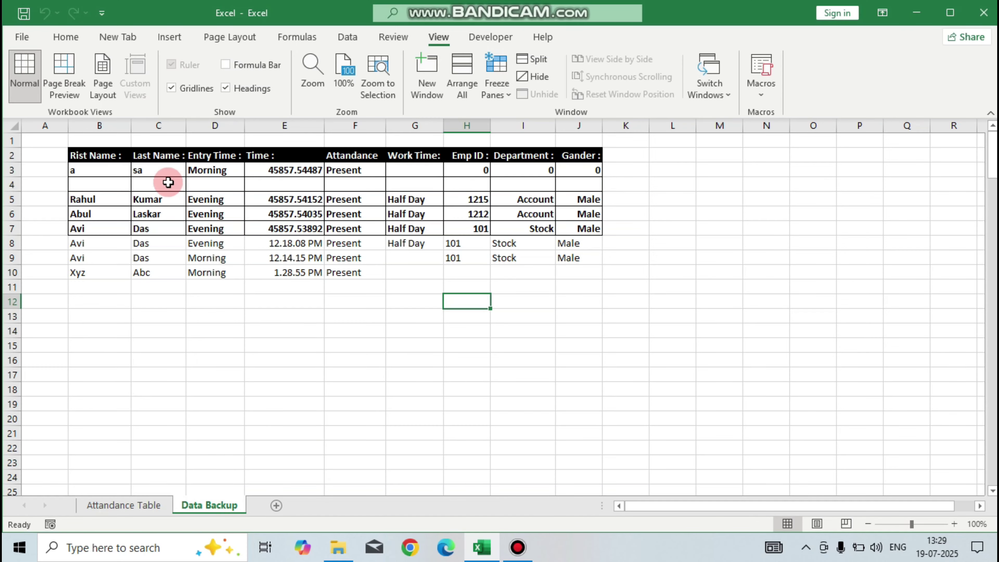
pyautogui.moveTo(98, 169); pyautogui.dragTo(557, 169)
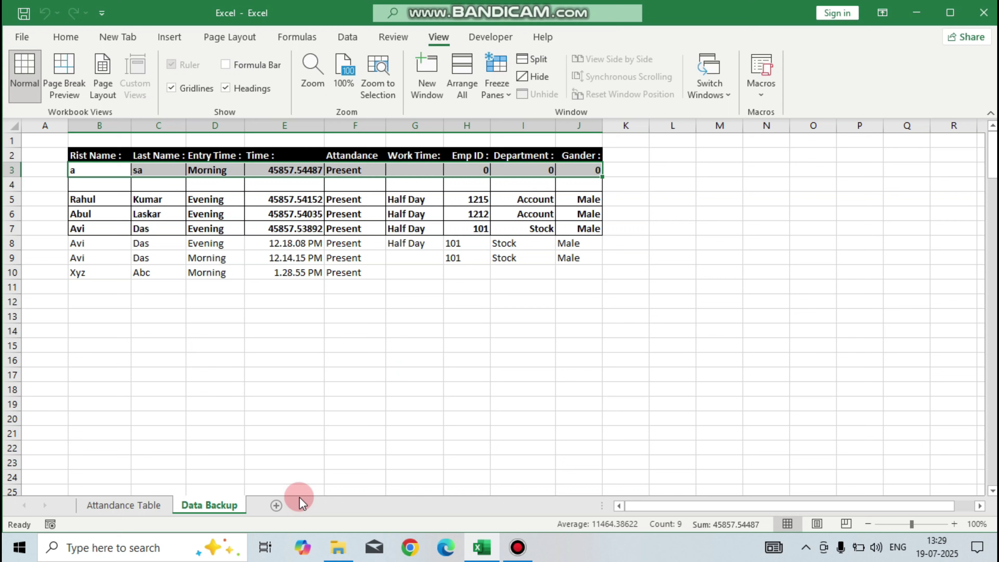
pyautogui.click(125, 504)
pyautogui.click(285, 339)
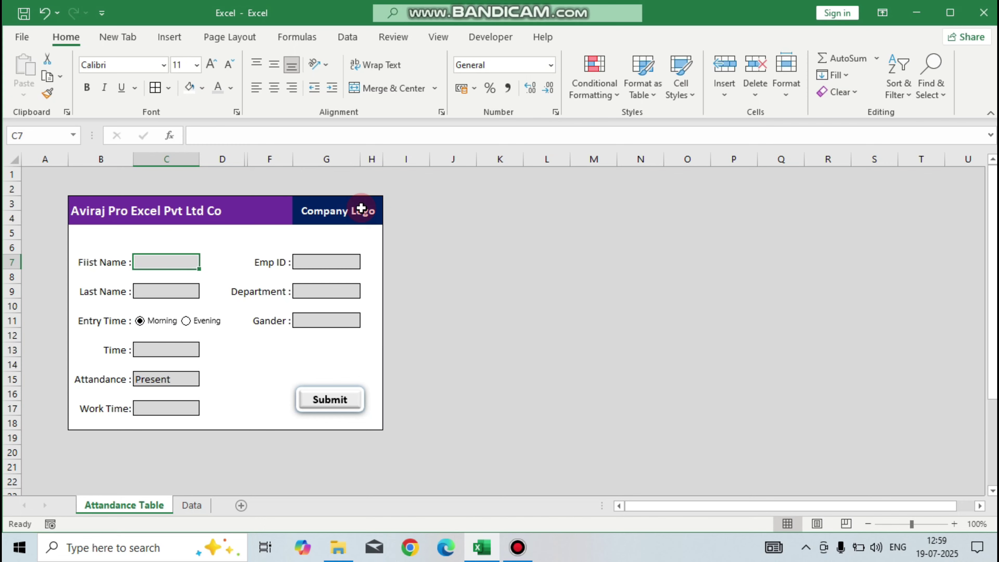
# Step: Enter the employee's first and last name in the form and set Entry Time to Evening
pyautogui.write('Rahul')
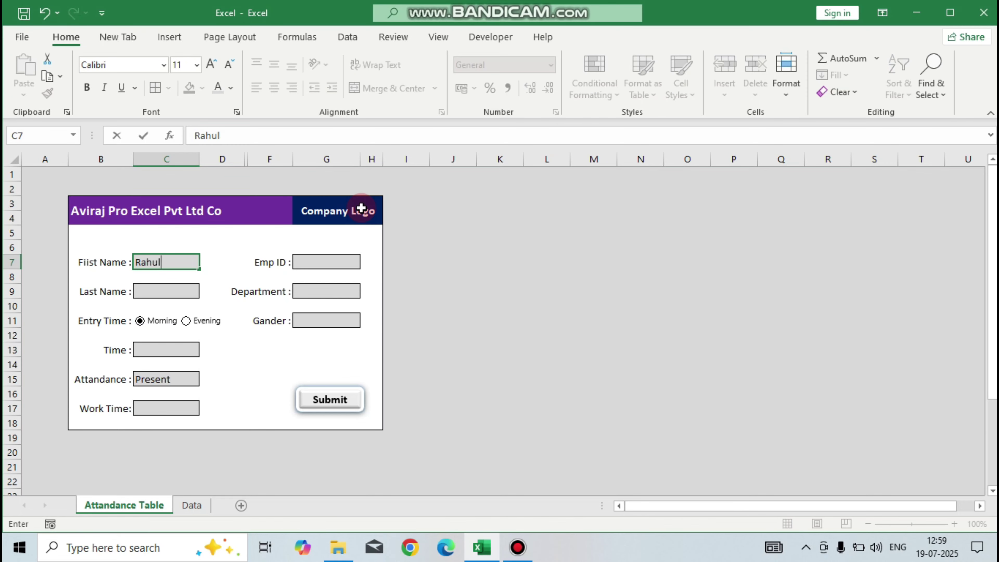
pyautogui.press('Return')
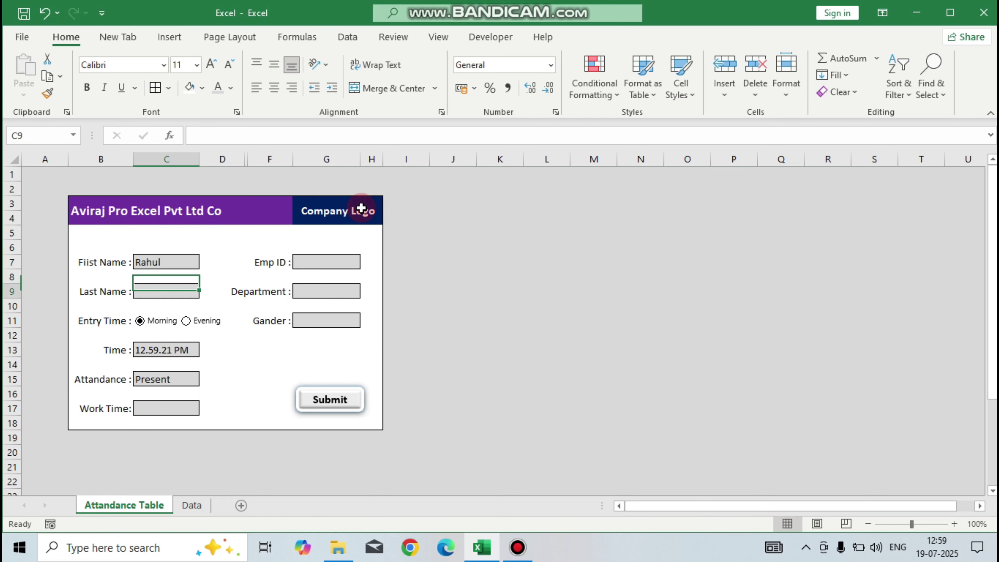
pyautogui.write('Kumar')
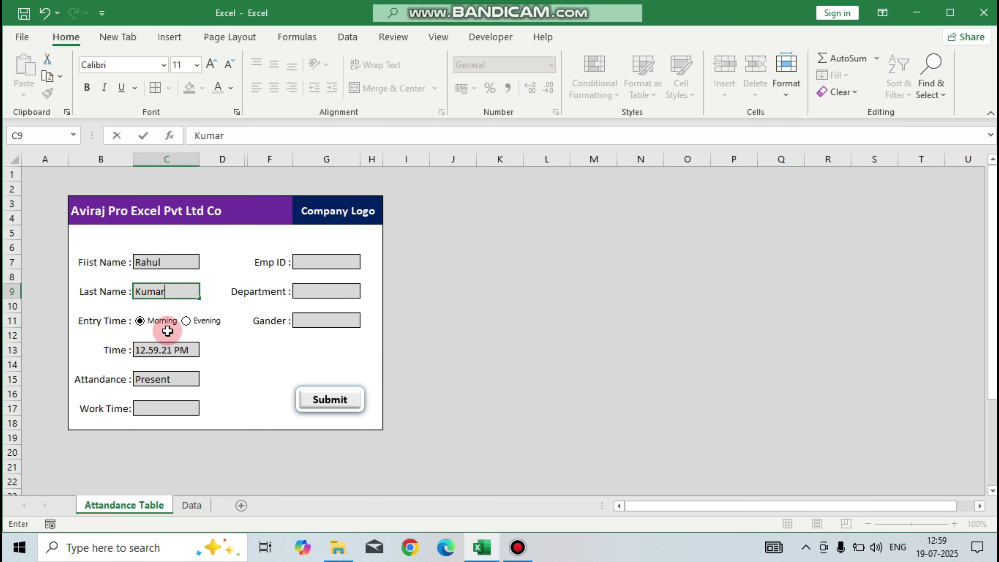
pyautogui.click(209, 334)
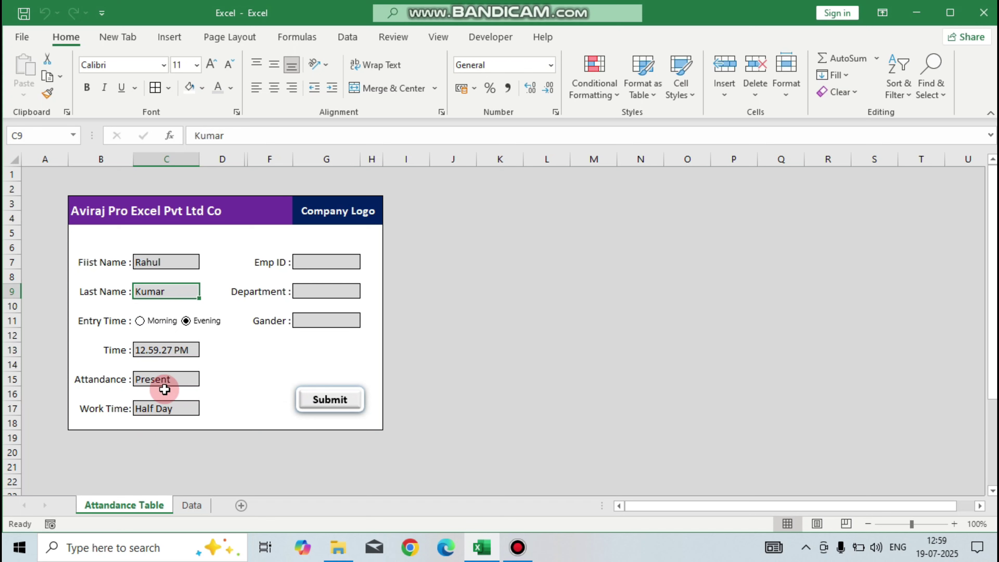
# Step: Enter the employee ID, set Department to Account and Gander to Male, and submit the attendance form
pyautogui.click(322, 261)
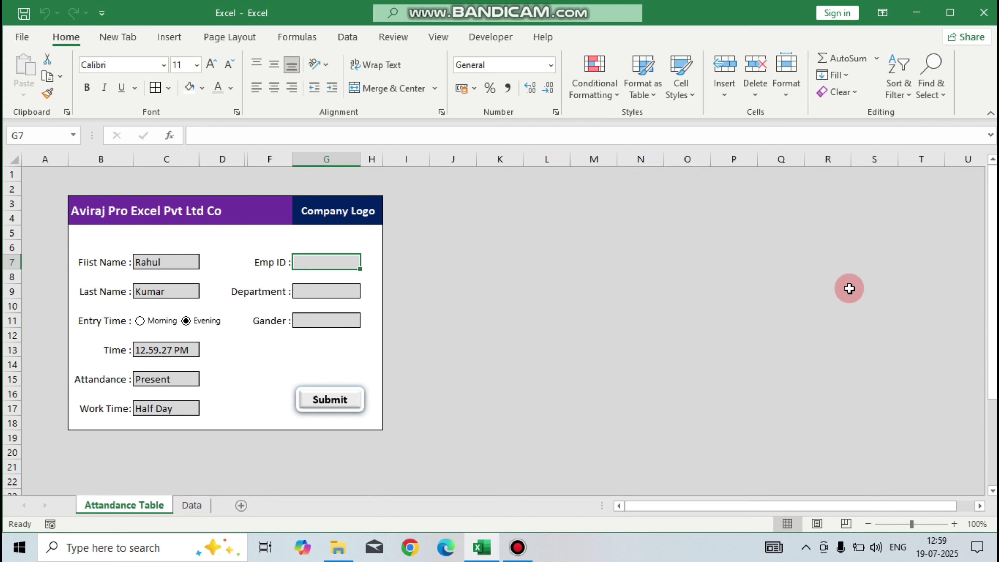
pyautogui.write('1215')
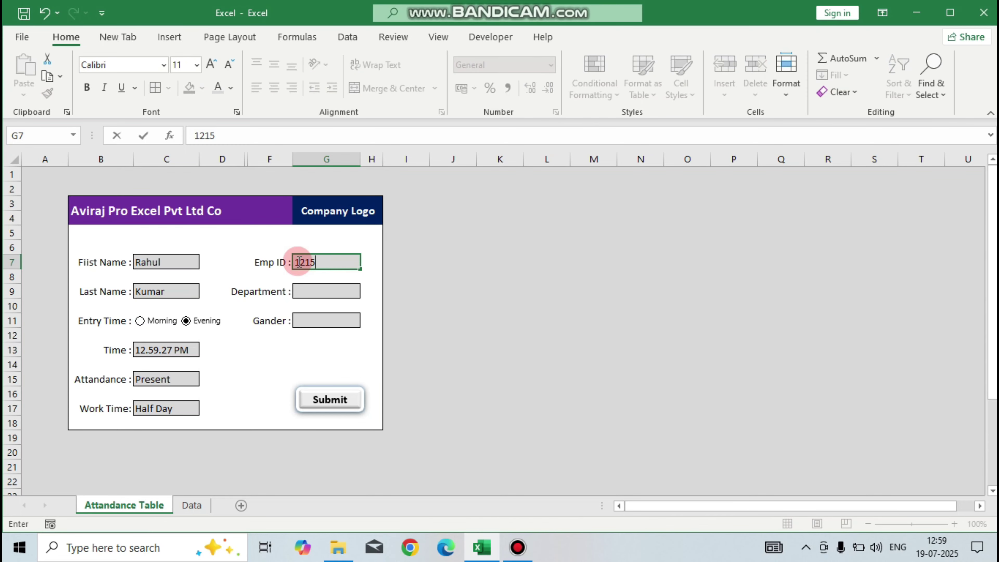
pyautogui.click(312, 291)
pyautogui.write('Account')
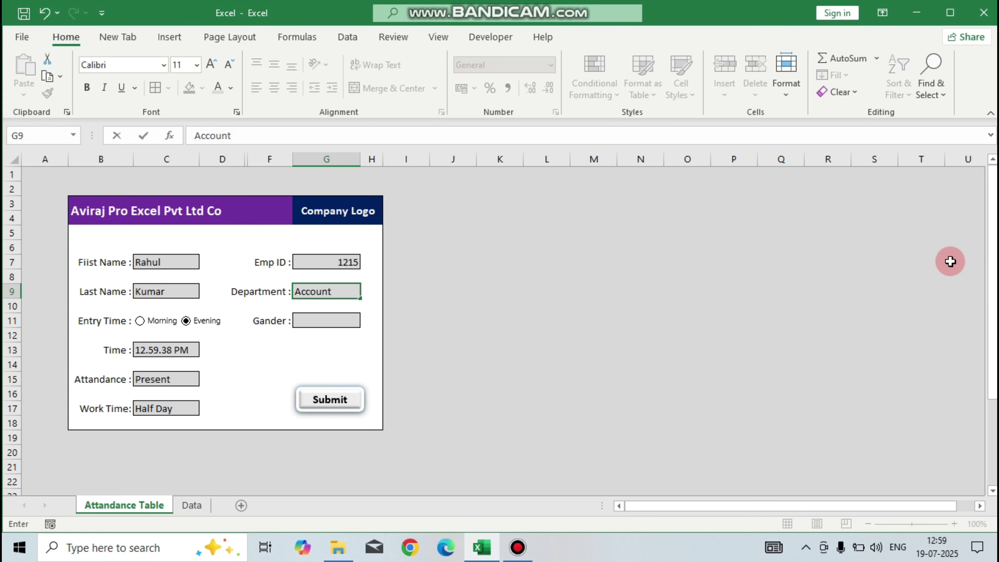
pyautogui.click(355, 321)
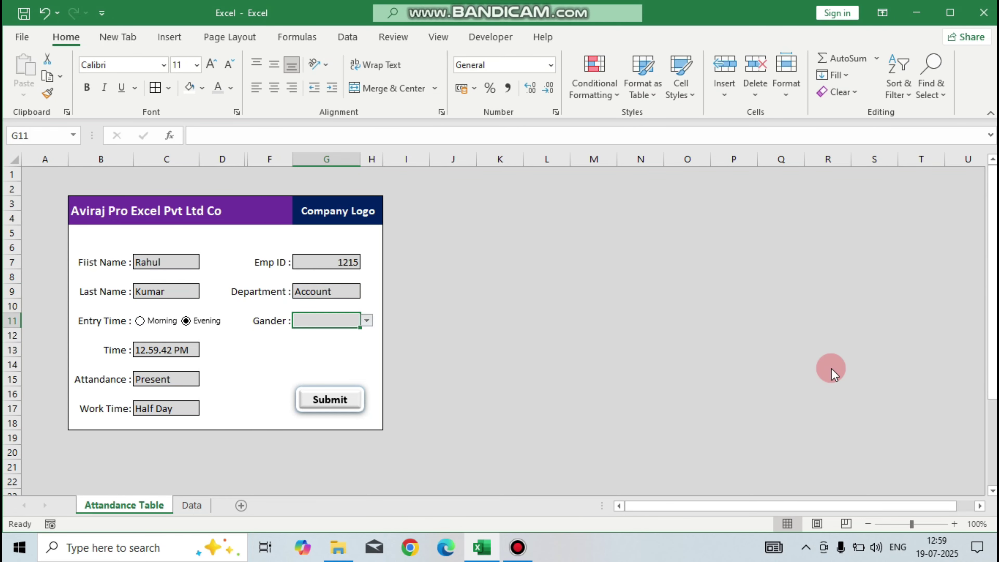
pyautogui.press('Return')
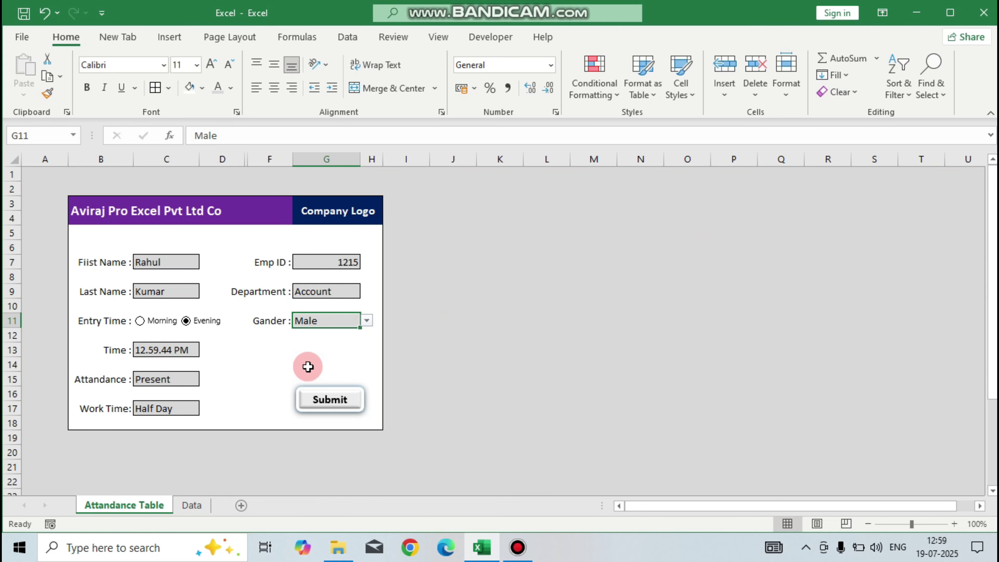
pyautogui.click(339, 401)
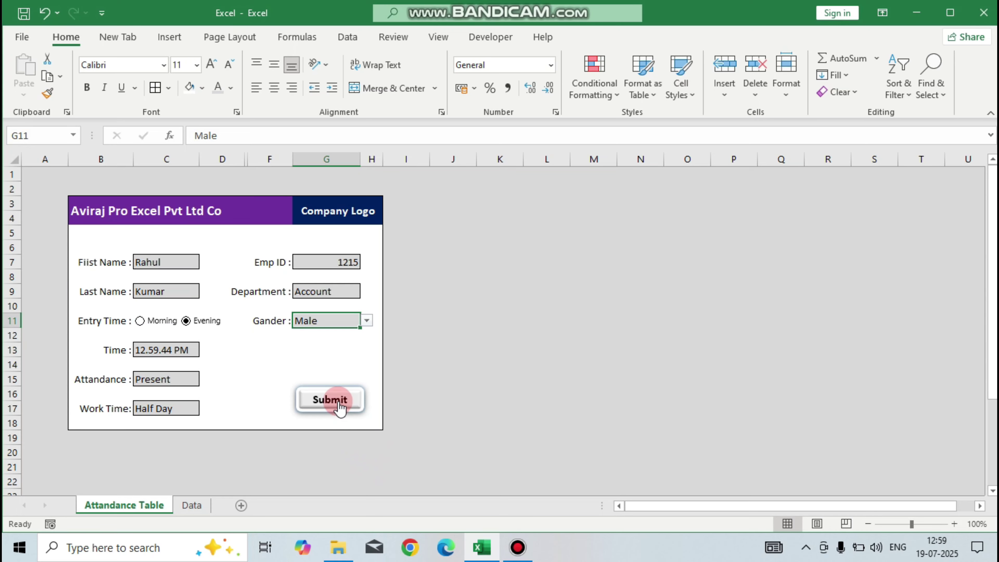
# Step: Check the submitted record in row 3 of the Data sheet and return to the Attandance Table form
pyautogui.click(236, 409)
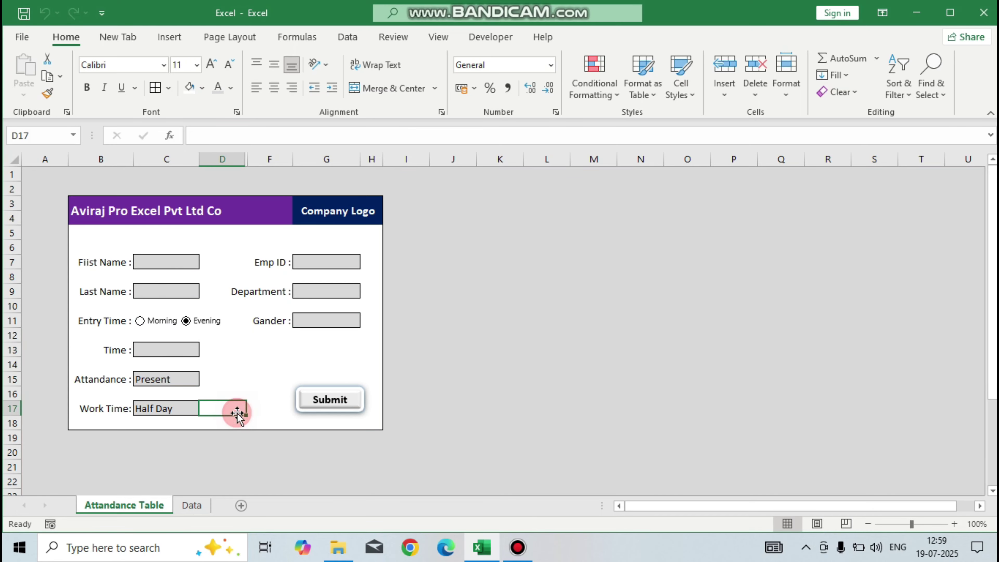
pyautogui.click(191, 505)
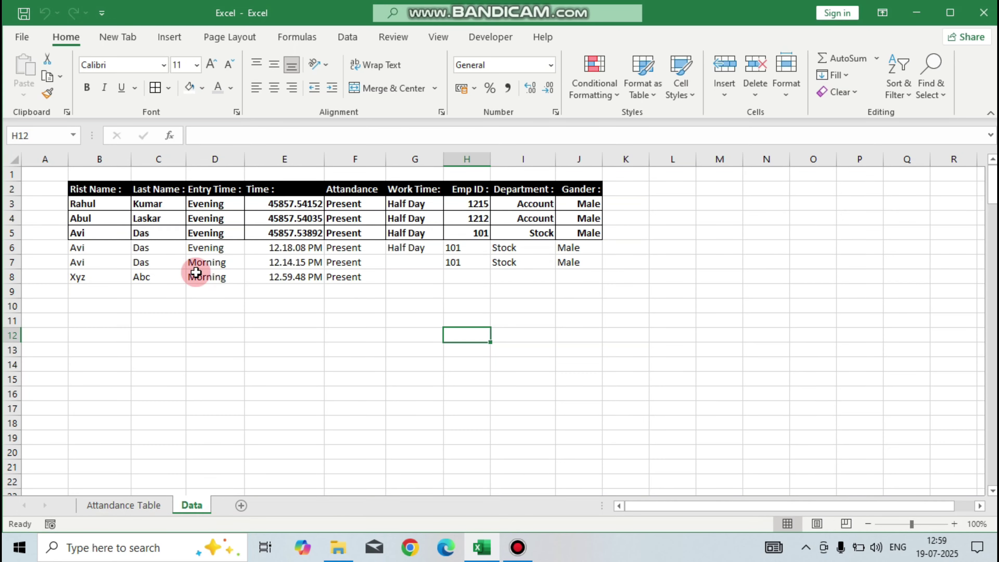
pyautogui.click(89, 203)
pyautogui.hotkey('ctrl', 'shift', 'Right')
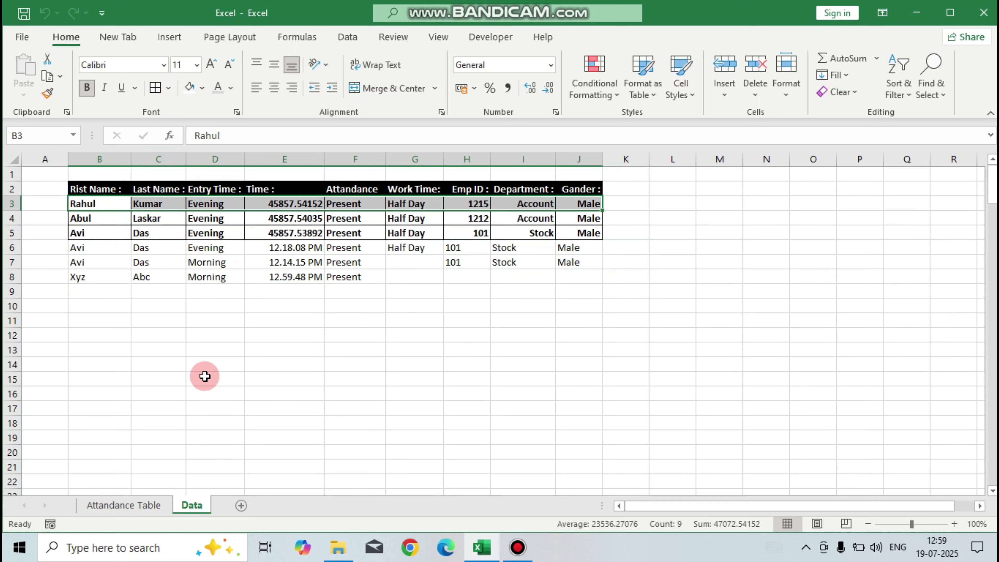
pyautogui.click(123, 504)
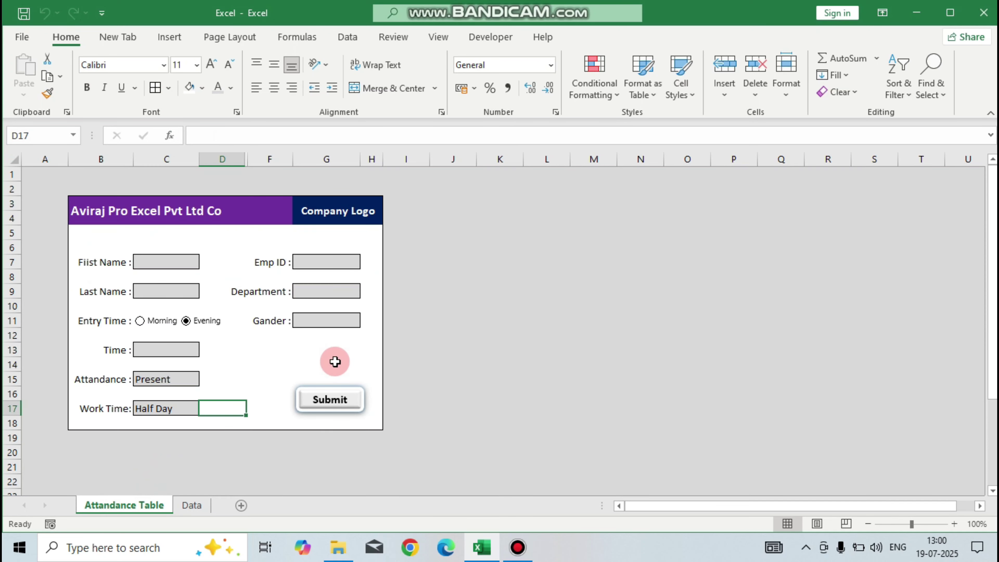
pyautogui.click(253, 355)
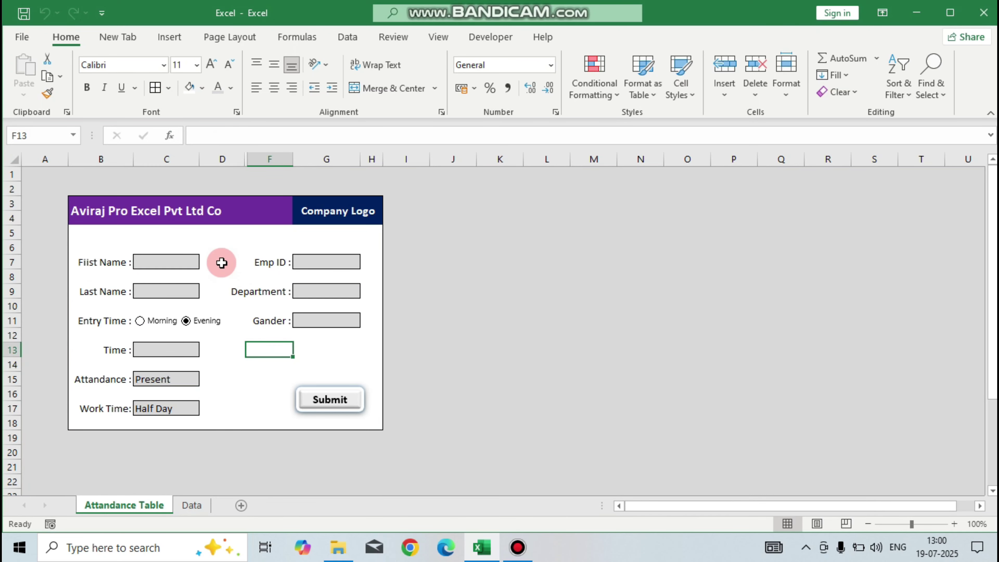
pyautogui.click(219, 246)
pyautogui.click(219, 396)
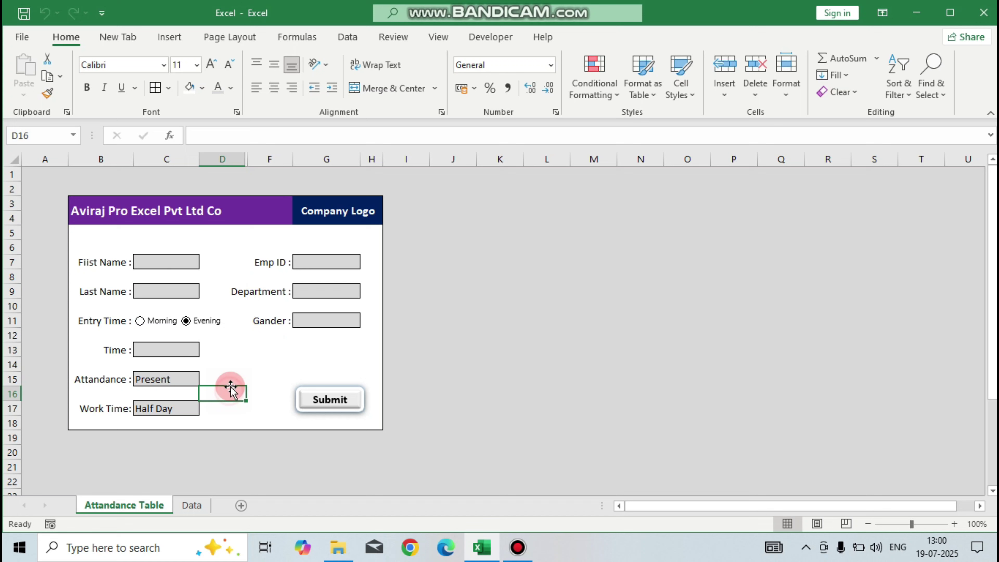
pyautogui.click(183, 260)
pyautogui.click(248, 353)
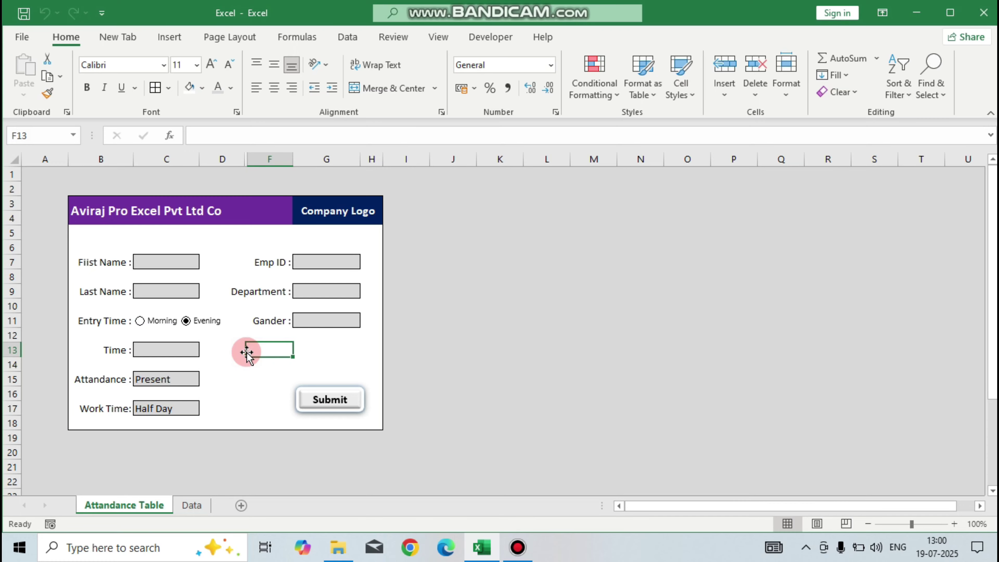
# Step: Review the Data Backup sheet once more and look over the form's layout on the Attandance Table sheet
pyautogui.click(239, 511)
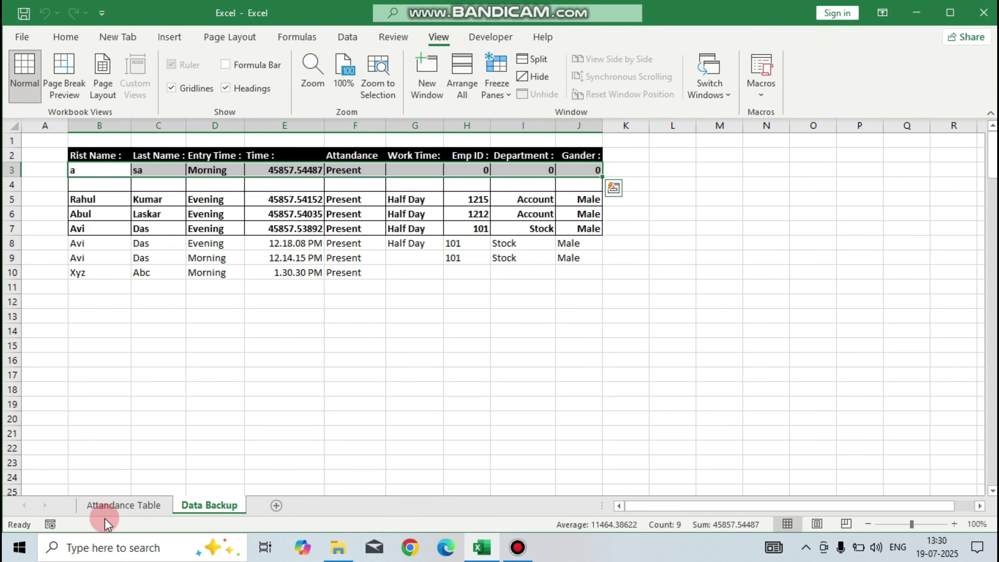
pyautogui.click(103, 507)
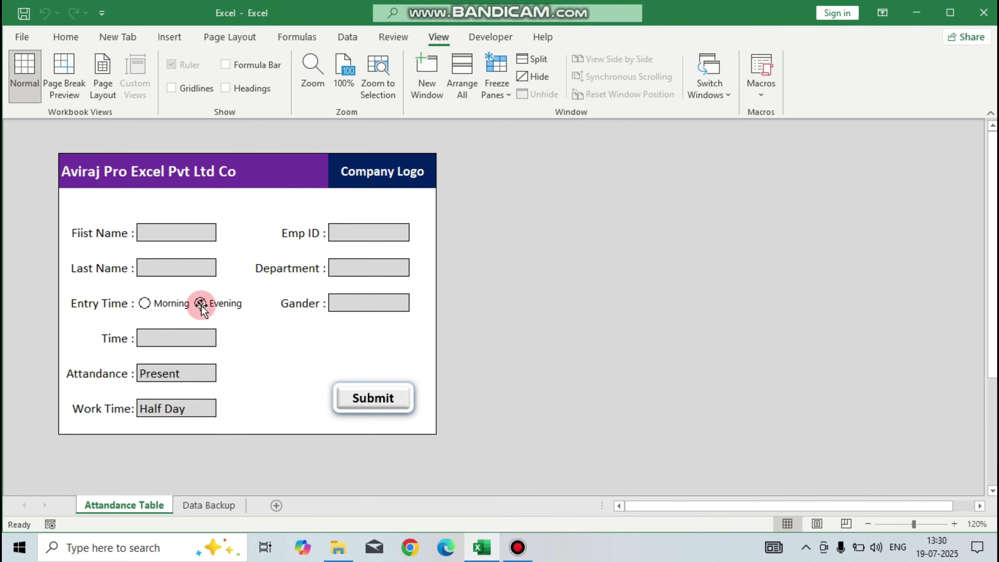
pyautogui.moveTo(125, 194); pyautogui.dragTo(339, 405)
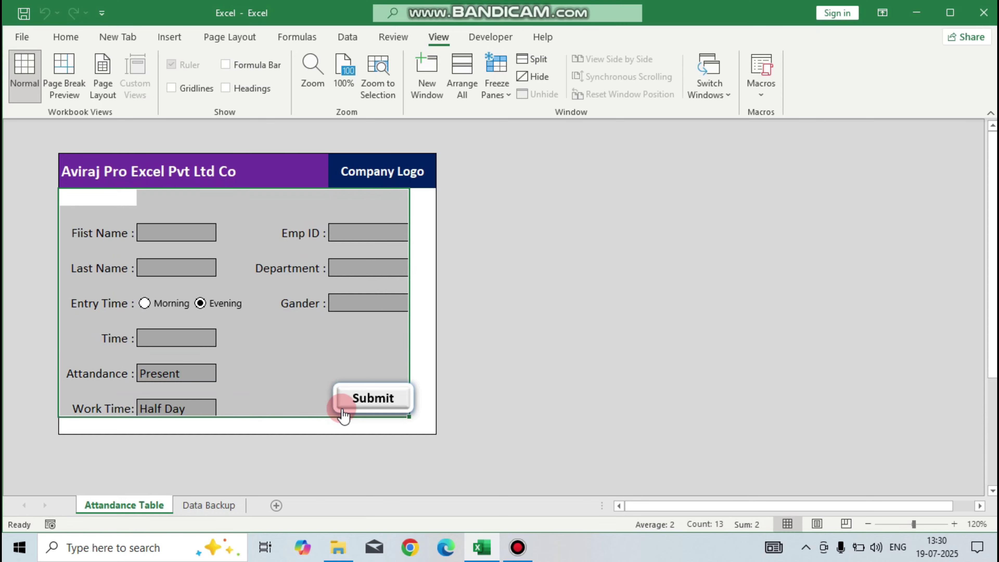
pyautogui.click(505, 375)
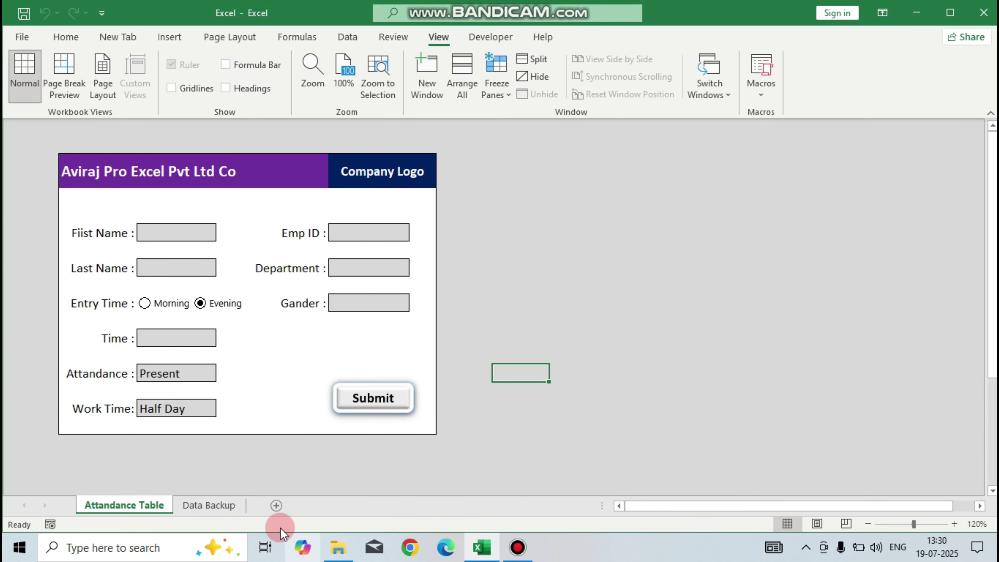
# Step: Add a new sheet and copy the form's company name and Company Logo header into it at B3
pyautogui.click(278, 505)
pyautogui.click(90, 167)
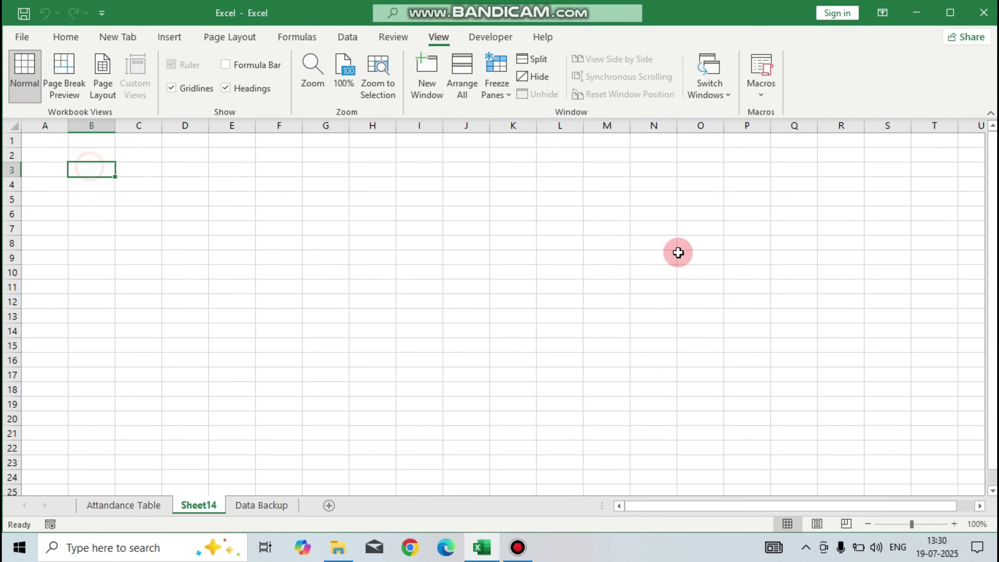
pyautogui.click(122, 505)
pyautogui.click(156, 169)
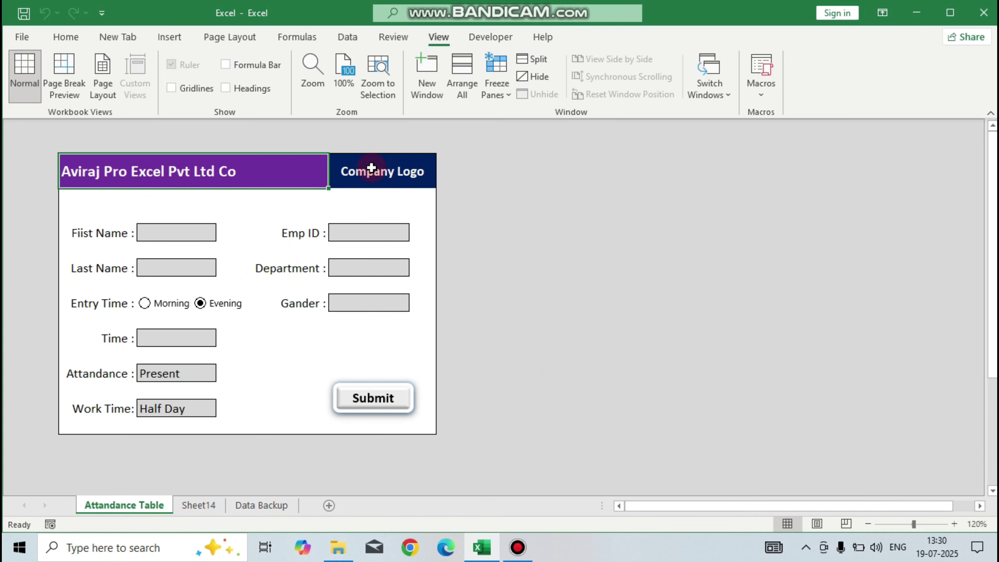
pyautogui.moveTo(294, 174); pyautogui.dragTo(368, 171)
pyautogui.hotkey('ctrl', 'c')
pyautogui.click(207, 505)
pyautogui.press('Return')
# Step: Copy the form labels from Fiist Name through Work Time into the new sheet, starting at B6
pyautogui.click(100, 211)
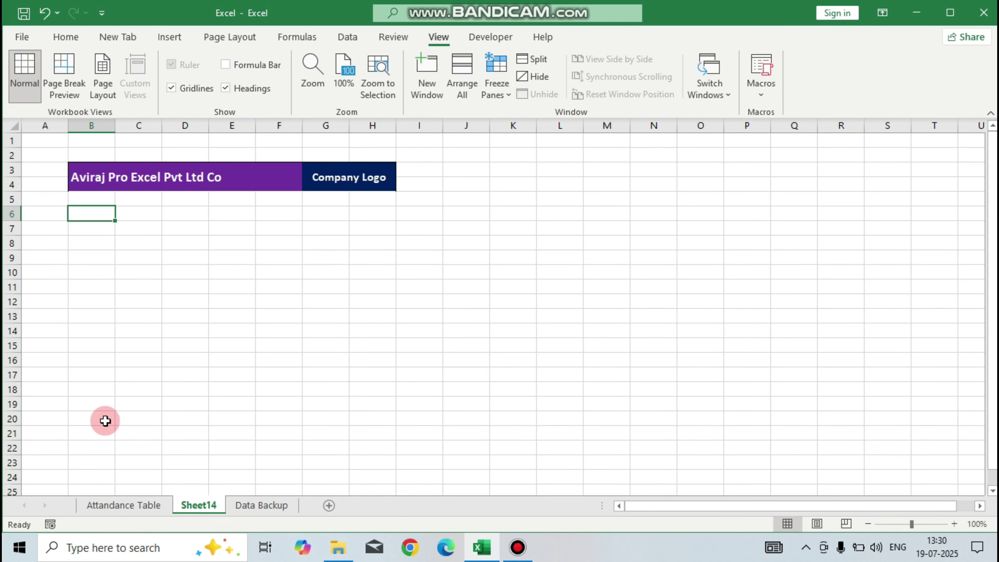
pyautogui.click(123, 504)
pyautogui.moveTo(105, 233); pyautogui.dragTo(109, 406)
pyautogui.hotkey('ctrl', 'c')
pyautogui.click(198, 504)
pyautogui.press('Return')
# Step: Copy the Fiist Name input box from the Attandance Table sheet to cell C6 of the new sheet
pyautogui.click(124, 505)
pyautogui.click(204, 234)
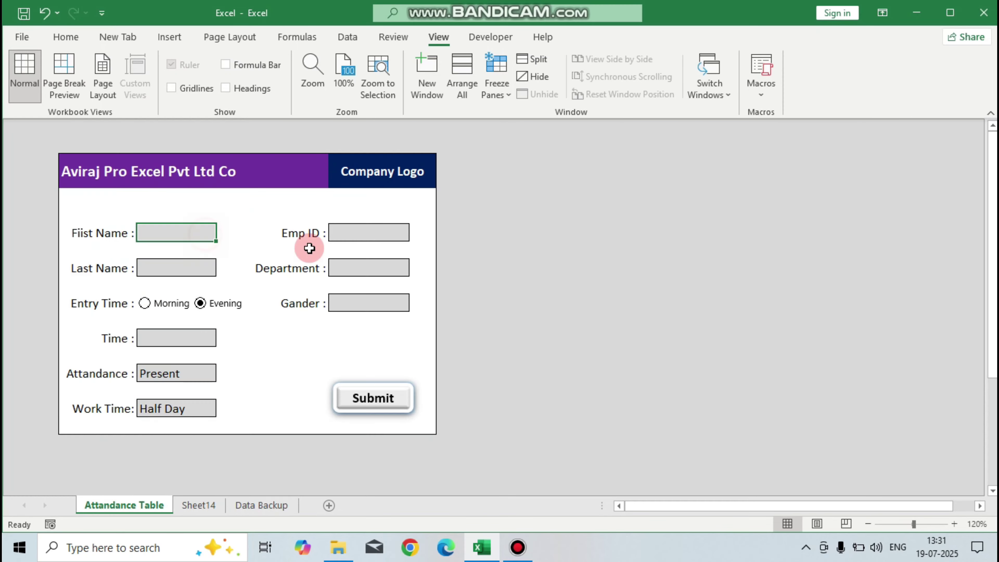
pyautogui.hotkey('ctrl', 'c')
pyautogui.click(198, 505)
pyautogui.click(138, 214)
# Step: Duplicate the C6 input box into C8, C10, C12, C14 and C16 beside the remaining labels
pyautogui.hotkey('ctrl', 'c')
pyautogui.click(161, 245)
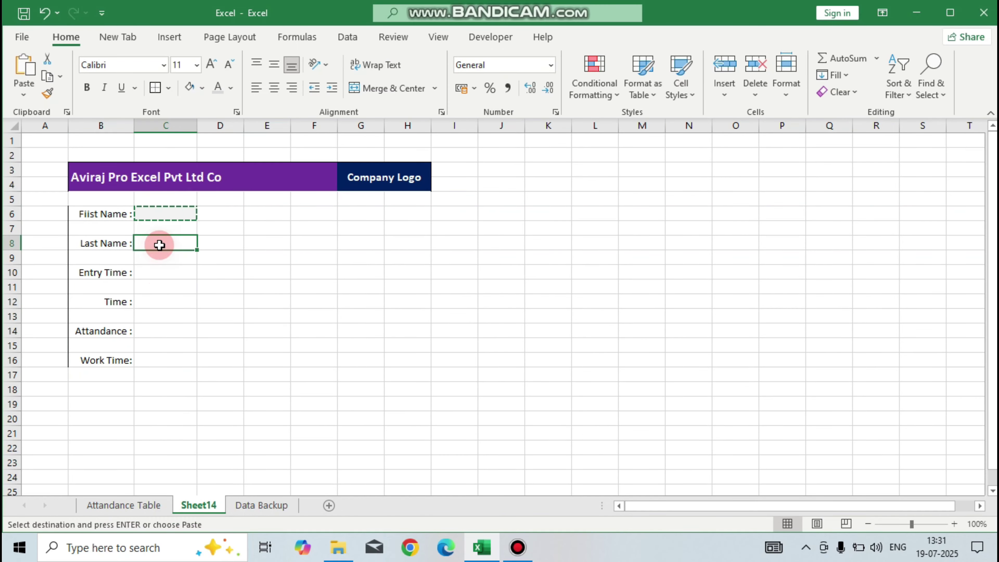
pyautogui.hotkey('ctrl', 'v')
pyautogui.click(175, 273)
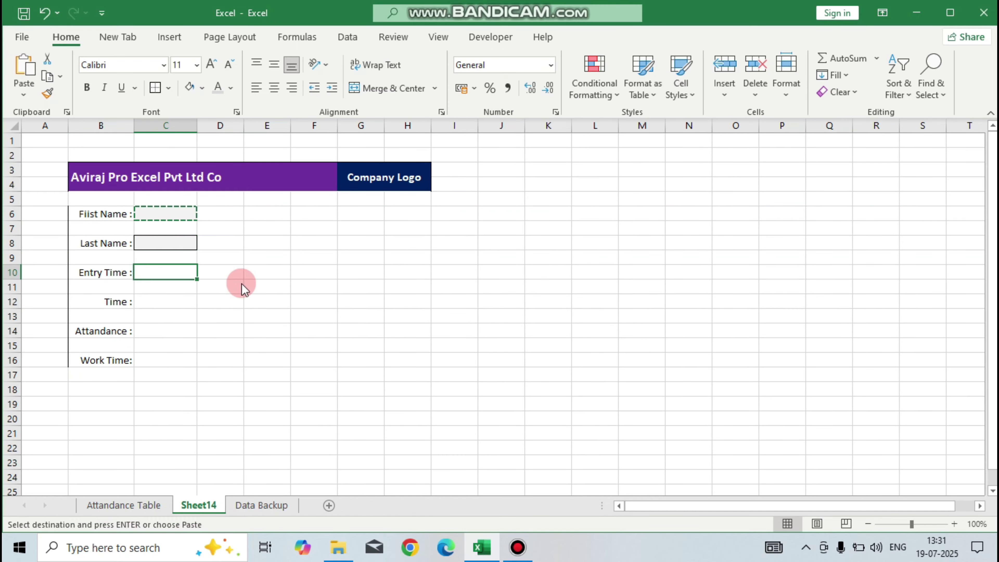
pyautogui.hotkey('ctrl', 'v')
pyautogui.click(162, 302)
pyautogui.hotkey('ctrl', 'v')
pyautogui.click(182, 331)
pyautogui.press('ctrl')
pyautogui.click(125, 505)
pyautogui.click(199, 505)
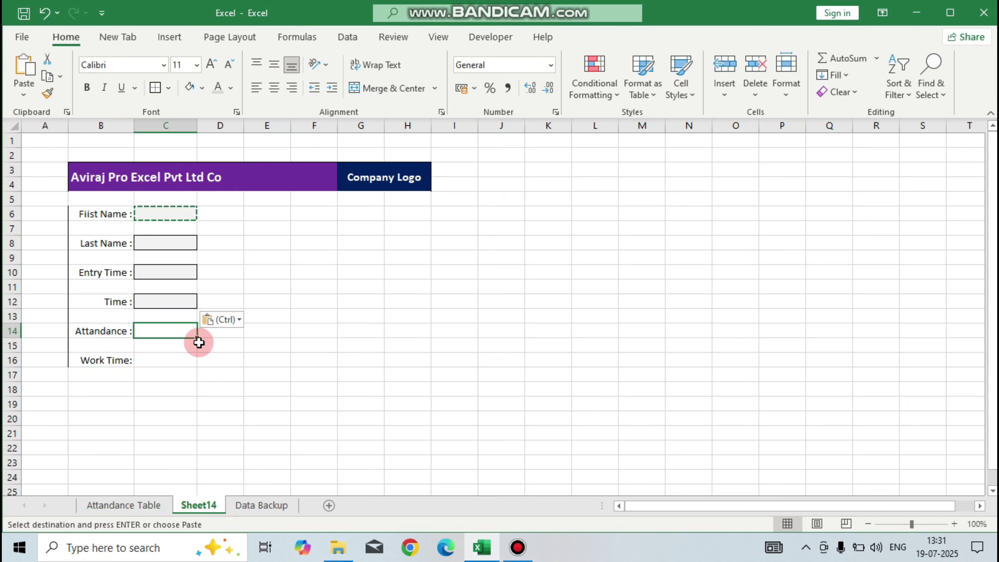
pyautogui.hotkey('ctrl', 'v')
pyautogui.click(165, 361)
pyautogui.hotkey('ctrl', 'v')
# Step: Widen column G and apply an outside border around the form range B3:H18
pyautogui.click(265, 331)
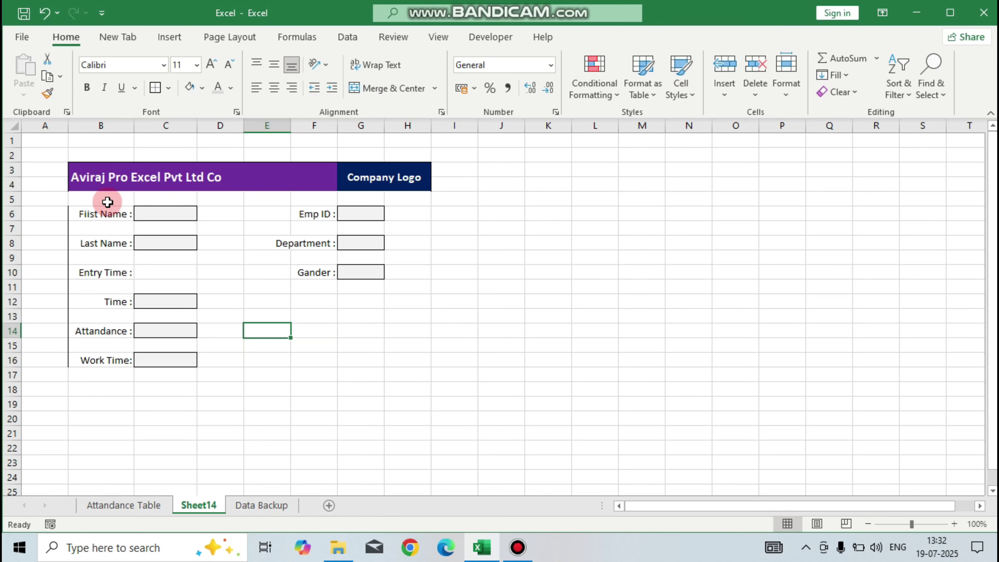
pyautogui.moveTo(384, 125); pyautogui.dragTo(419, 125)
pyautogui.moveTo(100, 177); pyautogui.dragTo(405, 390)
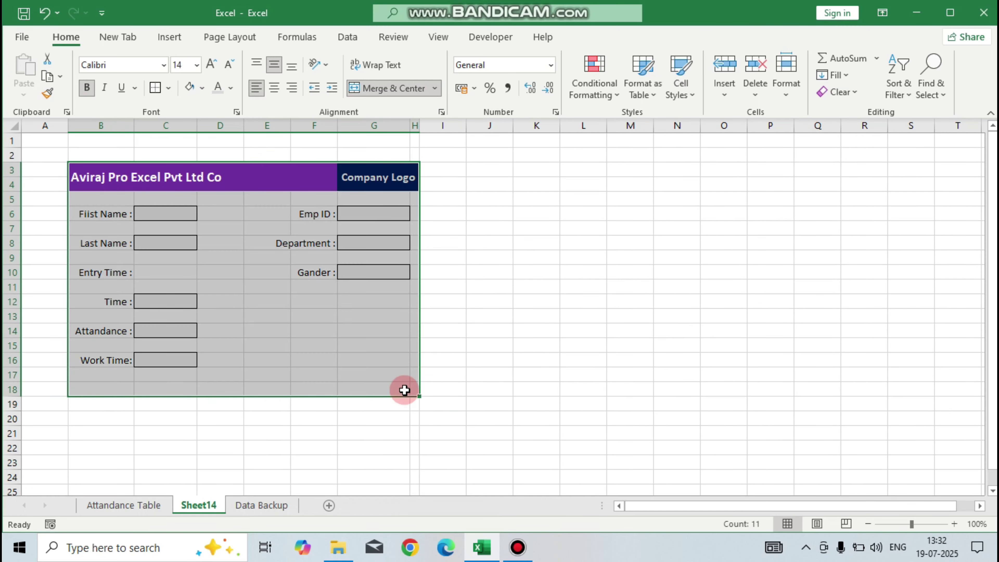
pyautogui.click(156, 89)
pyautogui.click(583, 287)
# Step: Hide the gridlines and show the formula bar for the new form sheet
pyautogui.click(437, 37)
pyautogui.click(188, 88)
pyautogui.click(267, 346)
pyautogui.click(225, 65)
# Step: Fill the blank cells around the form, including A1:L2, with light gray
pyautogui.moveTo(38, 175); pyautogui.dragTo(585, 196)
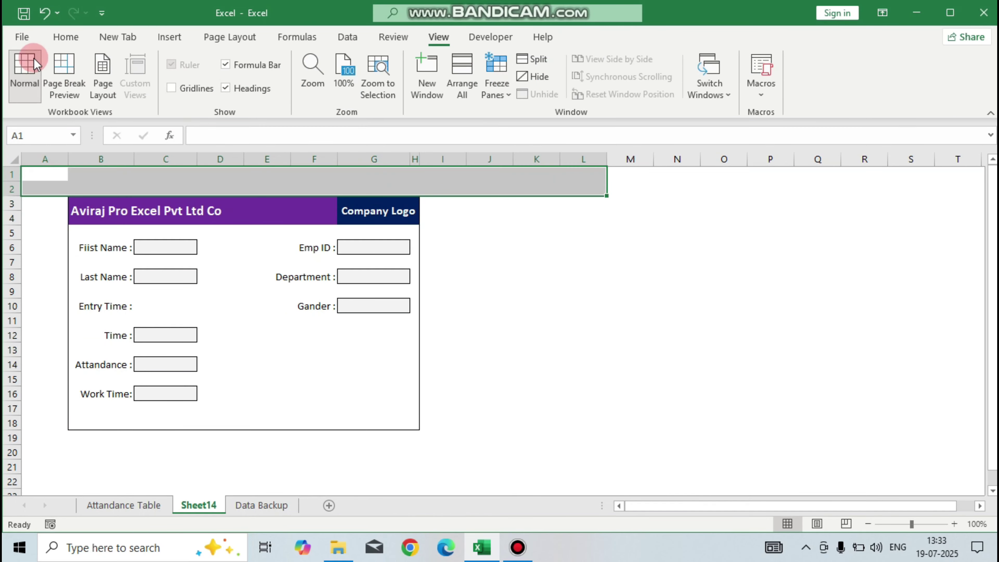
pyautogui.click(66, 37)
pyautogui.click(202, 89)
pyautogui.click(190, 151)
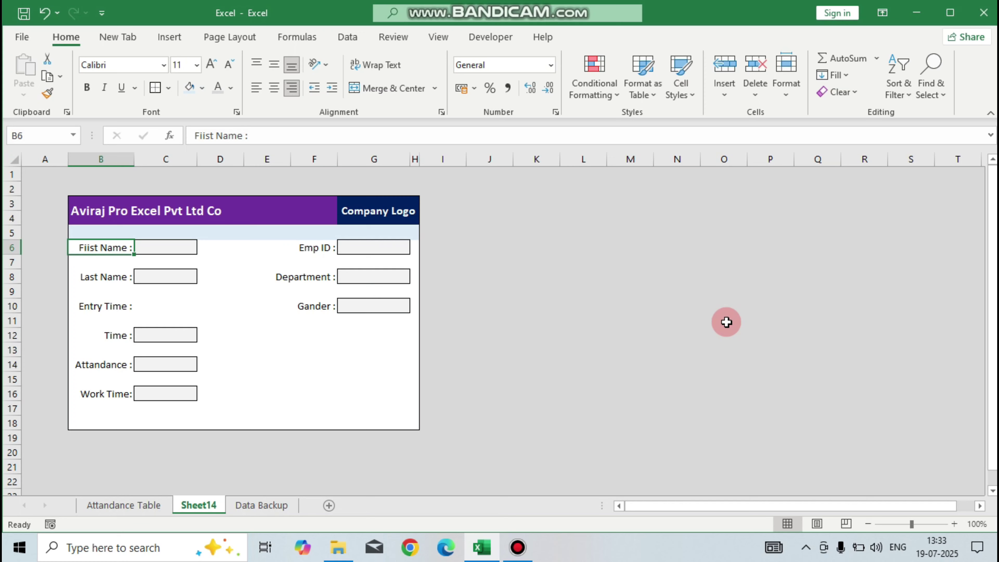
# Step: Fill the form's remaining white cells around the labels and input boxes, including C10, with light blue
pyautogui.press('Down')
pyautogui.hotkey('shift', 'Right')
pyautogui.hotkey('shift', 'Right')
pyautogui.hotkey('shift', 'Right')
pyautogui.hotkey('shift', 'Right')
pyautogui.hotkey('shift', 'Right')
pyautogui.hotkey('shift', 'Right')
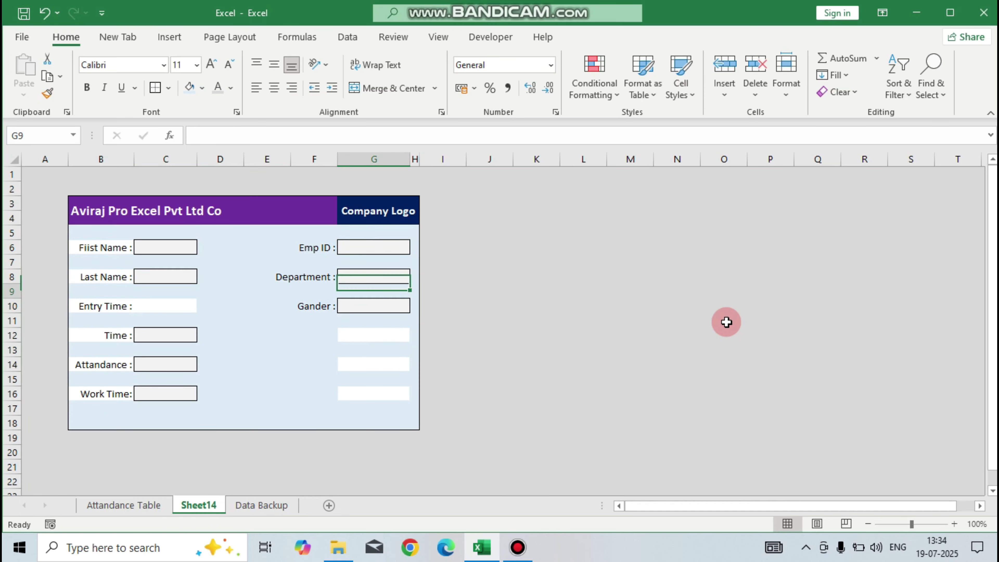
pyautogui.click(189, 307)
pyautogui.click(232, 320)
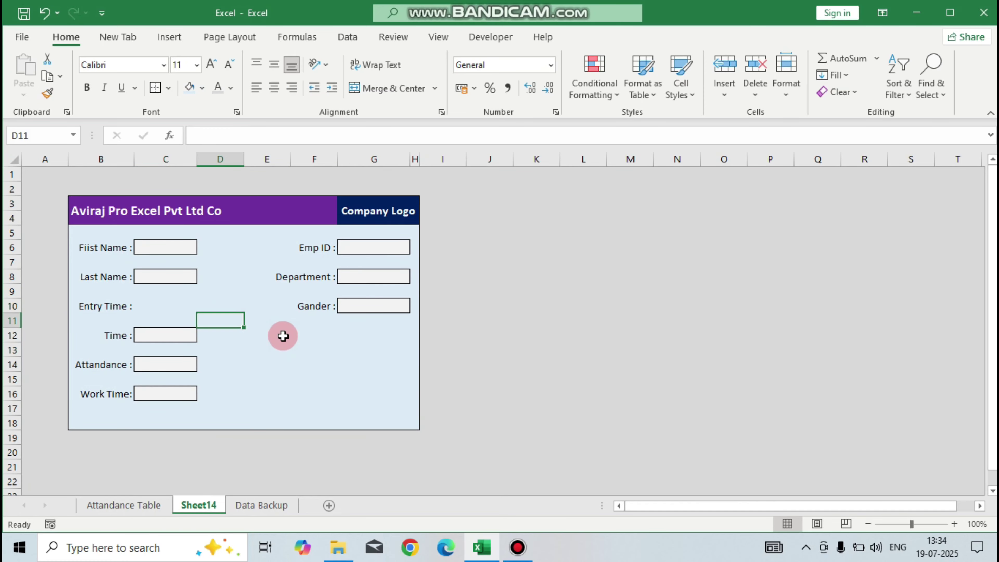
pyautogui.click(313, 364)
# Step: Insert an option button form control in C10 beside the Entry Time label and caption it Morning
pyautogui.click(151, 308)
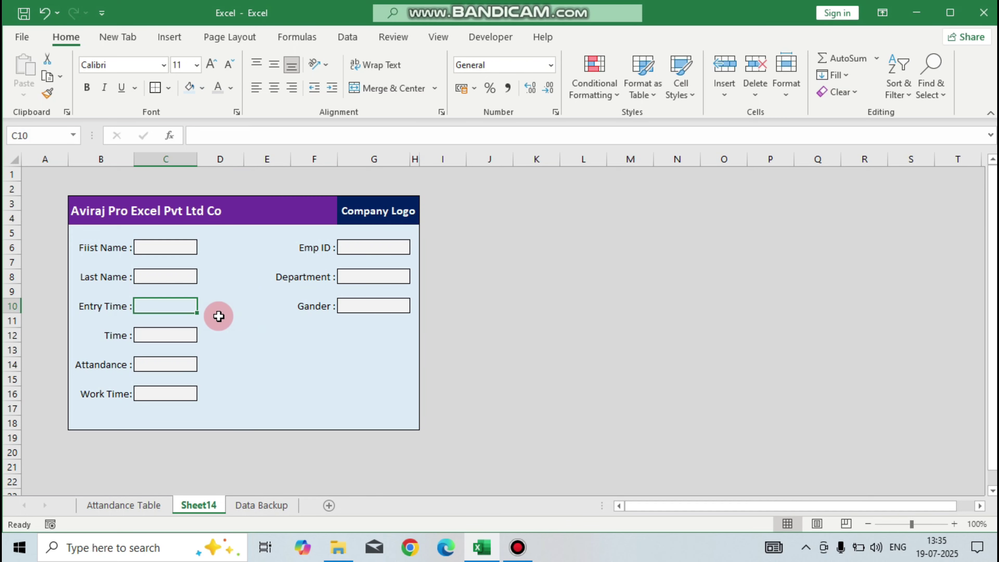
pyautogui.click(504, 41)
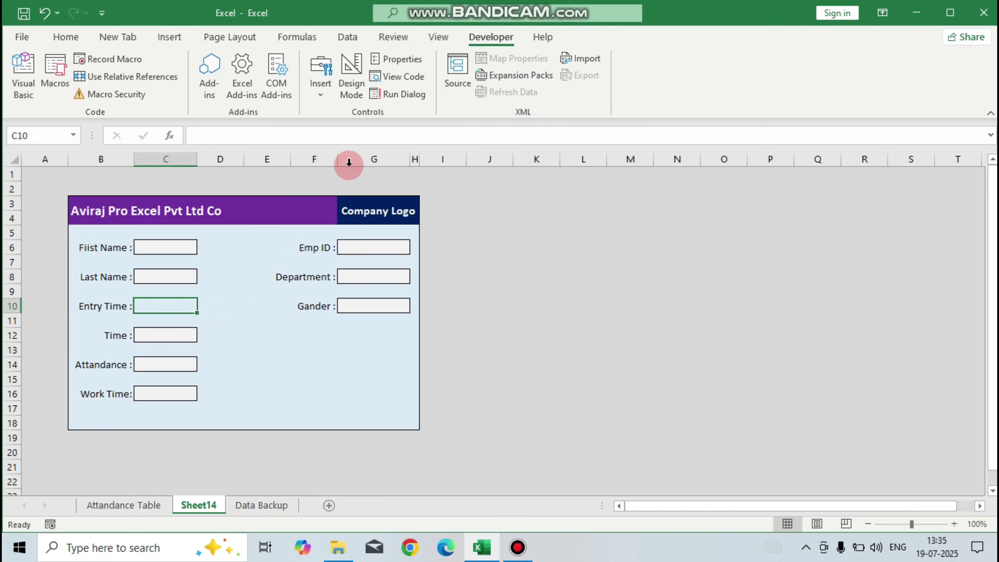
pyautogui.click(320, 101)
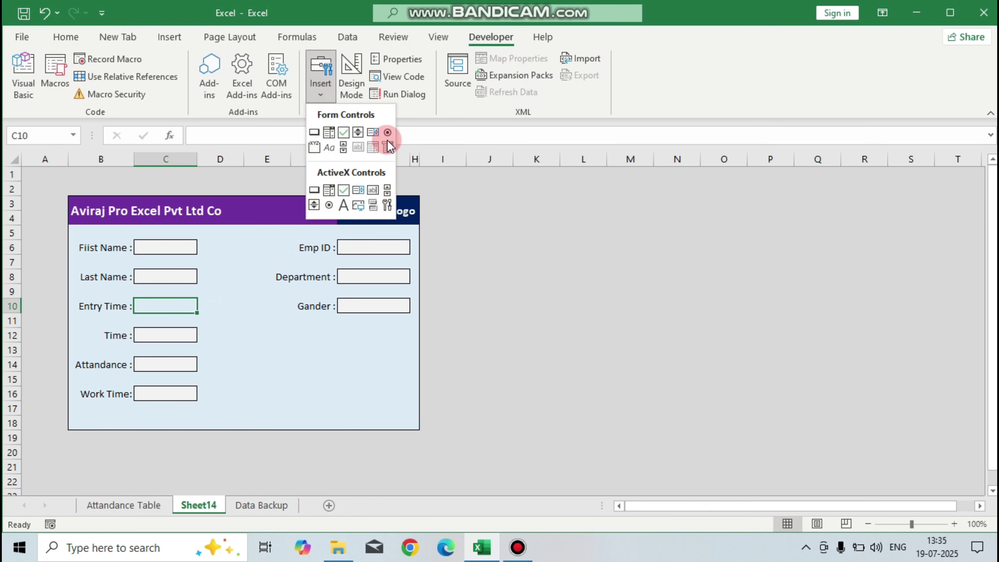
pyautogui.click(387, 133)
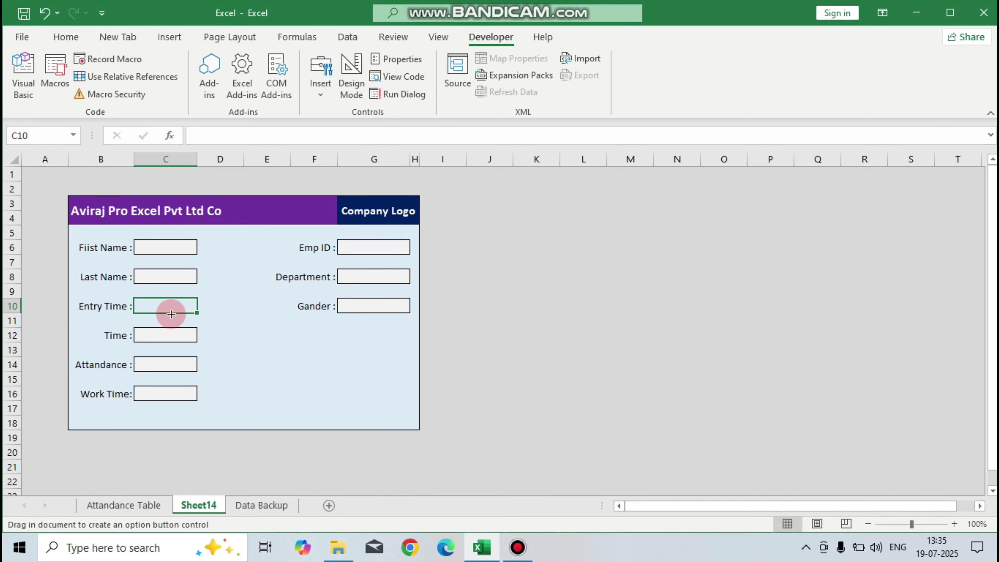
pyautogui.moveTo(148, 302); pyautogui.dragTo(201, 312)
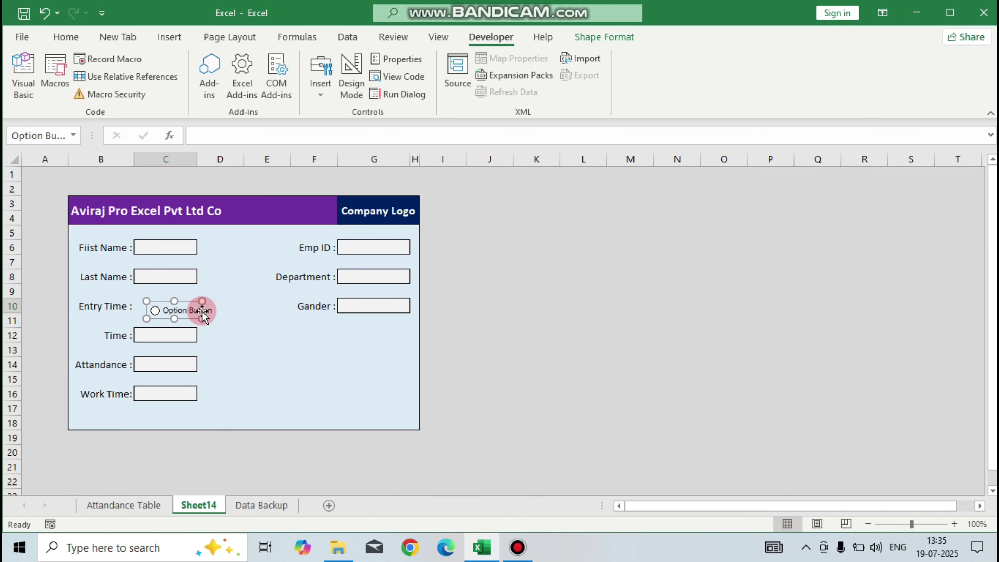
pyautogui.click(168, 313)
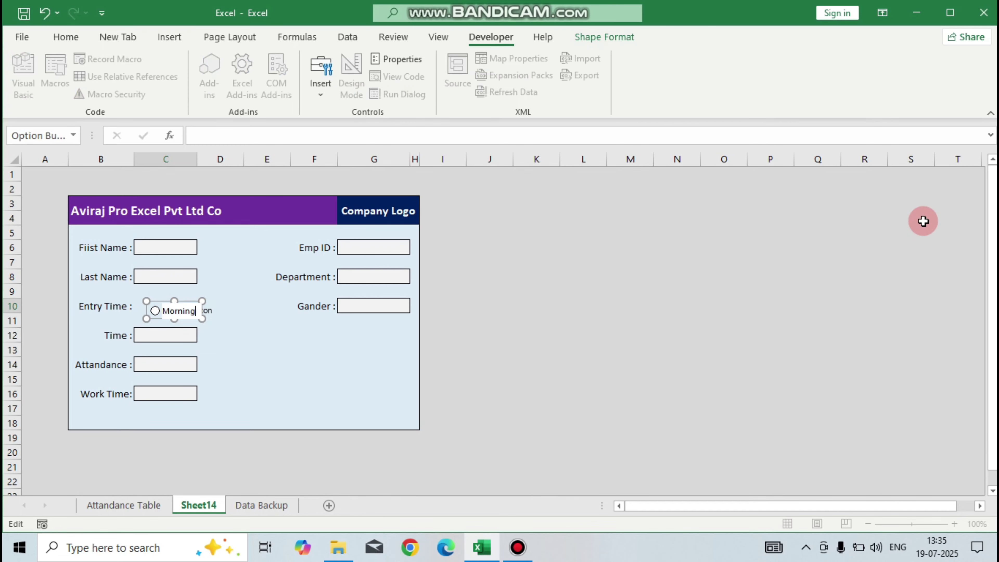
pyautogui.click(203, 322)
# Step: Duplicate the Morning option button, place the copy beside it in the Entry Time row and caption it Evening
pyautogui.click(195, 315)
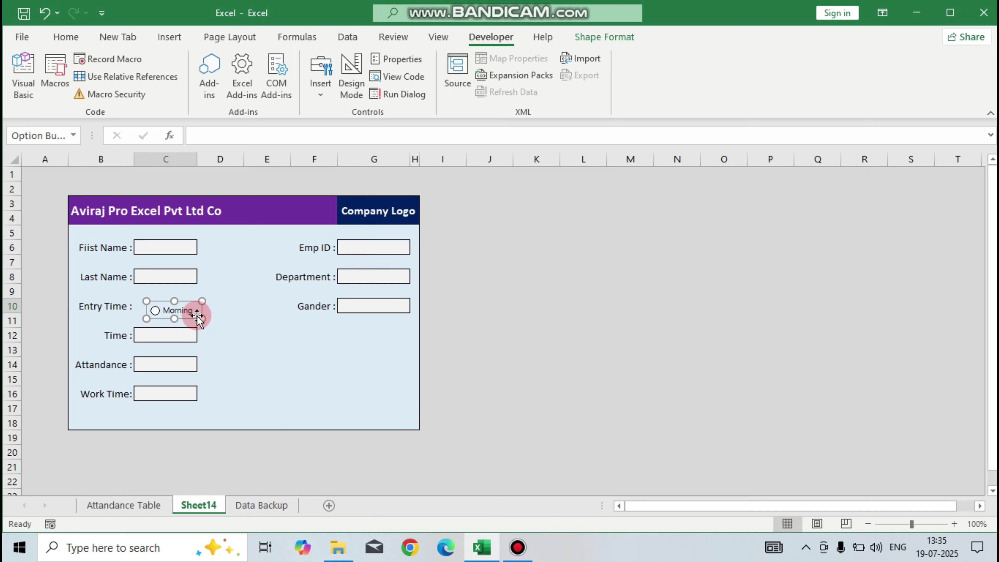
pyautogui.hotkey('ctrl', 'd')
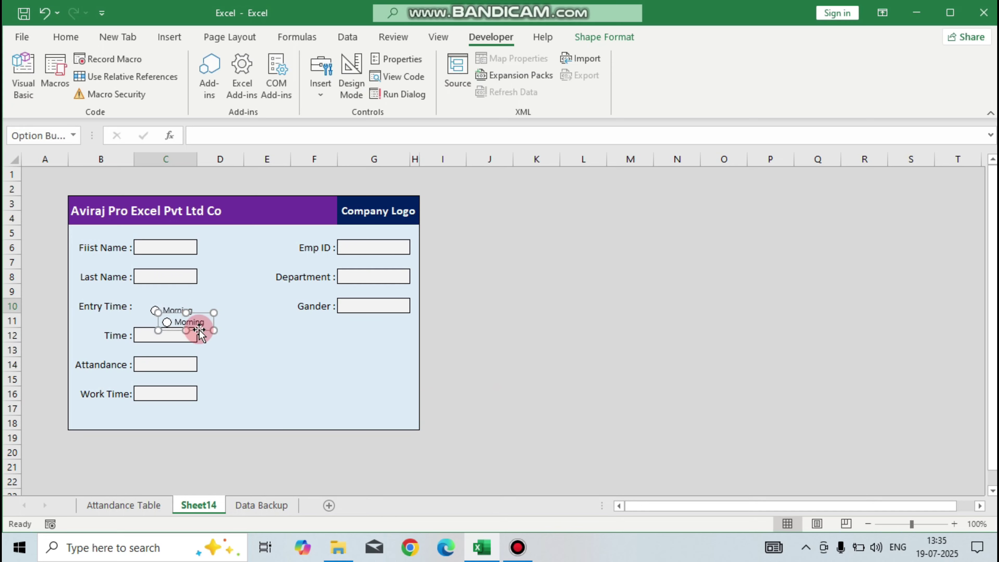
pyautogui.moveTo(199, 330); pyautogui.dragTo(232, 317)
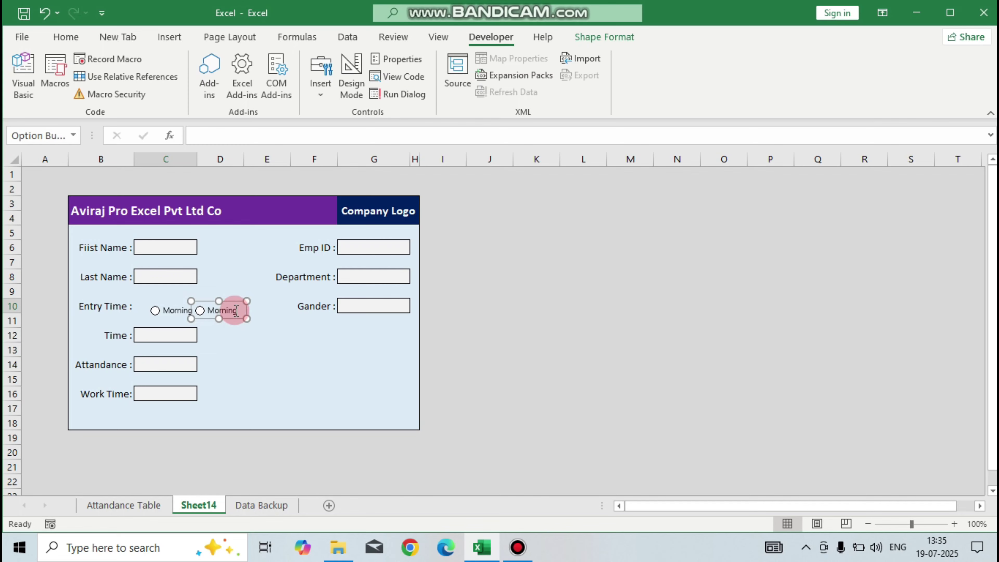
pyautogui.click(231, 315)
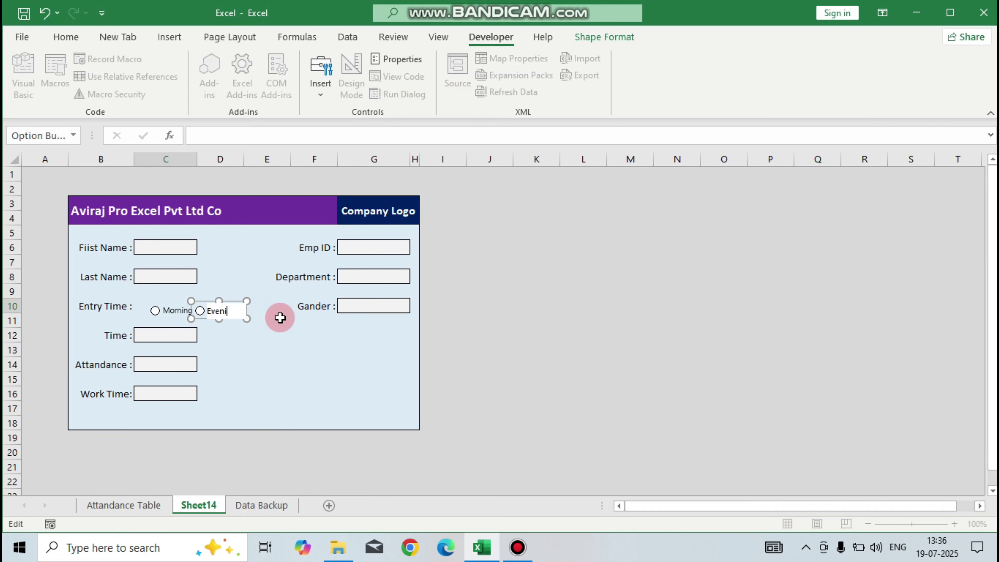
pyautogui.click(260, 349)
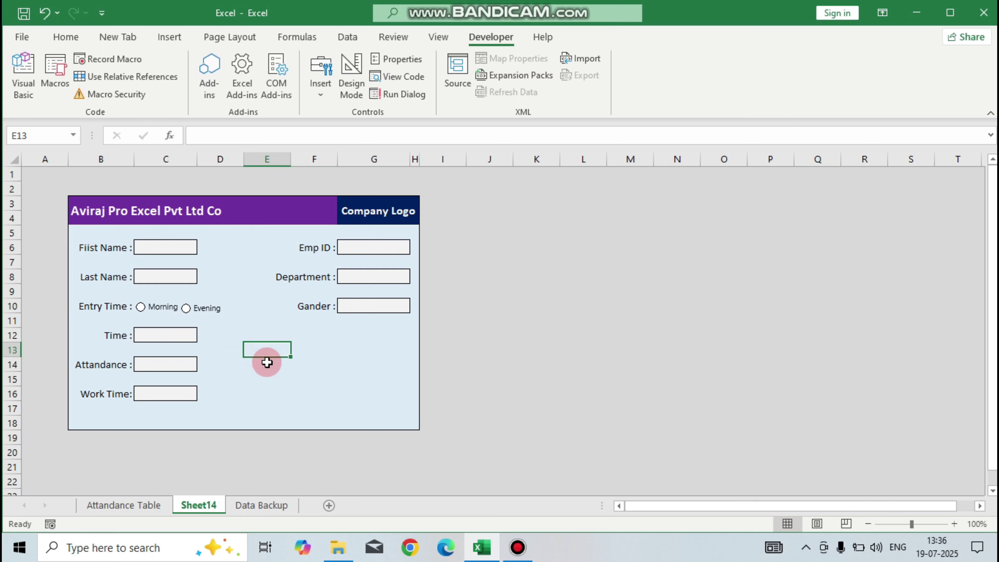
# Step: Copy the Time label from B12 to F13 and change its text to "Date :"
pyautogui.click(167, 335)
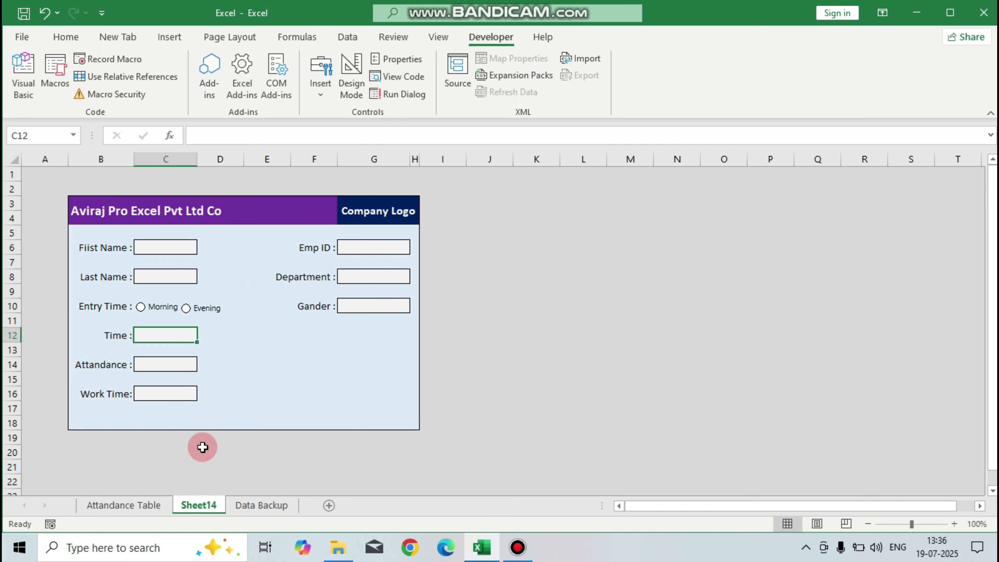
pyautogui.click(122, 339)
pyautogui.hotkey('ctrl', 'c')
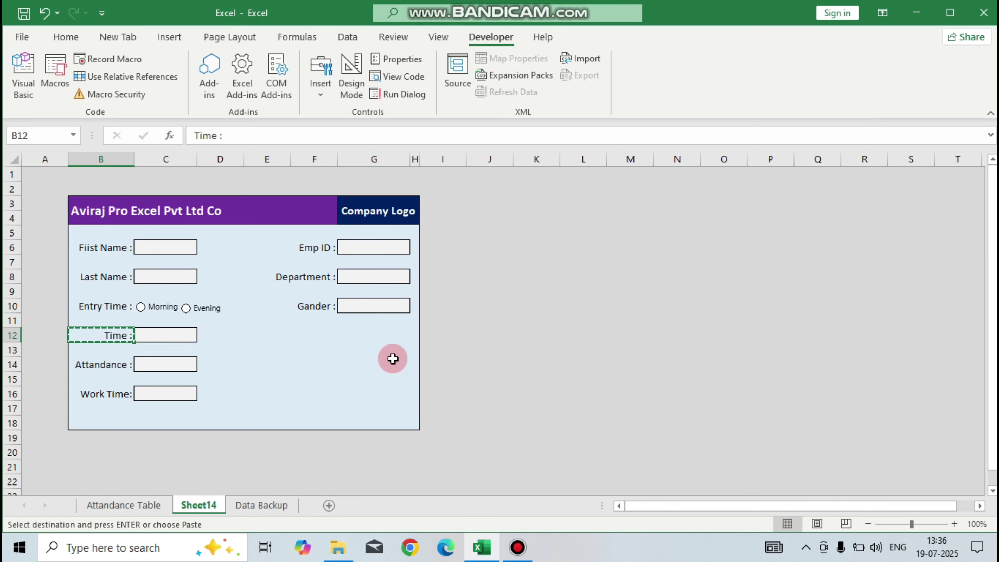
pyautogui.click(306, 350)
pyautogui.hotkey('ctrl', 'v')
pyautogui.press('F2')
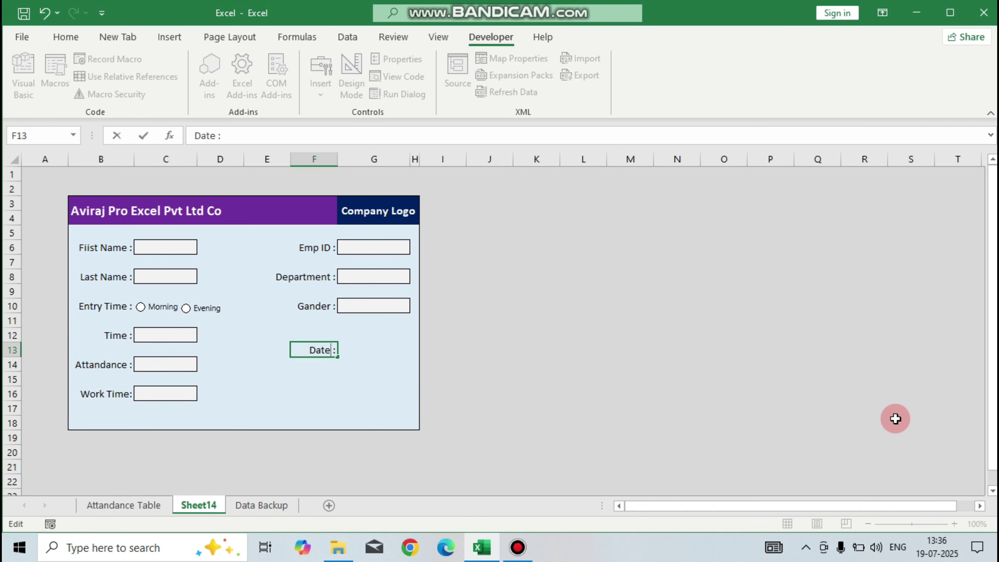
pyautogui.press('Return')
pyautogui.press('Up')
# Step: Copy the C12 input box to G13 beside the Date label
pyautogui.hotkey('alt', 'h')
pyautogui.press('Right')
pyautogui.click(154, 336)
pyautogui.hotkey('ctrl', 'c')
pyautogui.click(359, 350)
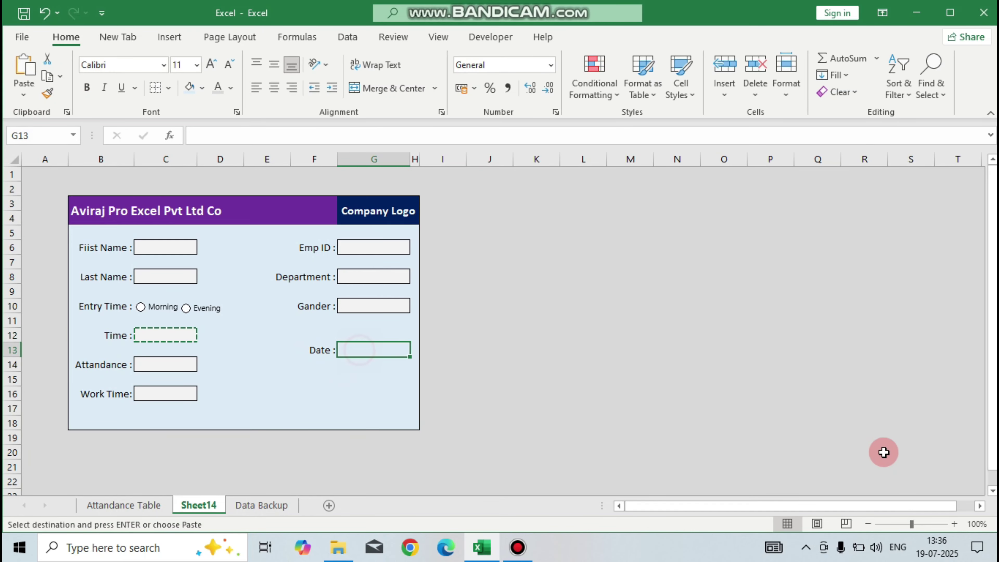
pyautogui.click(313, 395)
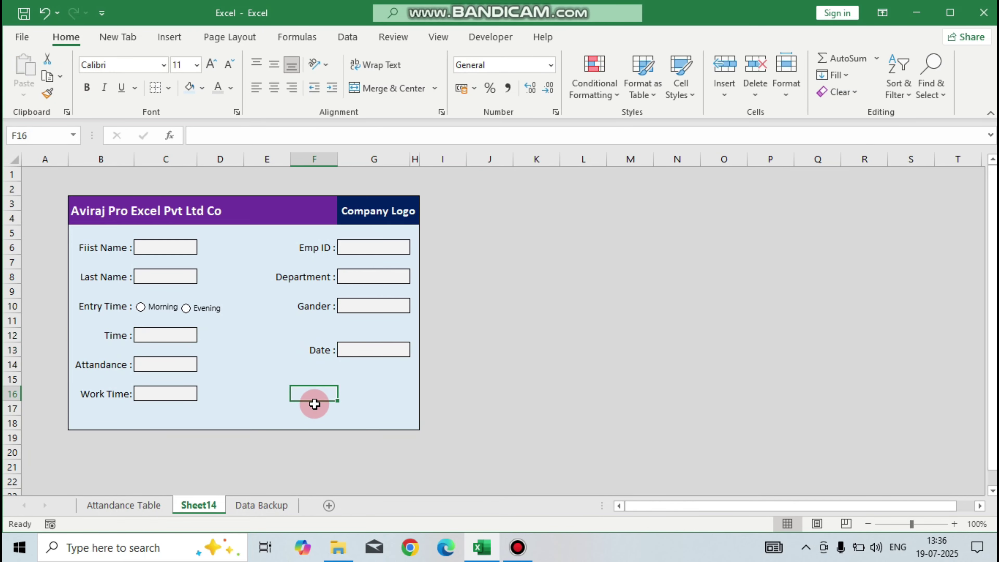
# Step: Enter the formula =NOW() in the Time box C12
pyautogui.click(140, 335)
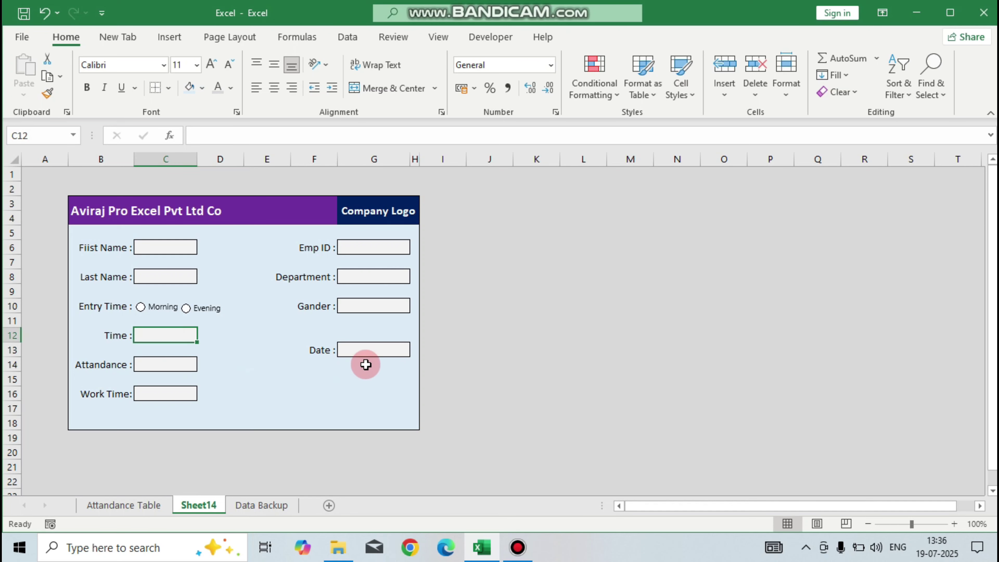
pyautogui.write('=')
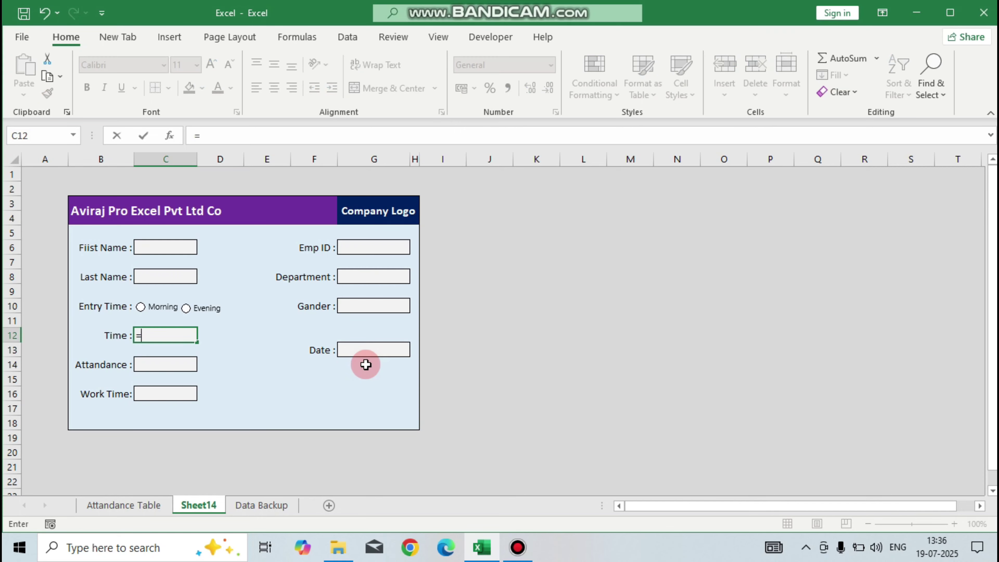
pyautogui.write('now')
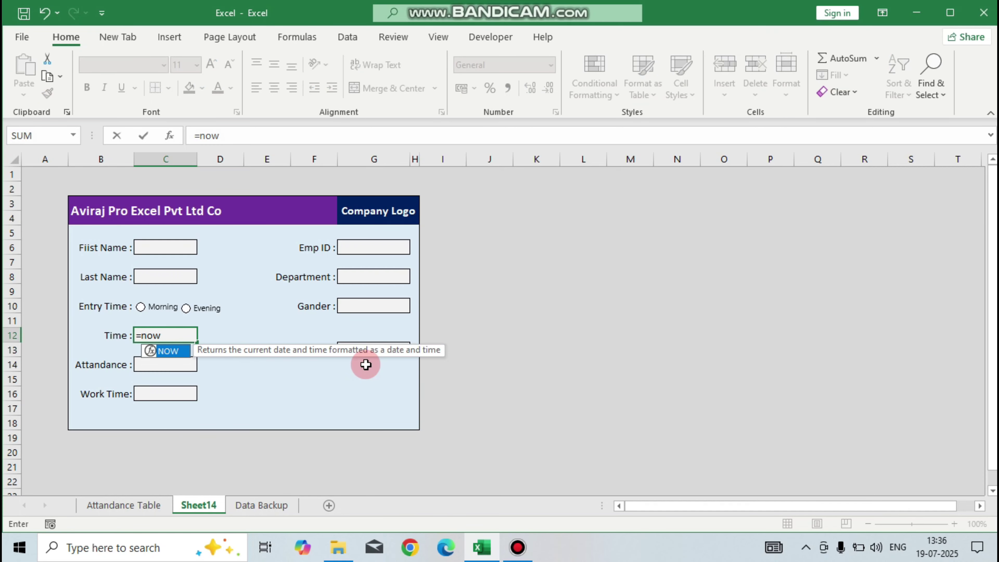
pyautogui.press('Tab')
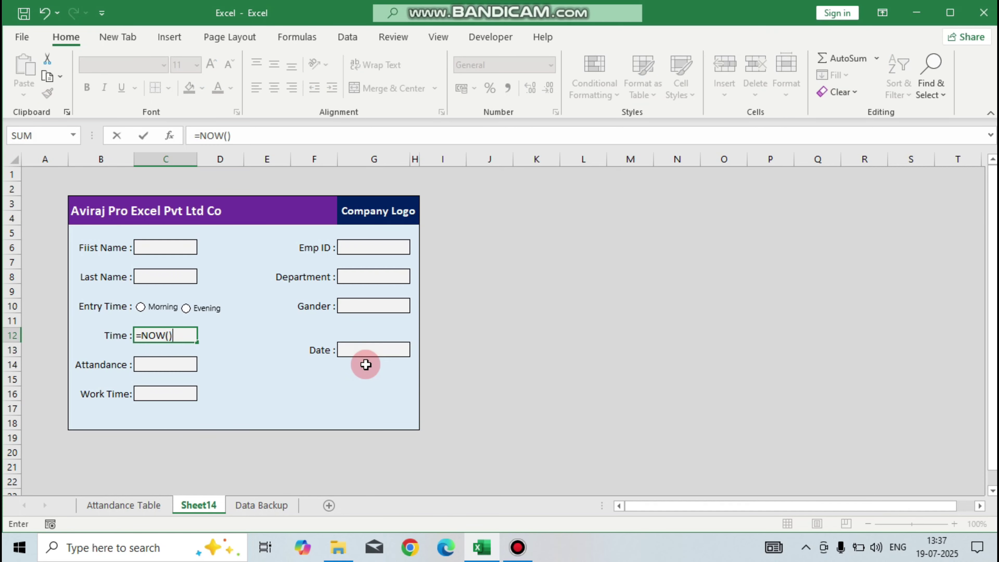
pyautogui.write(')')
pyautogui.hotkey('ctrl', 'Return')
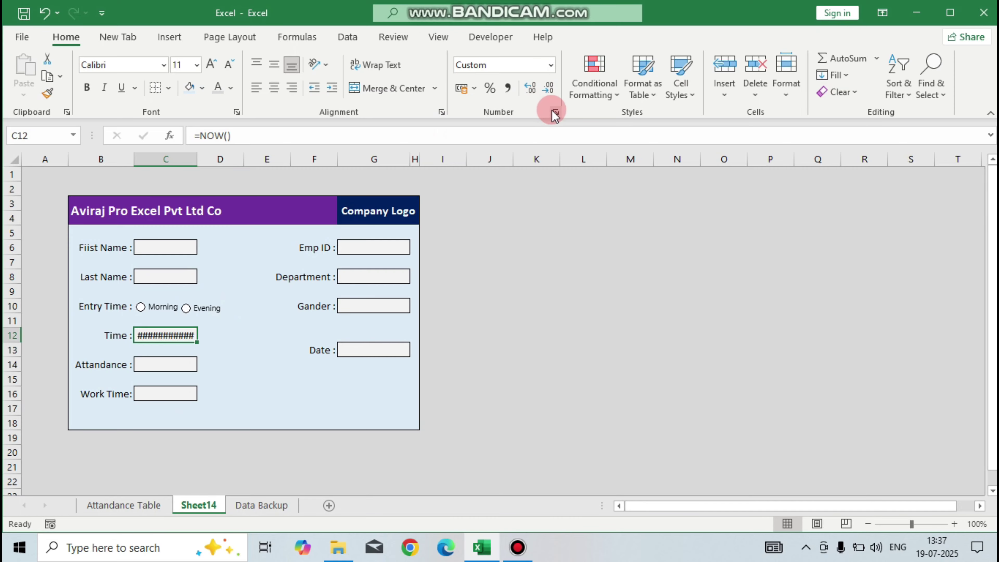
# Step: Format C12 with the Time number category using the 13:30:55 type
pyautogui.click(555, 113)
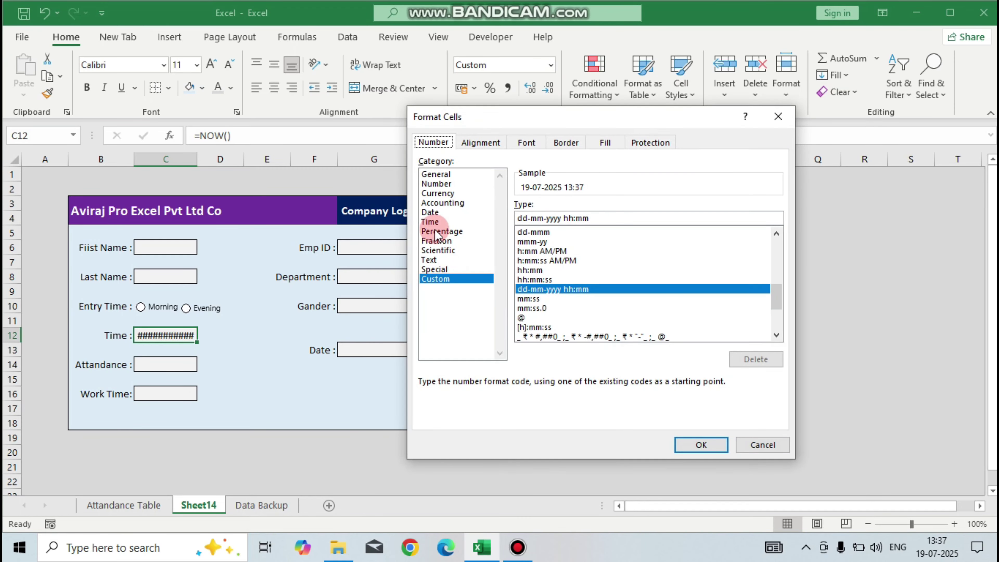
pyautogui.click(430, 221)
pyautogui.click(543, 228)
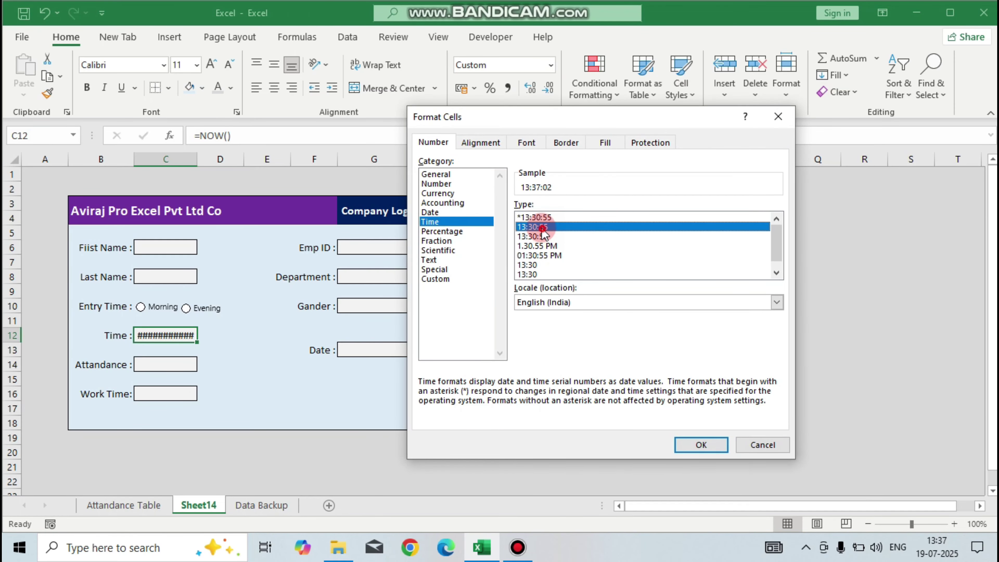
pyautogui.click(701, 444)
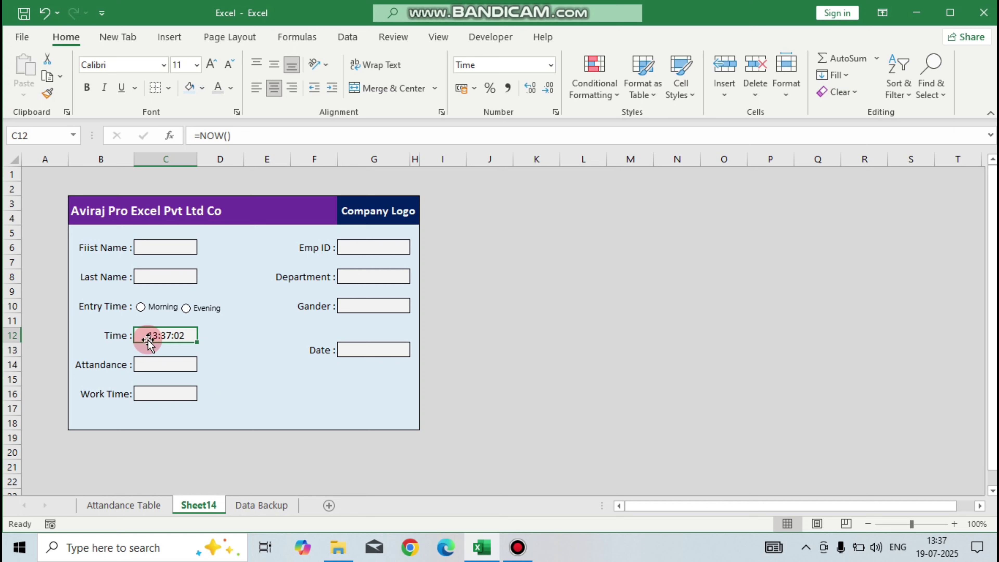
# Step: Change the C12 formula to =IF(C6<>"",NOW(),"") so the time depends on the first name box
pyautogui.doubleClick(201, 336)
pyautogui.click(138, 336)
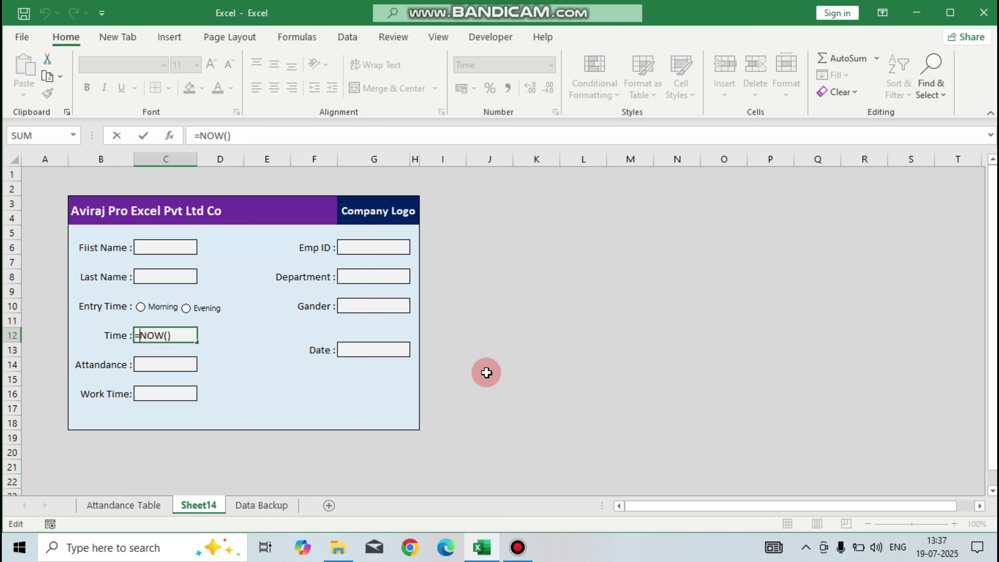
pyautogui.write('if(')
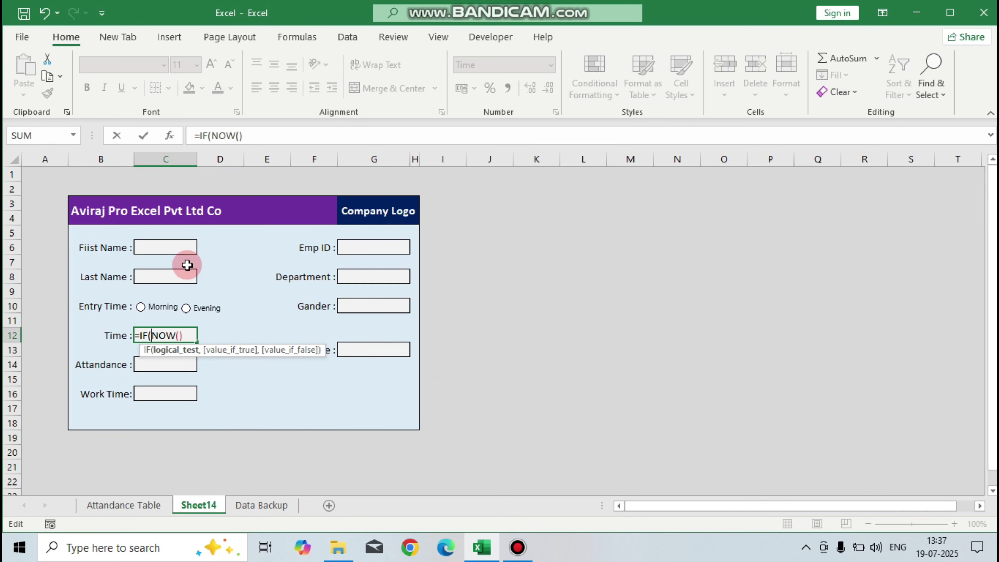
pyautogui.click(150, 247)
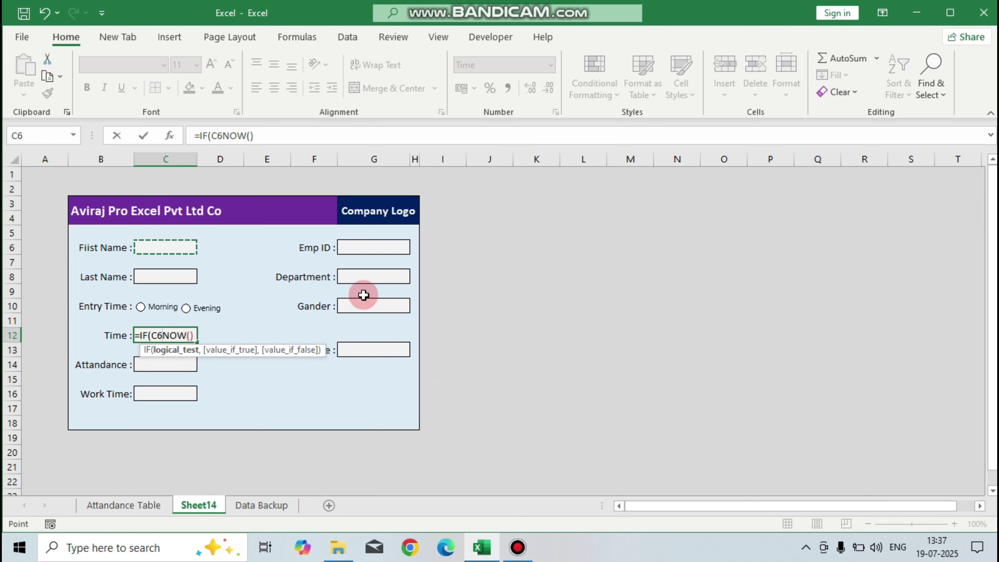
pyautogui.write('<>="')
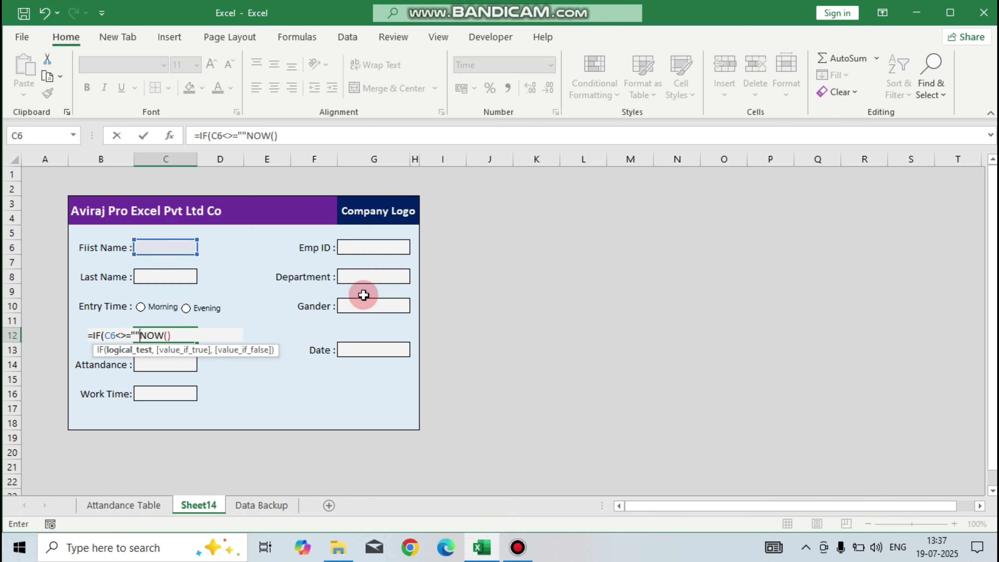
pyautogui.write('",')
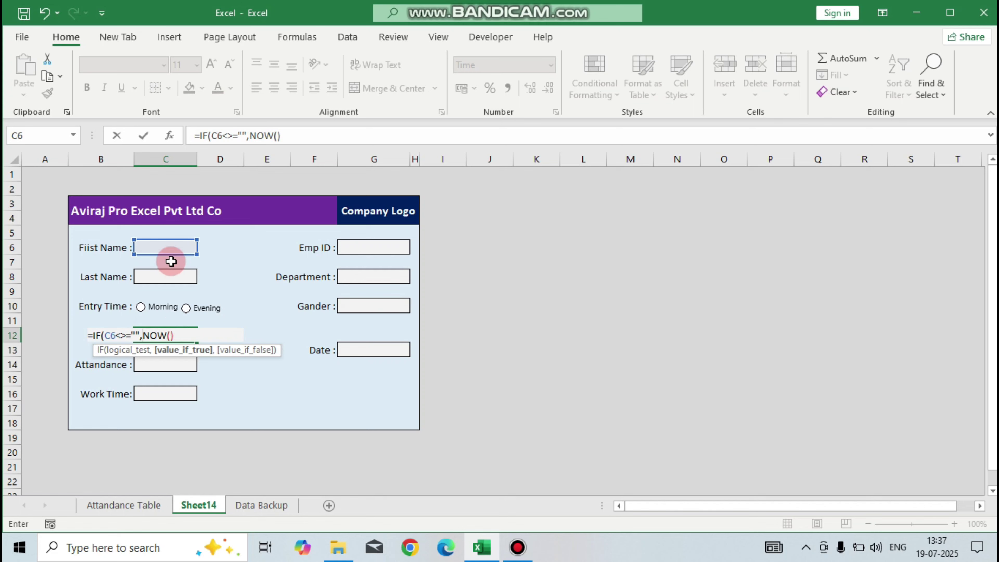
pyautogui.click(175, 335)
pyautogui.write(',')
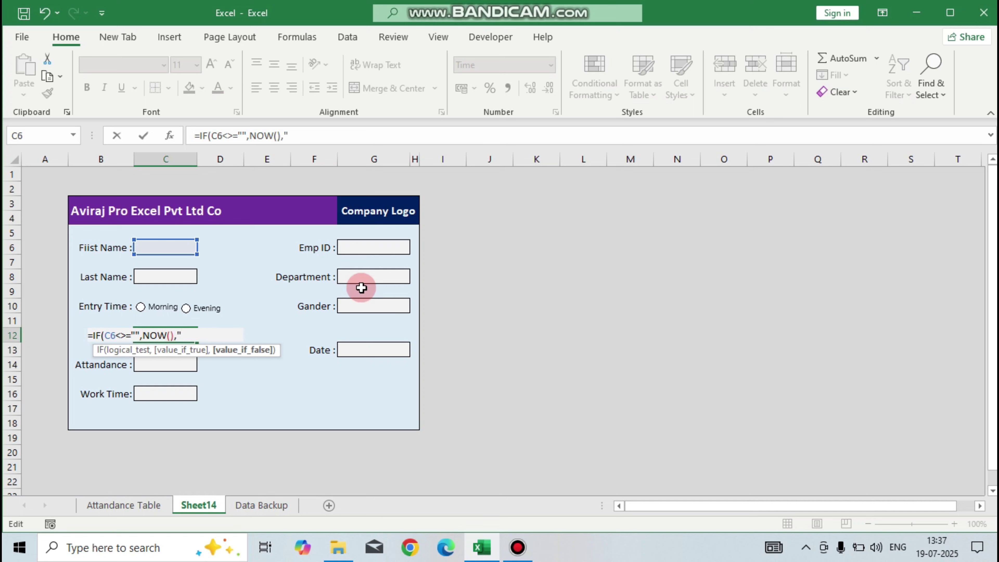
pyautogui.write('"")')
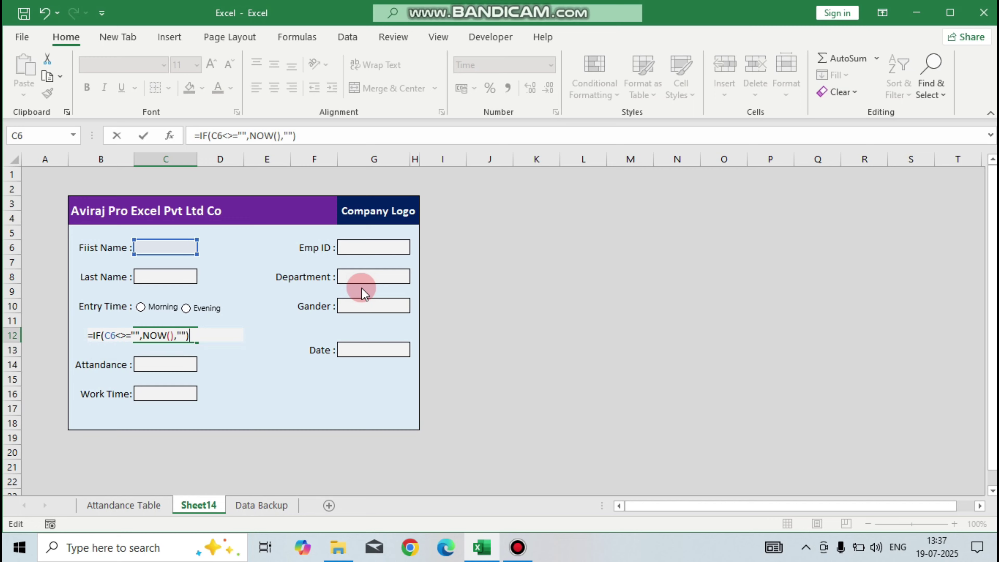
pyautogui.press('Return')
pyautogui.press('Up')
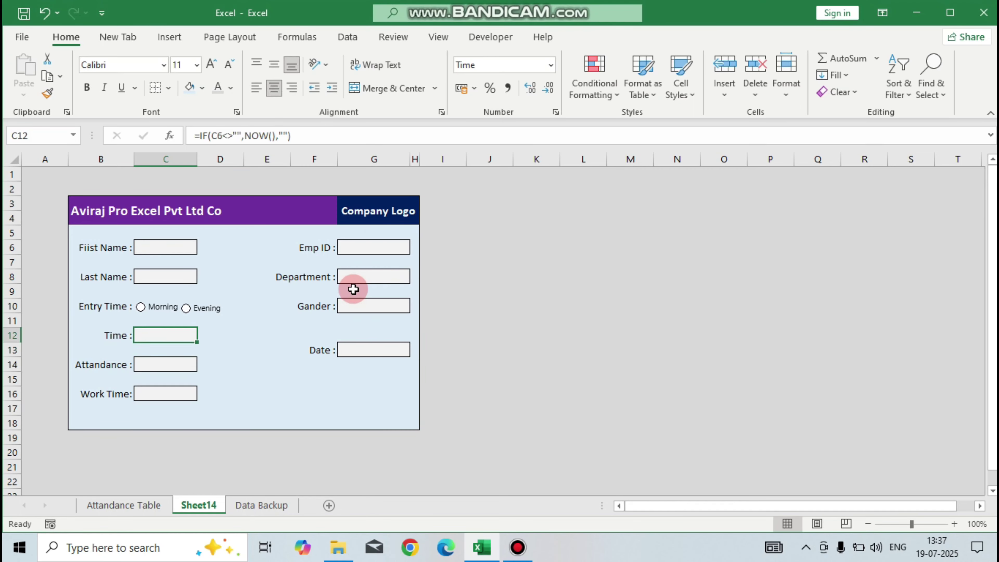
# Step: Enter "a" in the first name box C6 to test the time formula
pyautogui.press('Up')
pyautogui.press('Up')
pyautogui.press('Up')
pyautogui.press('Up')
pyautogui.press('Up')
pyautogui.press('Up')
pyautogui.write('a')
pyautogui.click(255, 346)
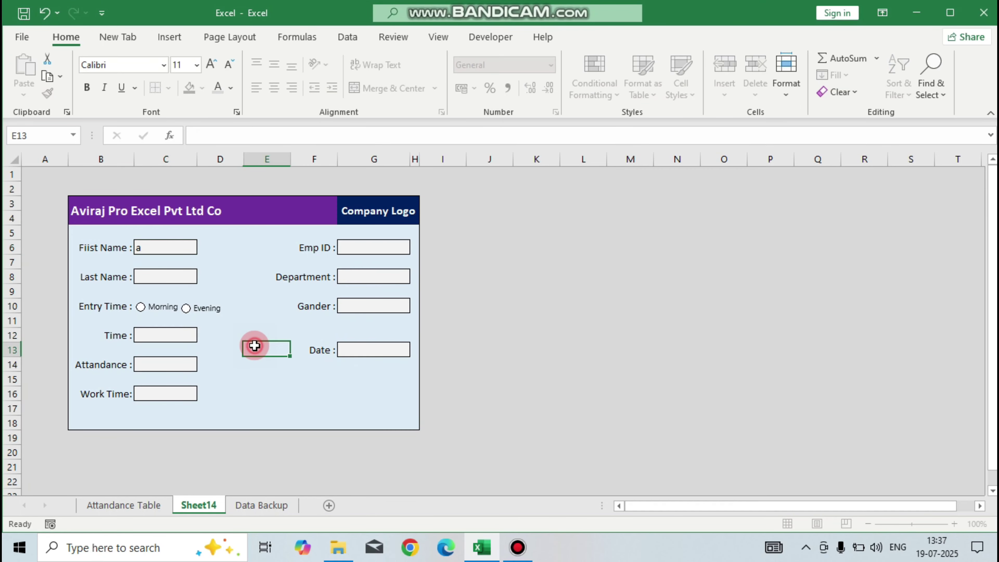
# Step: Clear the test entry from the first name box C6 and check the Time box C12
pyautogui.click(173, 335)
pyautogui.click(157, 248)
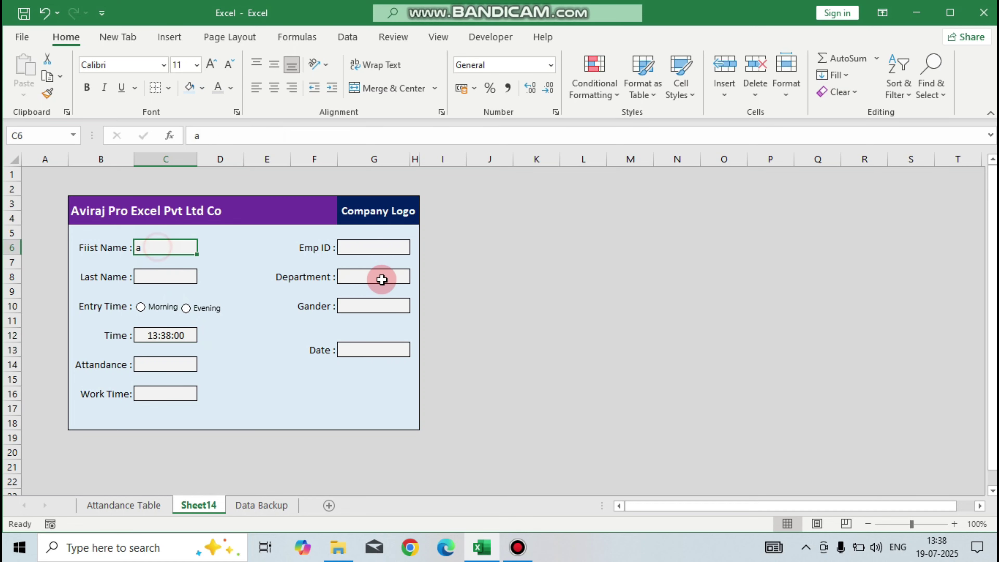
pyautogui.press('Delete')
pyautogui.click(170, 339)
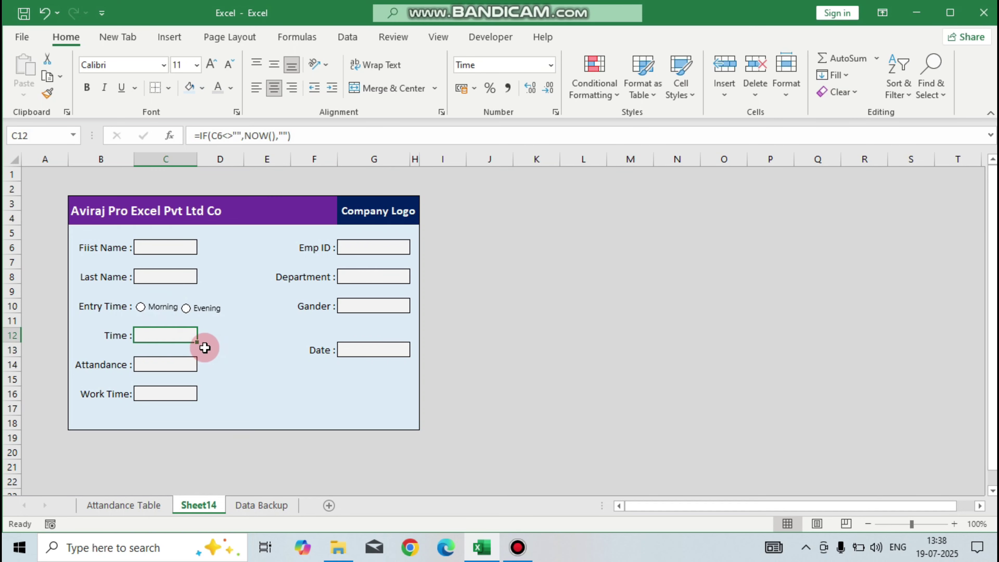
pyautogui.click(201, 363)
pyautogui.click(179, 368)
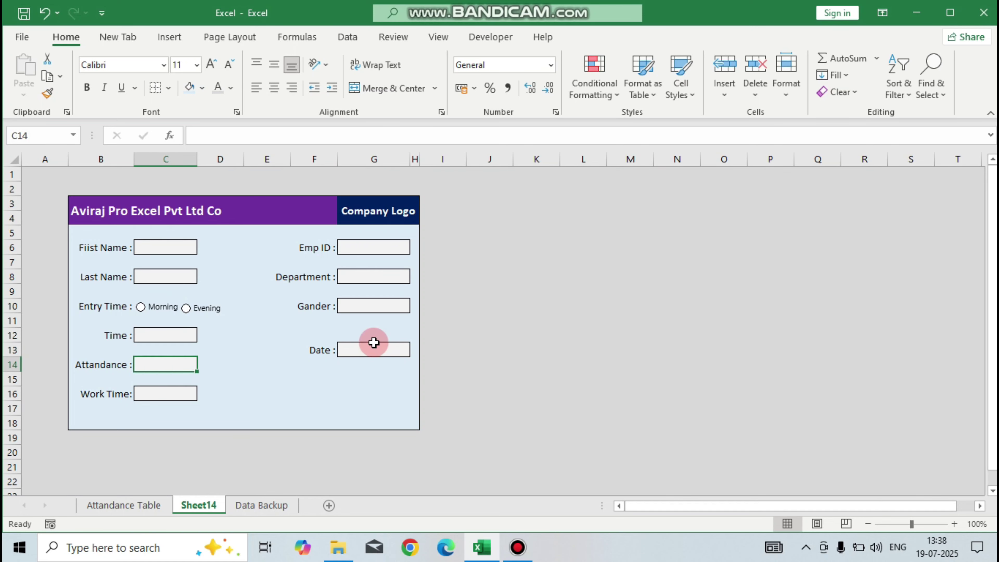
# Step: Link the Morning option button to cell D12 and check the link by selecting Evening
pyautogui.rightClick(163, 307)
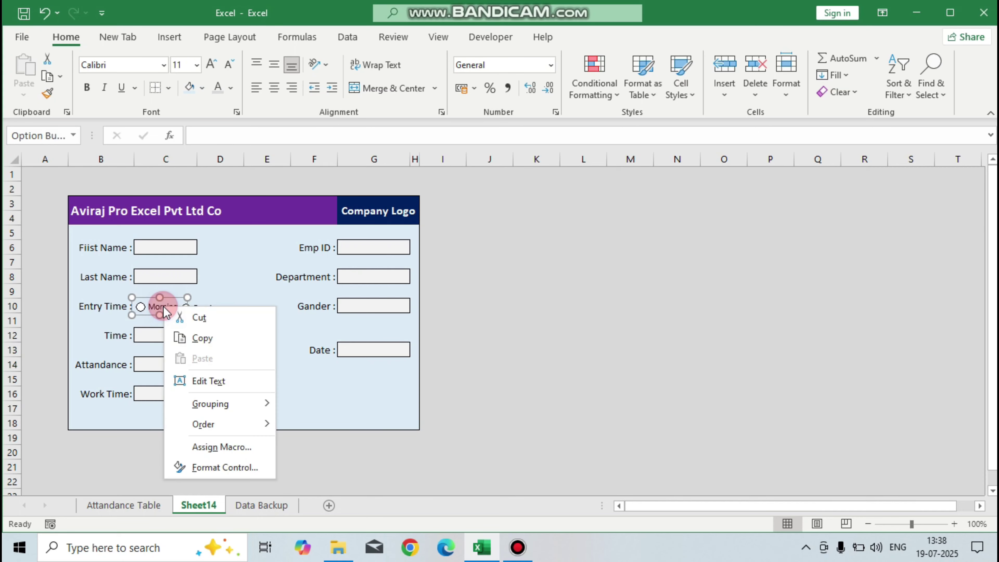
pyautogui.click(197, 468)
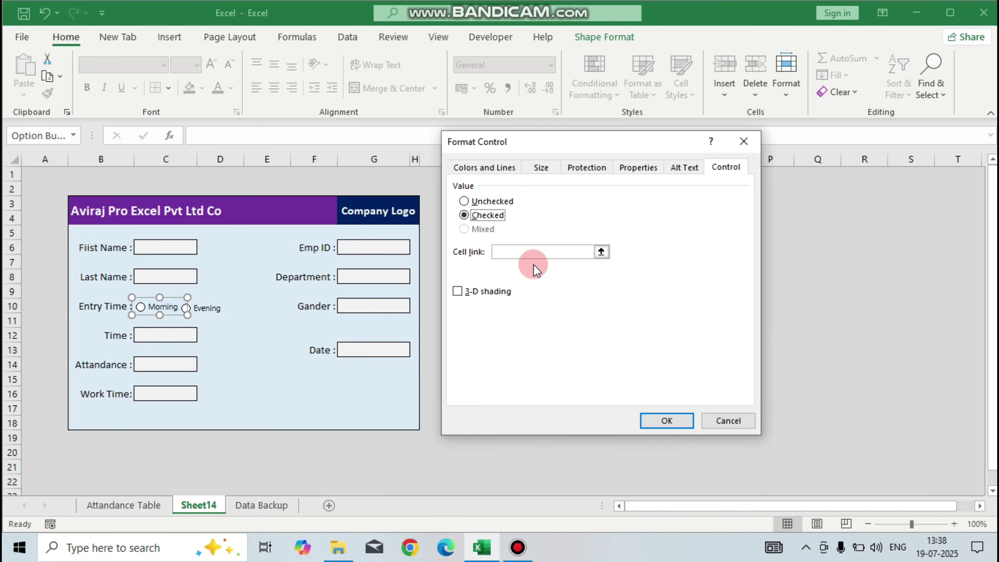
pyautogui.click(533, 255)
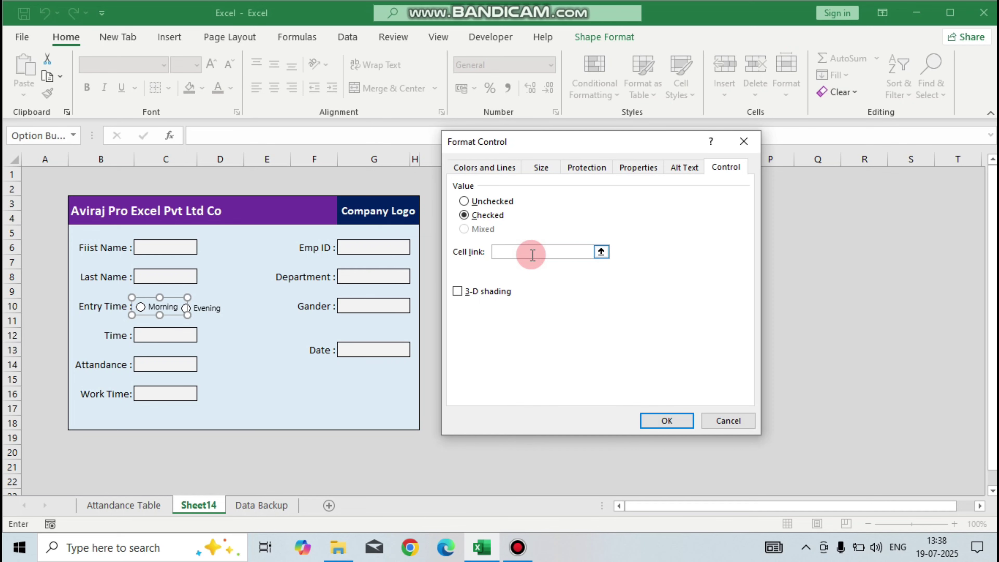
pyautogui.click(219, 335)
pyautogui.click(657, 426)
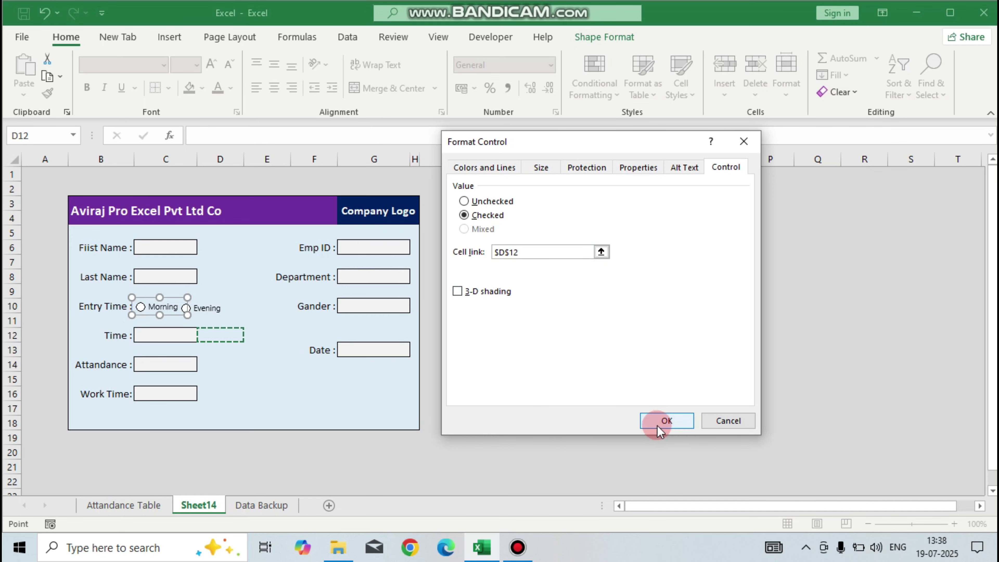
pyautogui.click(232, 337)
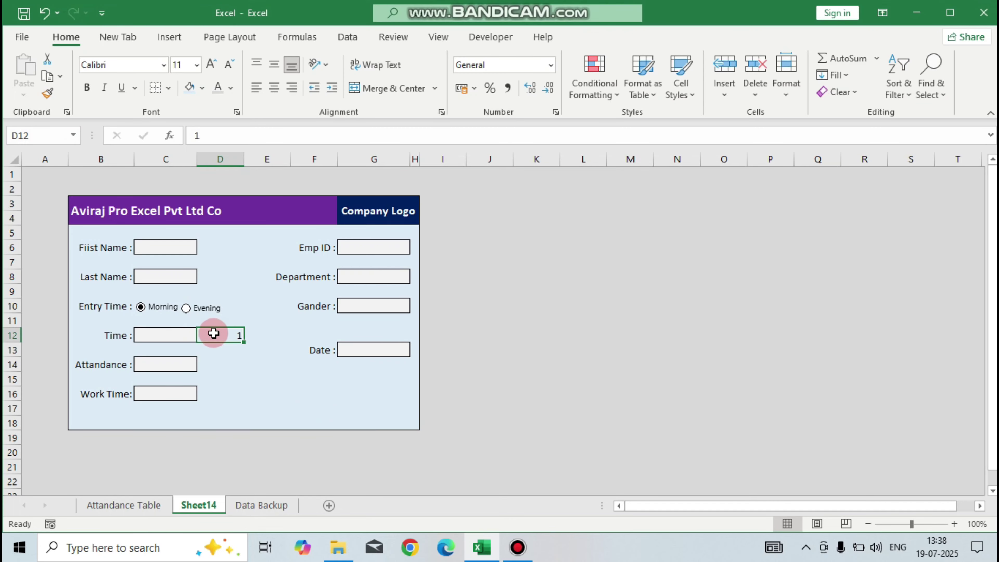
pyautogui.click(201, 308)
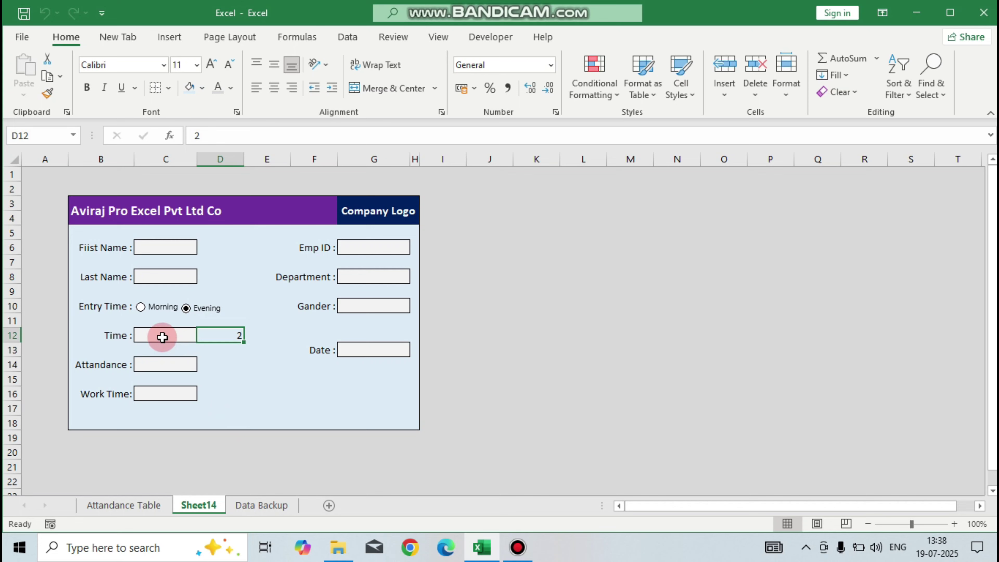
# Step: Enter the formula =IF(C6="","","Present") in the Attandance box C14
pyautogui.click(163, 371)
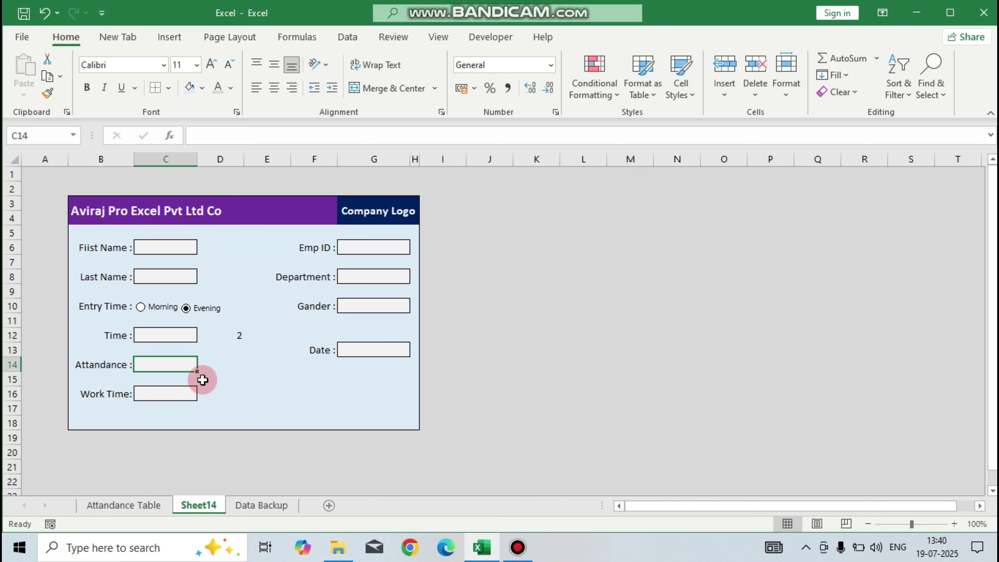
pyautogui.write('=IF(')
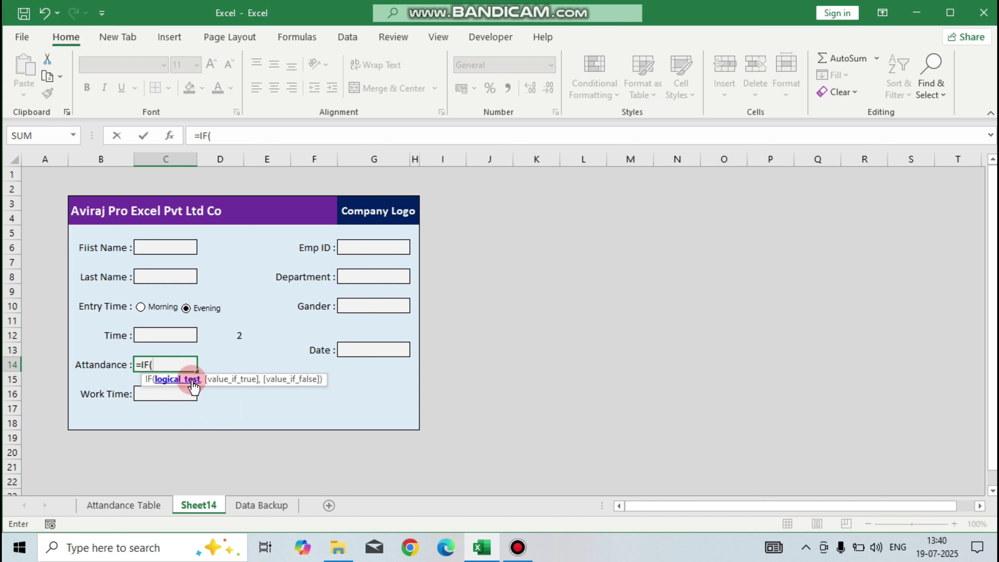
pyautogui.click(171, 248)
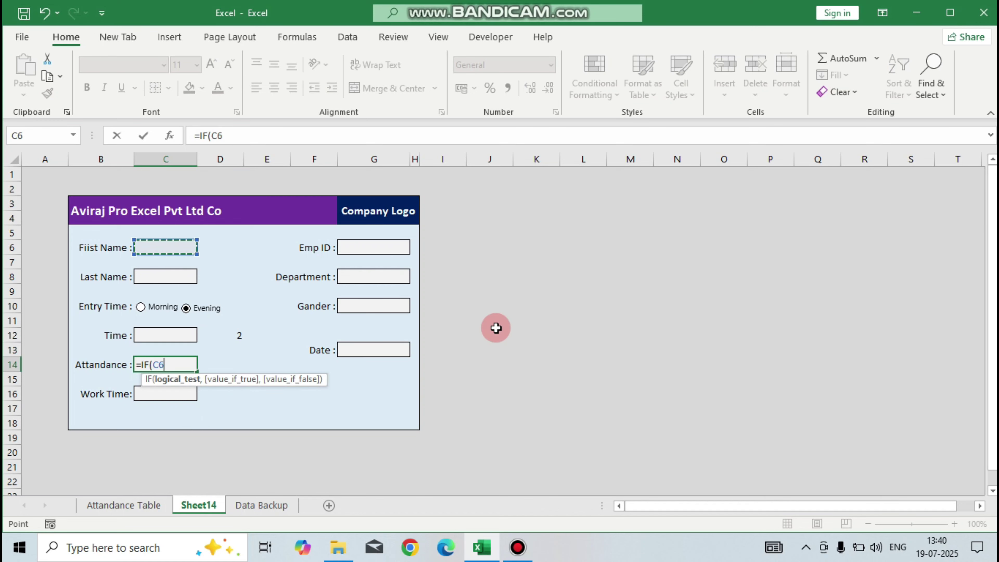
pyautogui.write('="",')
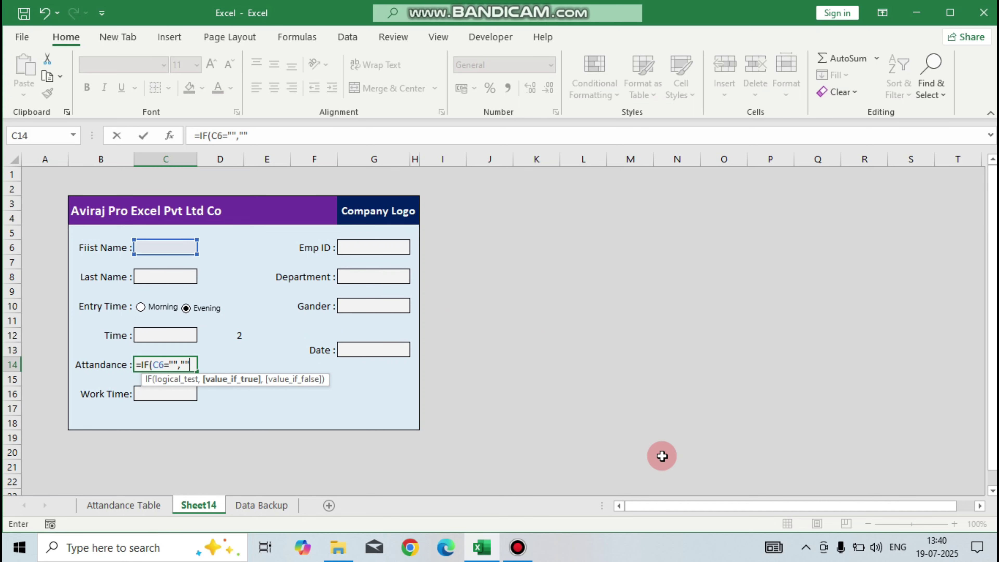
pyautogui.write(',"Present')
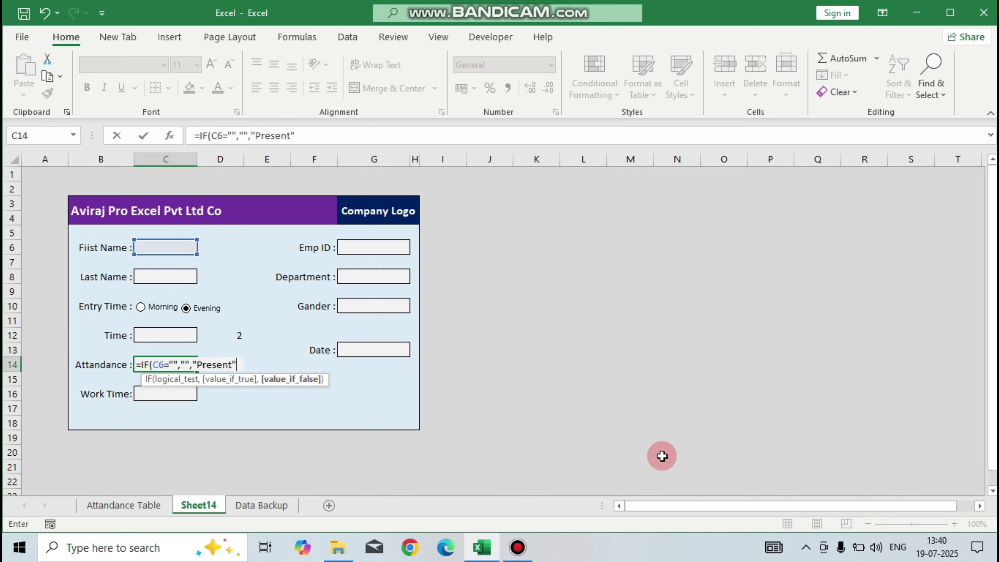
pyautogui.write('")')
pyautogui.press('Return')
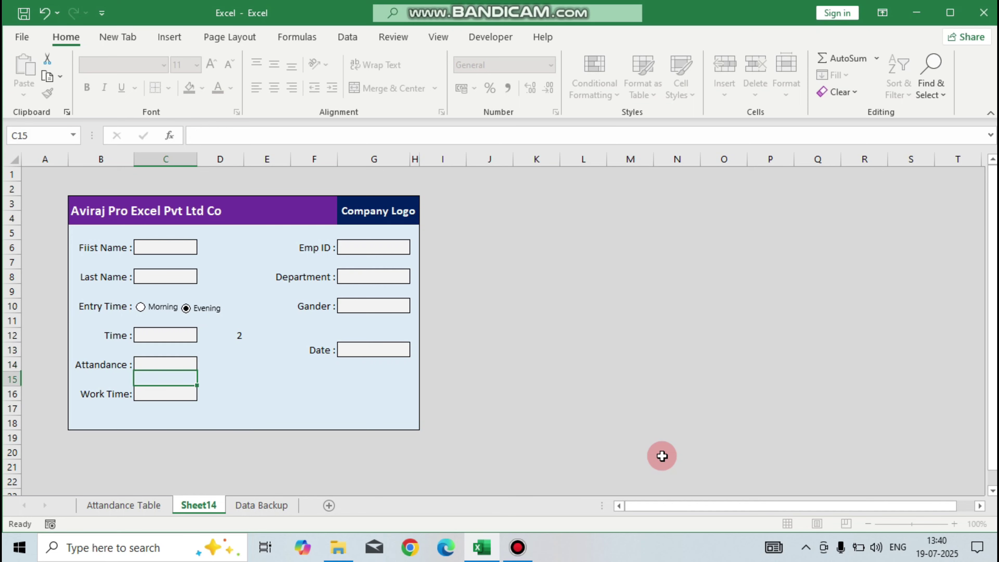
# Step: Enter "s" in the first name box C6 to test the attendance formula
pyautogui.click(145, 244)
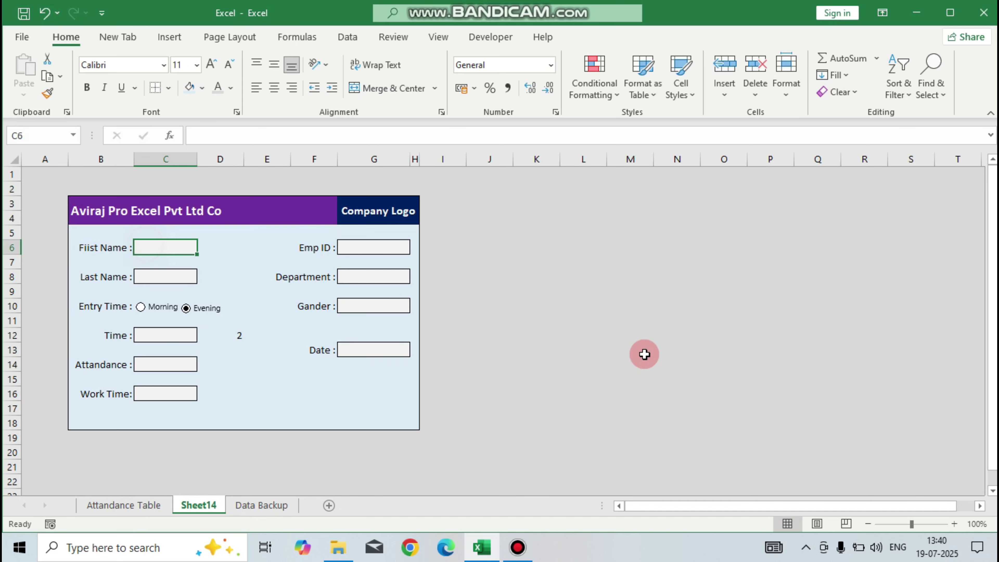
pyautogui.click(153, 362)
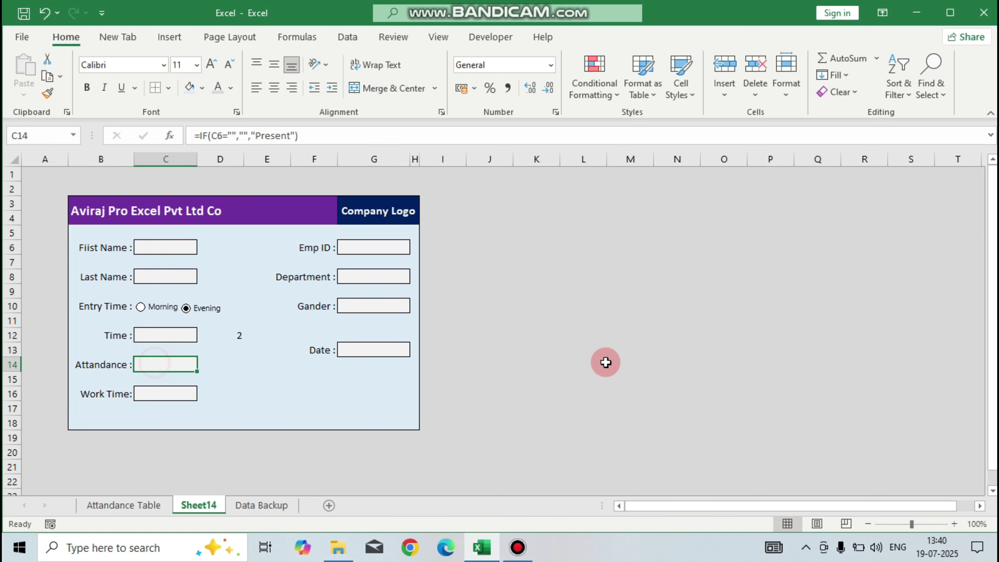
pyautogui.click(152, 245)
pyautogui.write('s')
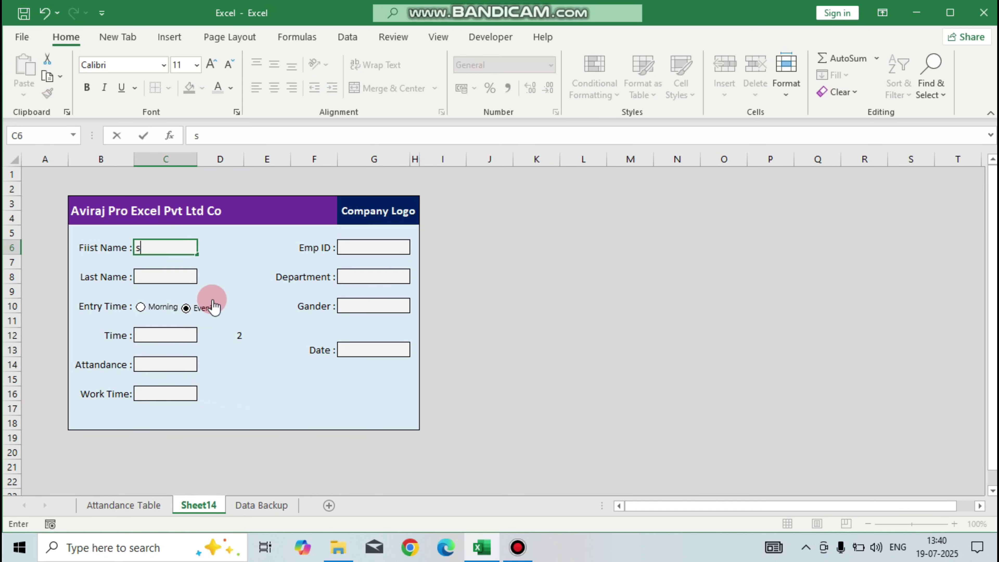
pyautogui.click(209, 294)
# Step: Center the text of the Attandance box C14 and clear the test entry from C6
pyautogui.click(165, 366)
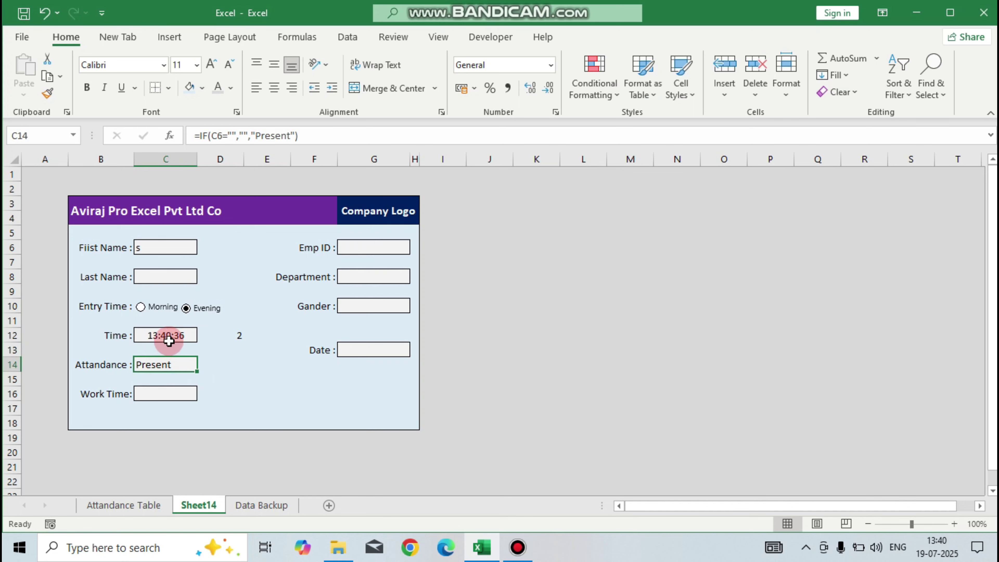
pyautogui.click(273, 87)
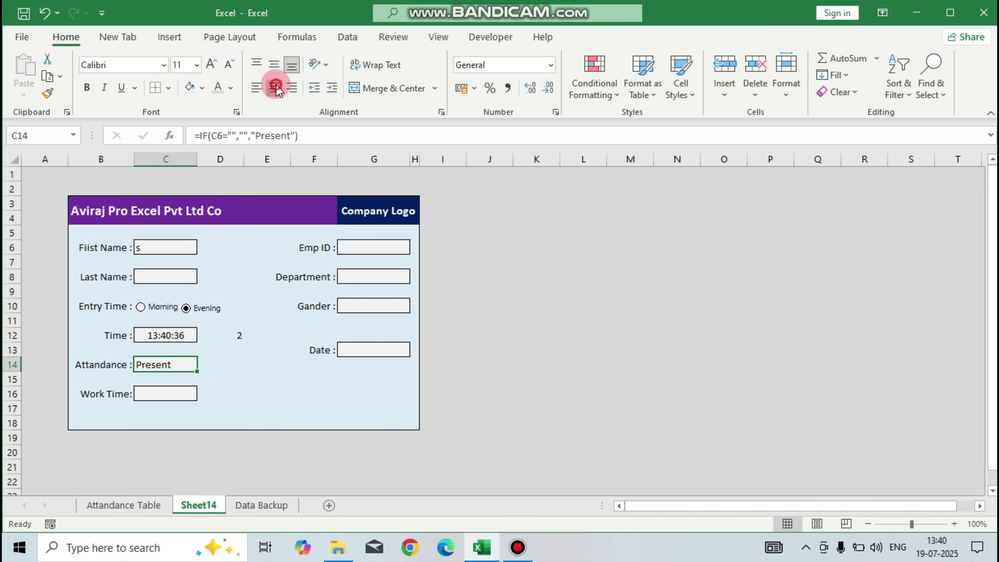
pyautogui.click(151, 254)
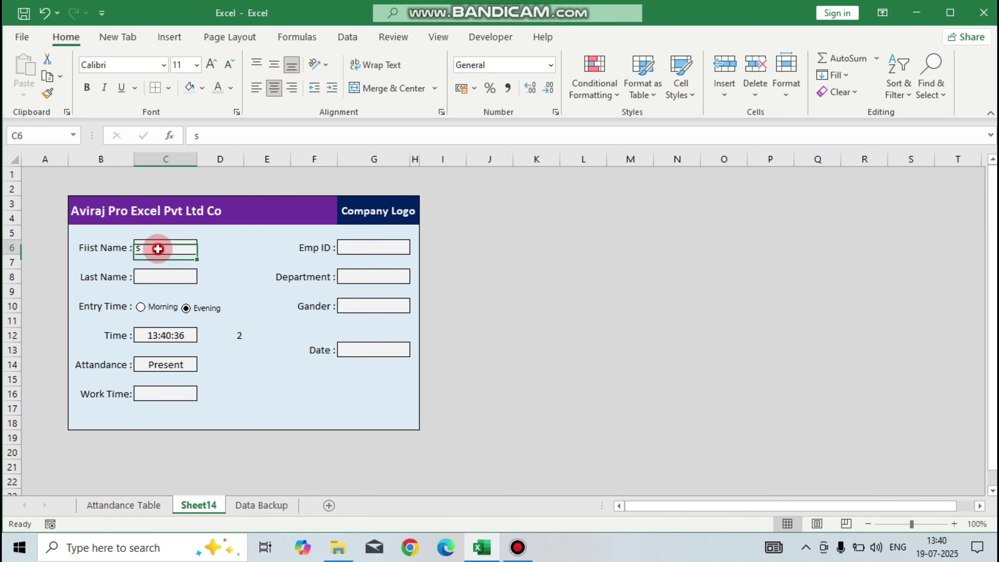
pyautogui.press('Delete')
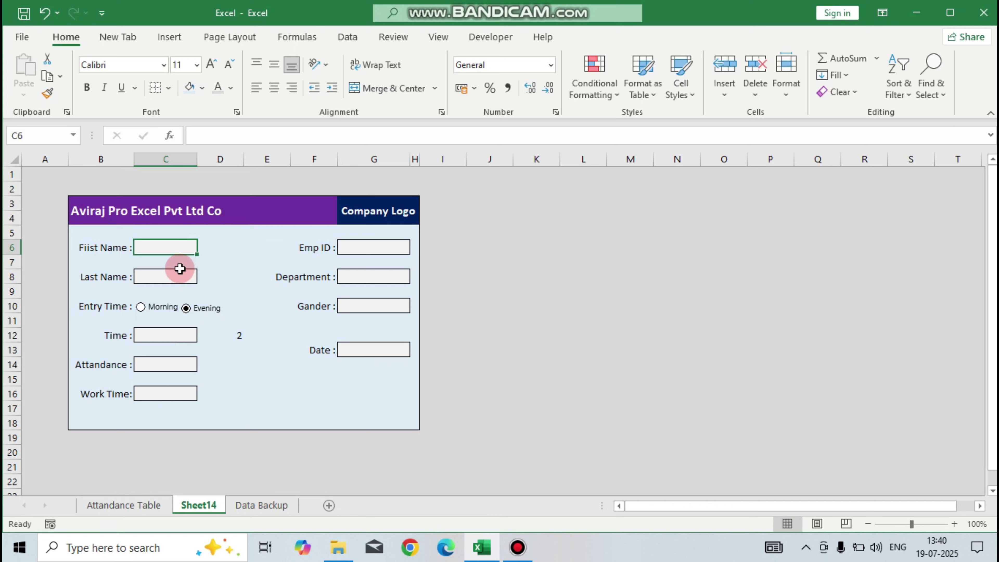
# Step: Enter the formula =IF(D12=1,"","Half Day") in the Work Time box C16
pyautogui.click(161, 394)
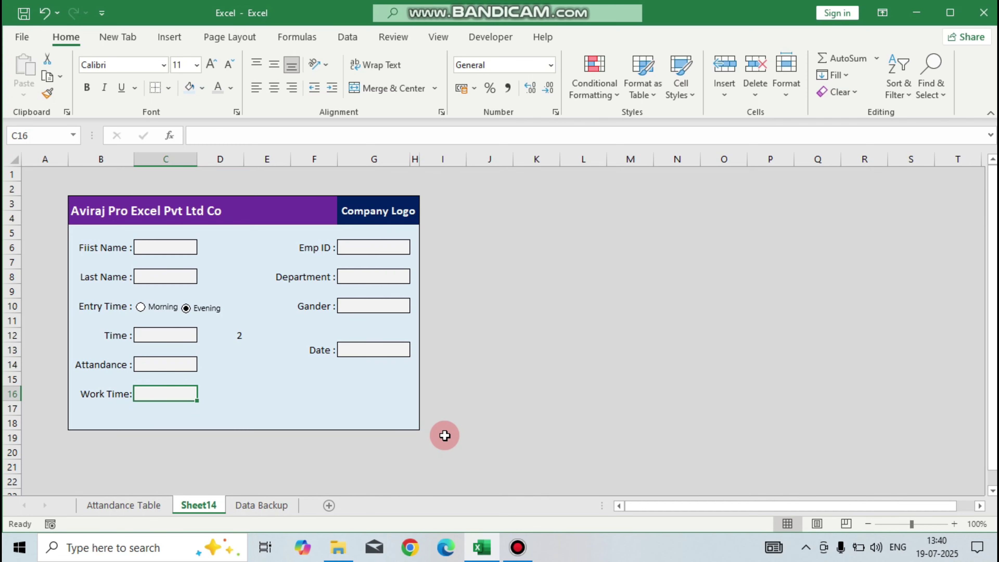
pyautogui.write('=if')
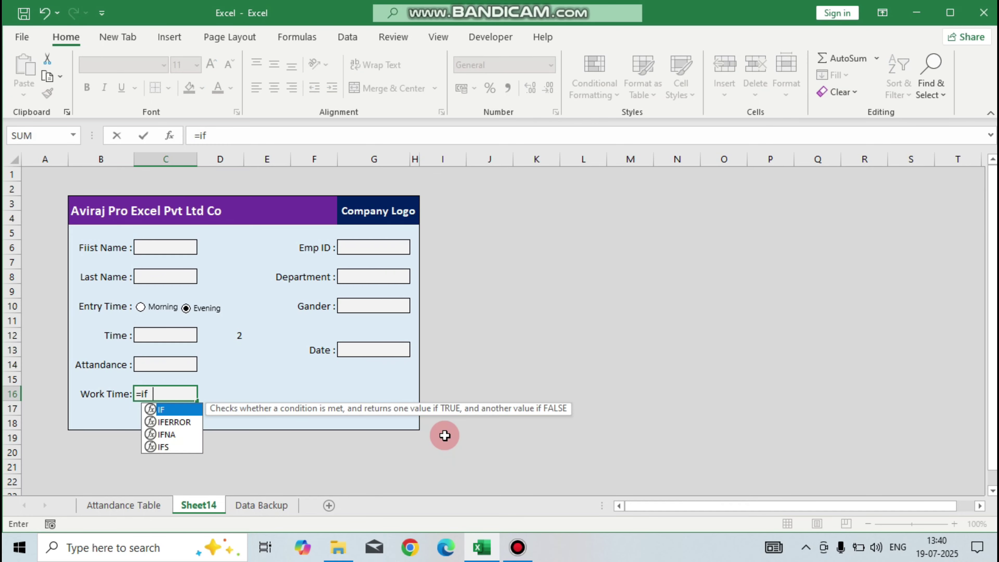
pyautogui.press('Tab')
pyautogui.click(229, 338)
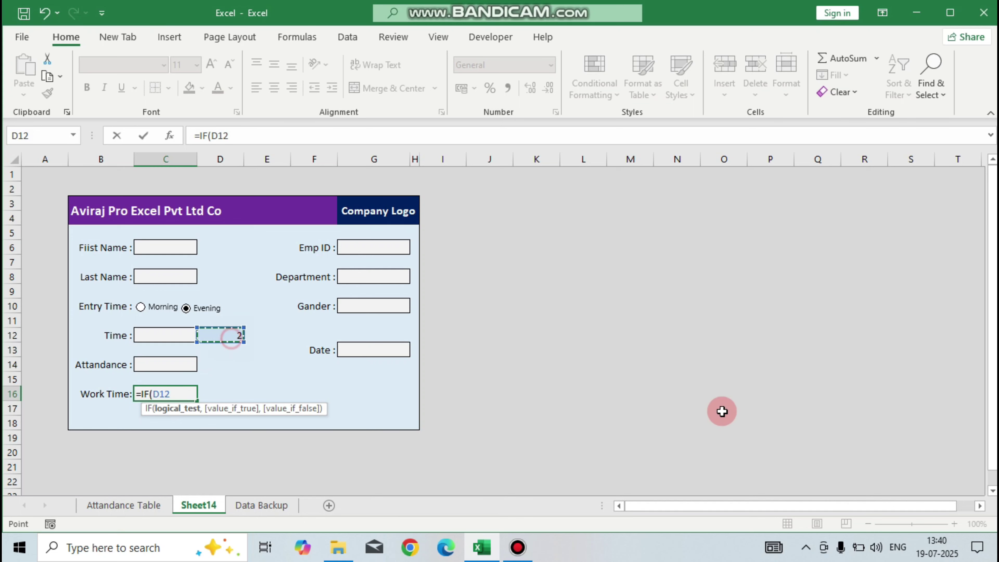
pyautogui.write('=')
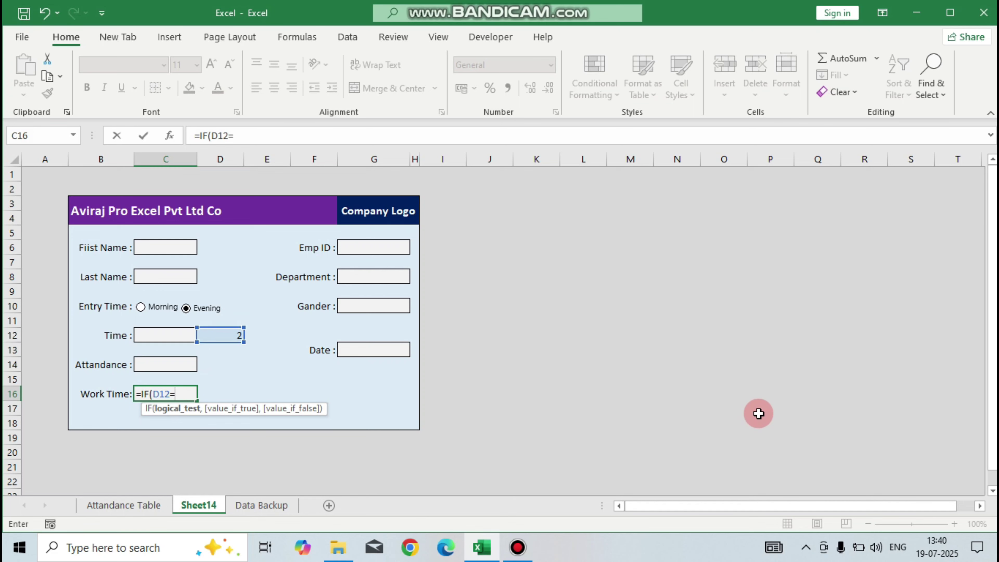
pyautogui.write('1,')
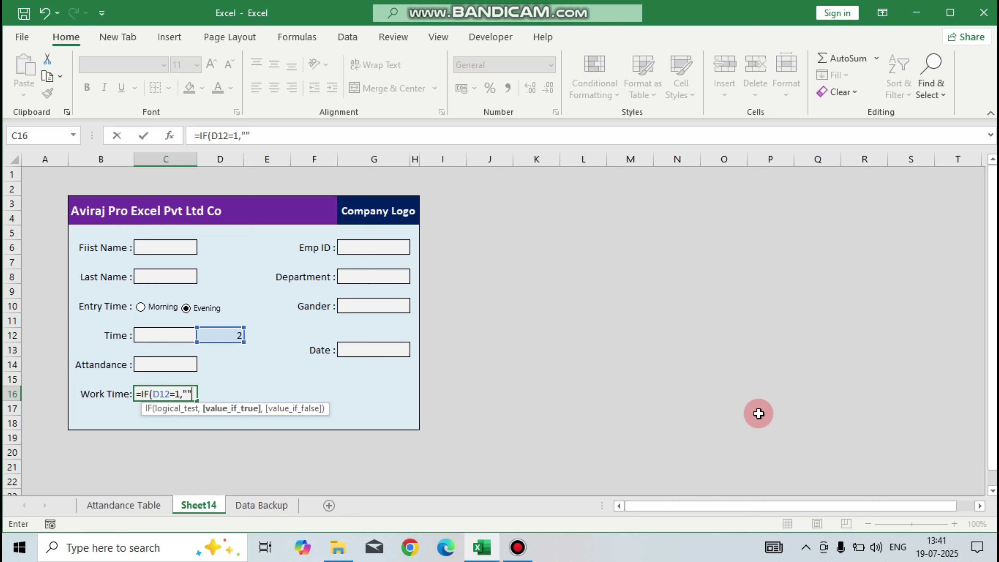
pyautogui.write('"",')
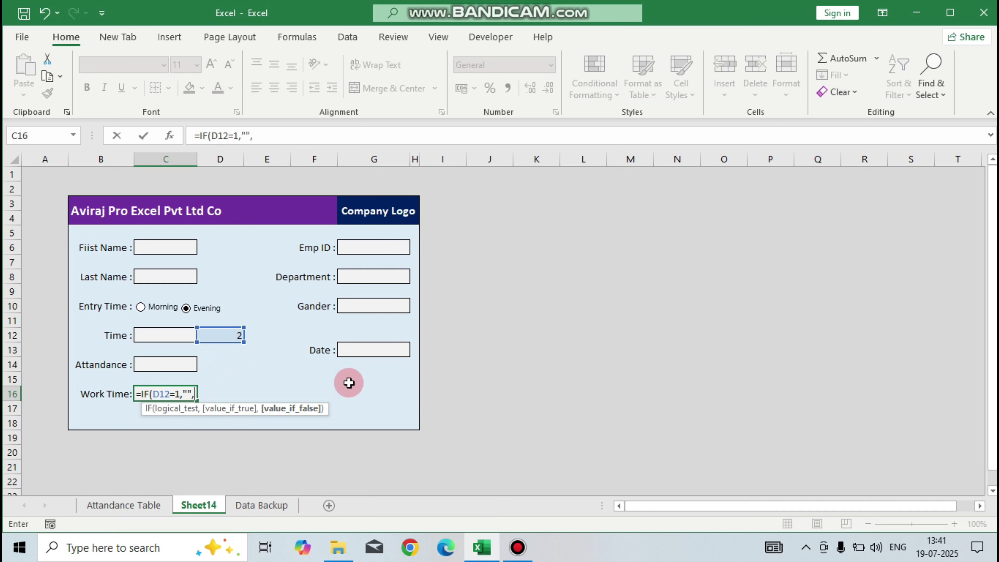
pyautogui.write('"Half Day')
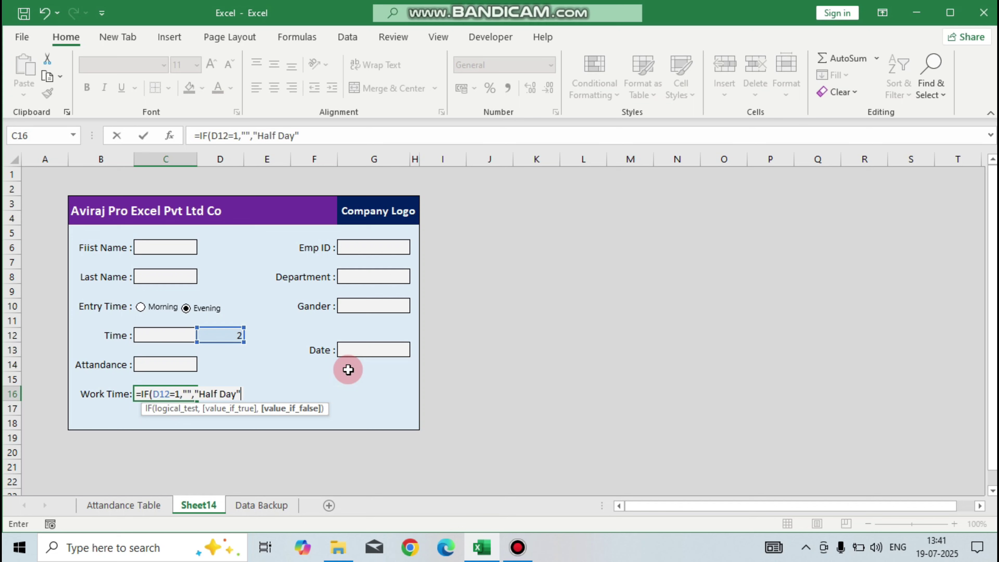
pyautogui.write(')')
pyautogui.press('Return')
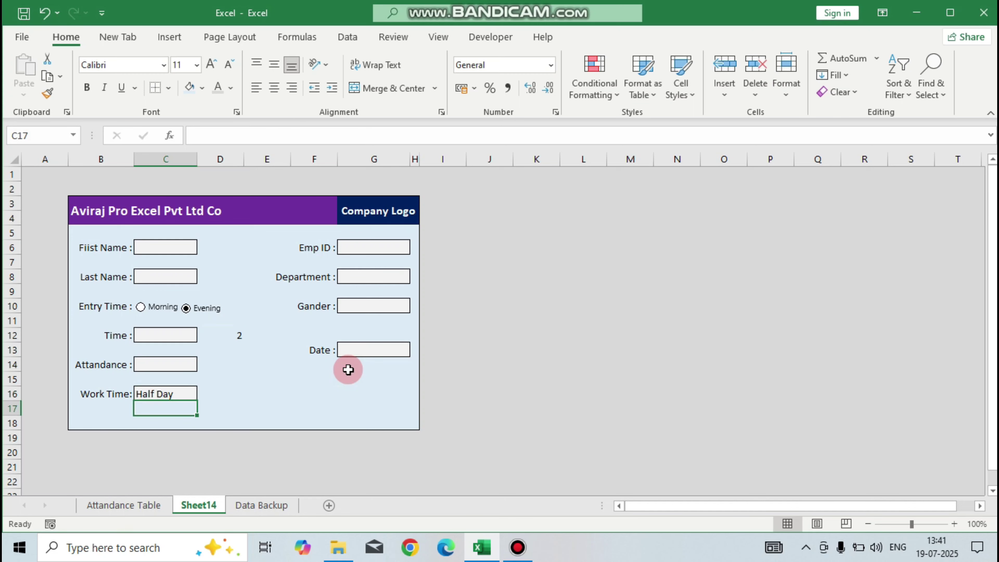
# Step: Test the work time formula by switching Entry Time to Morning and back to Evening
pyautogui.press('Up')
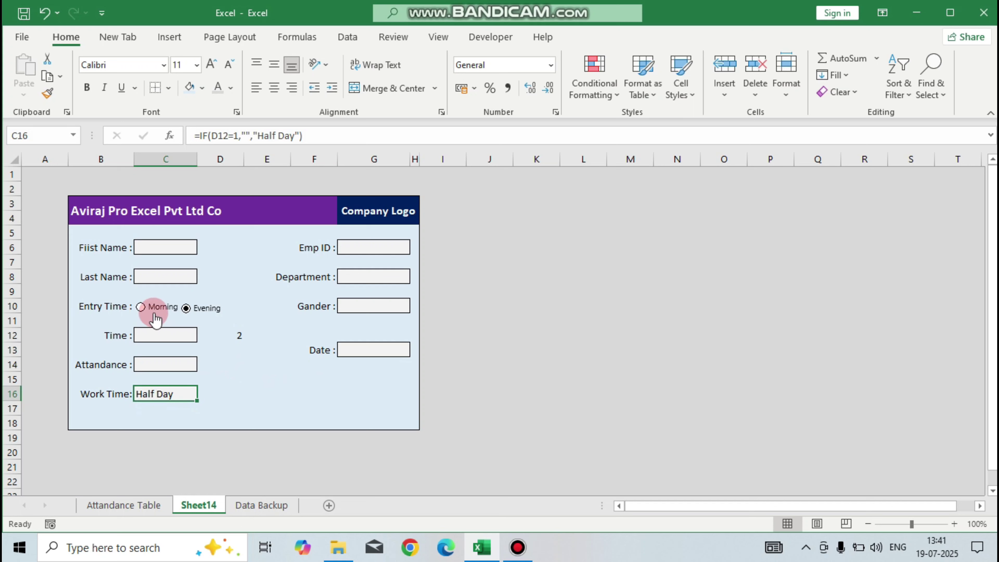
pyautogui.click(142, 307)
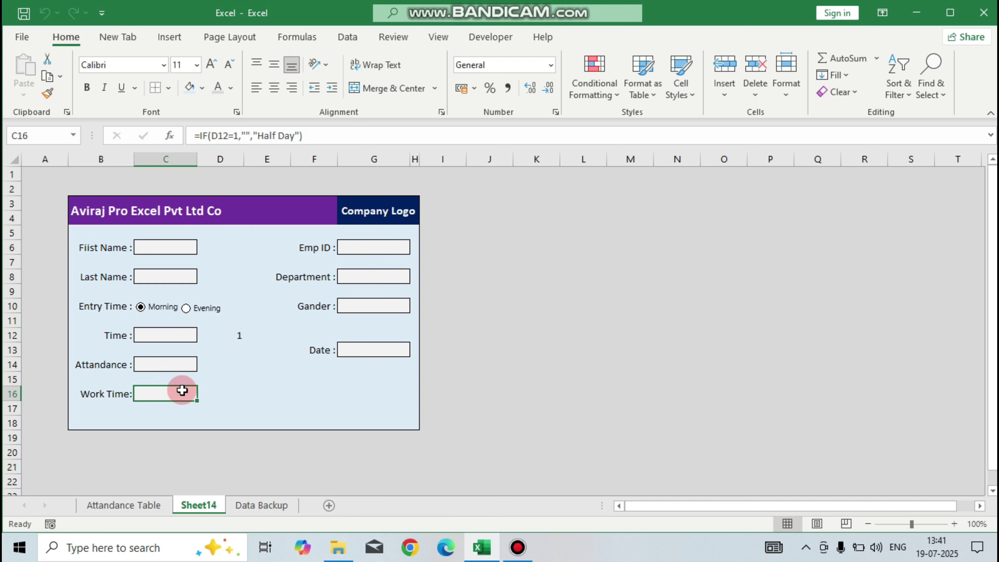
pyautogui.click(185, 307)
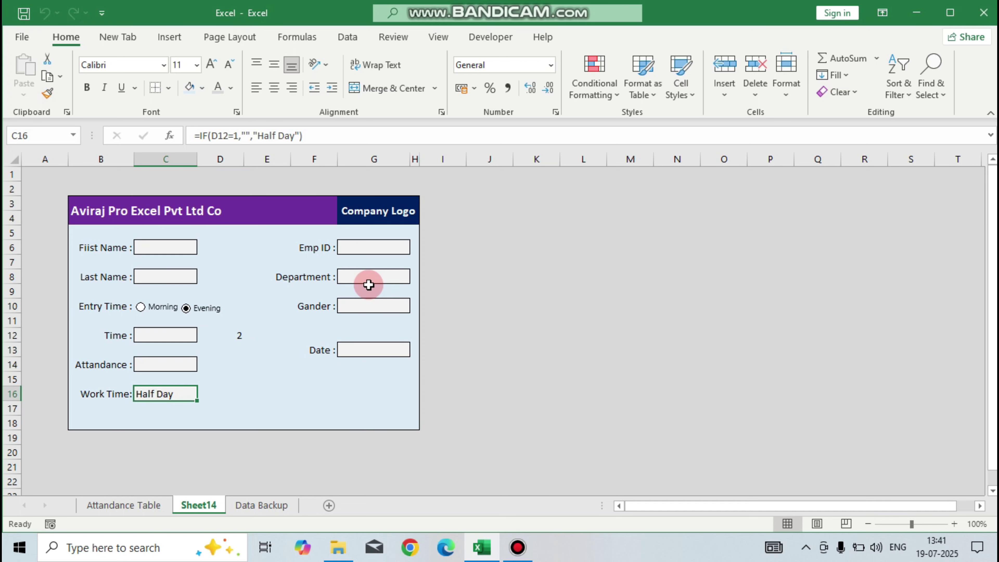
pyautogui.click(370, 246)
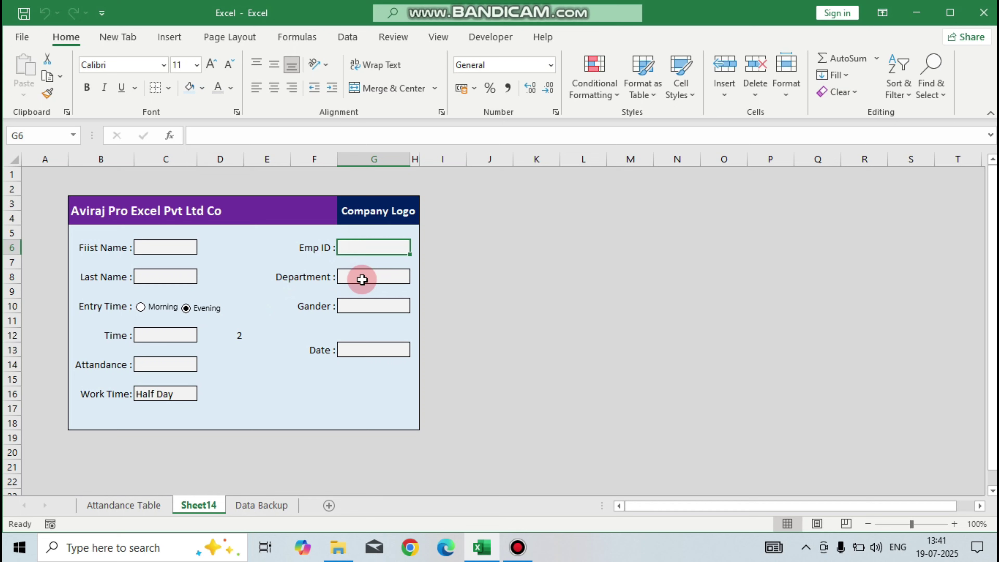
pyautogui.click(361, 279)
pyautogui.click(352, 307)
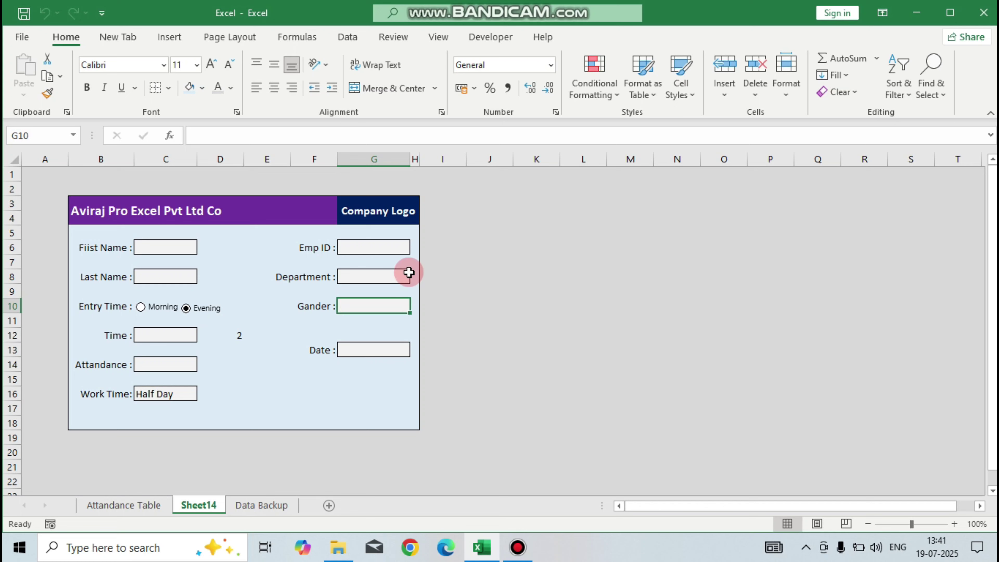
# Step: Add list data validation to the Gander box G10 with the source Male, Female
pyautogui.click(347, 35)
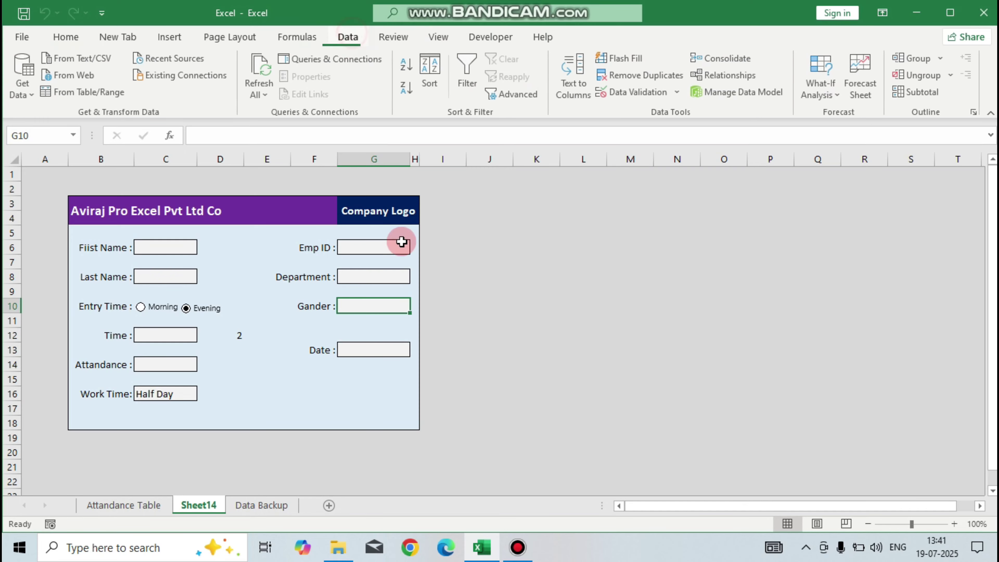
pyautogui.click(631, 93)
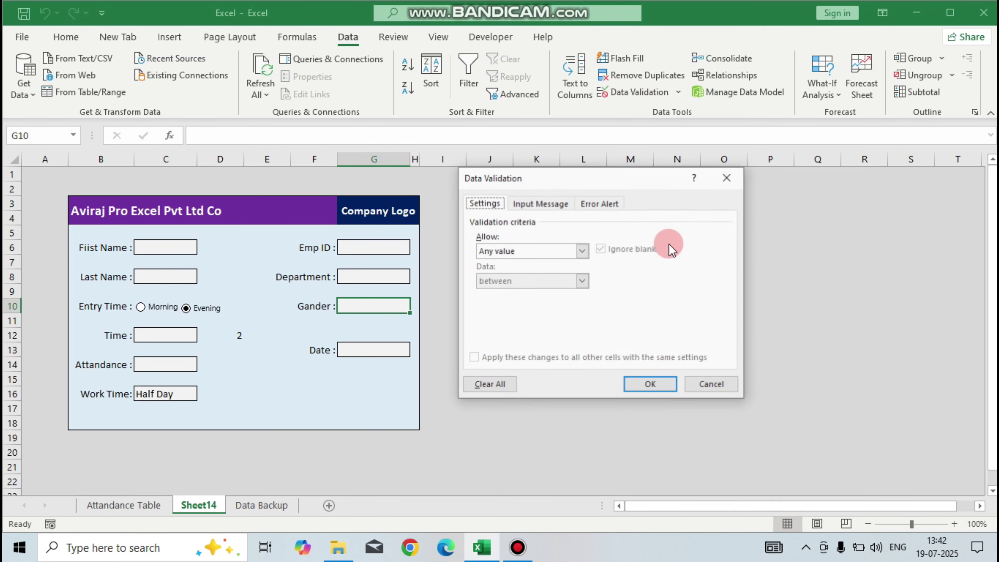
pyautogui.click(514, 254)
pyautogui.click(492, 293)
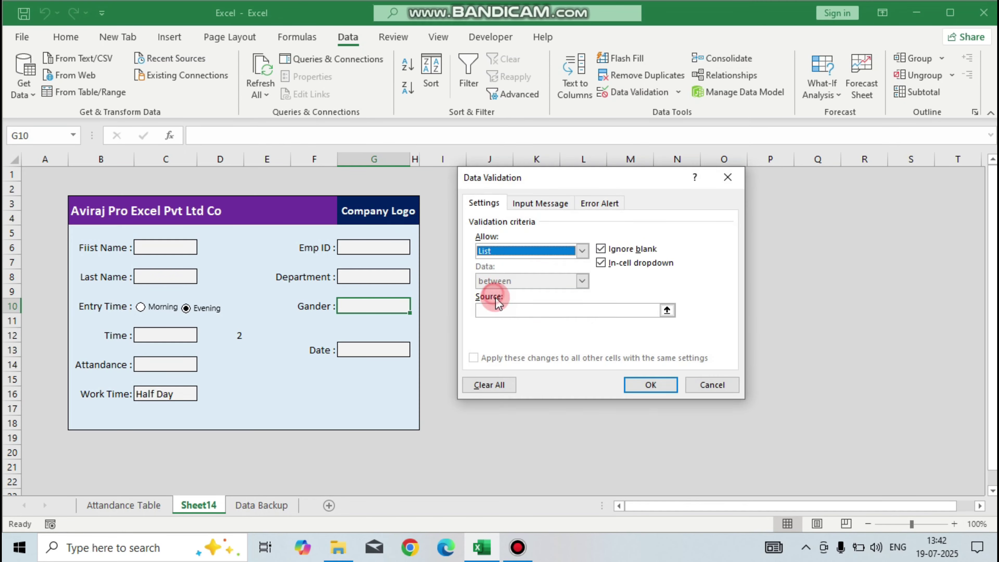
pyautogui.click(505, 313)
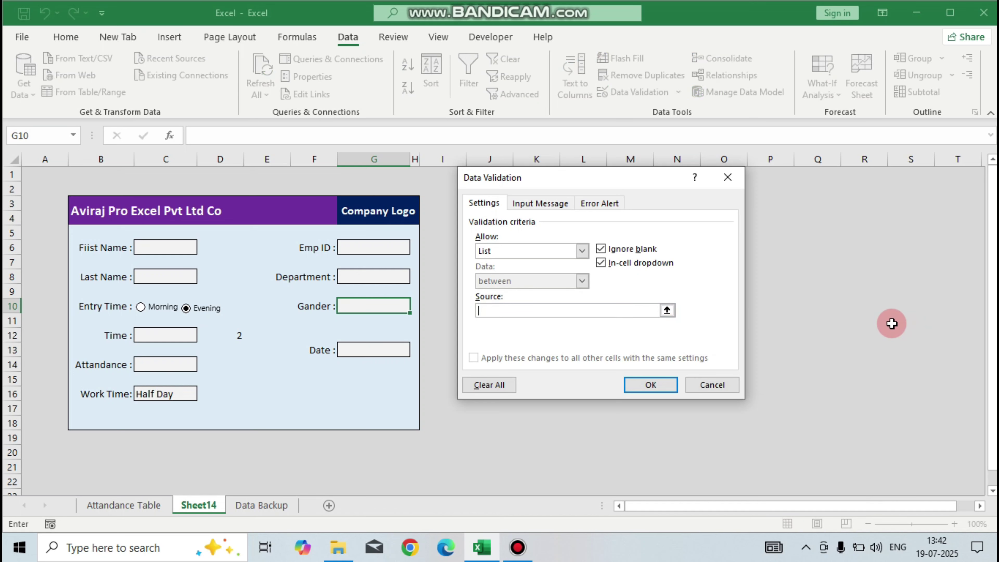
pyautogui.write('Y')
pyautogui.press('BackSpace')
pyautogui.write('Male, Female')
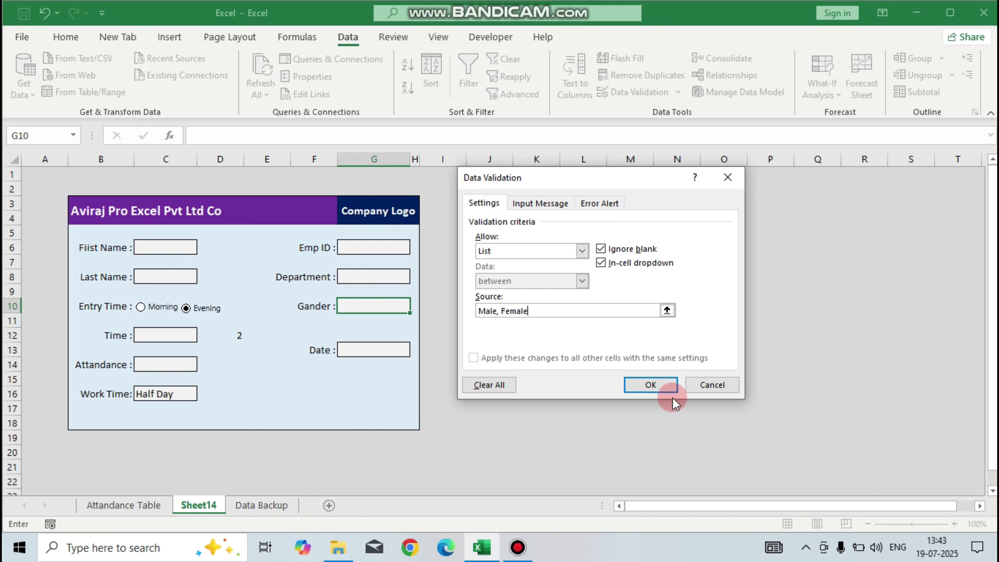
pyautogui.click(651, 385)
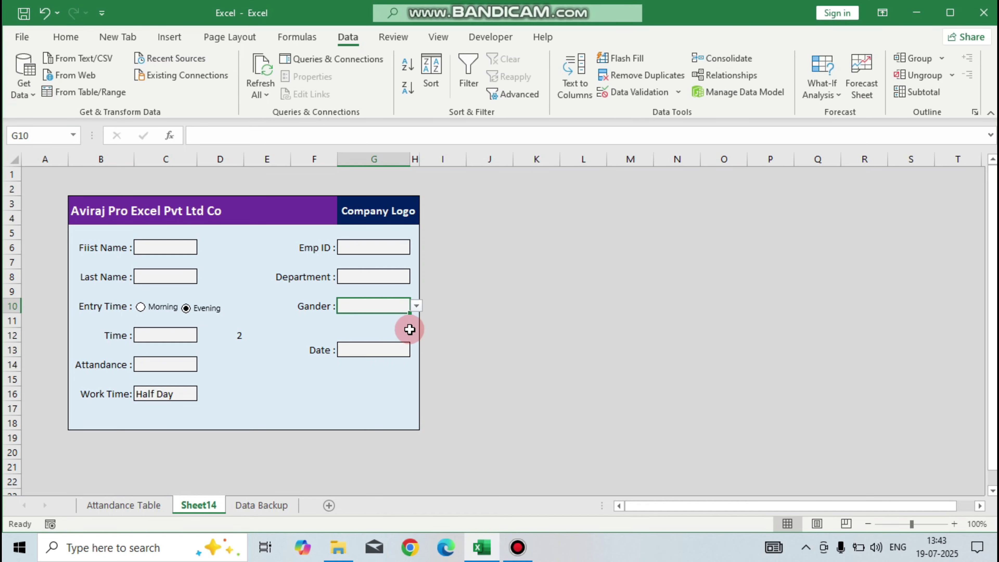
# Step: Test the Gander dropdown in G10 by choosing Male and Female, and clear the selection
pyautogui.click(415, 310)
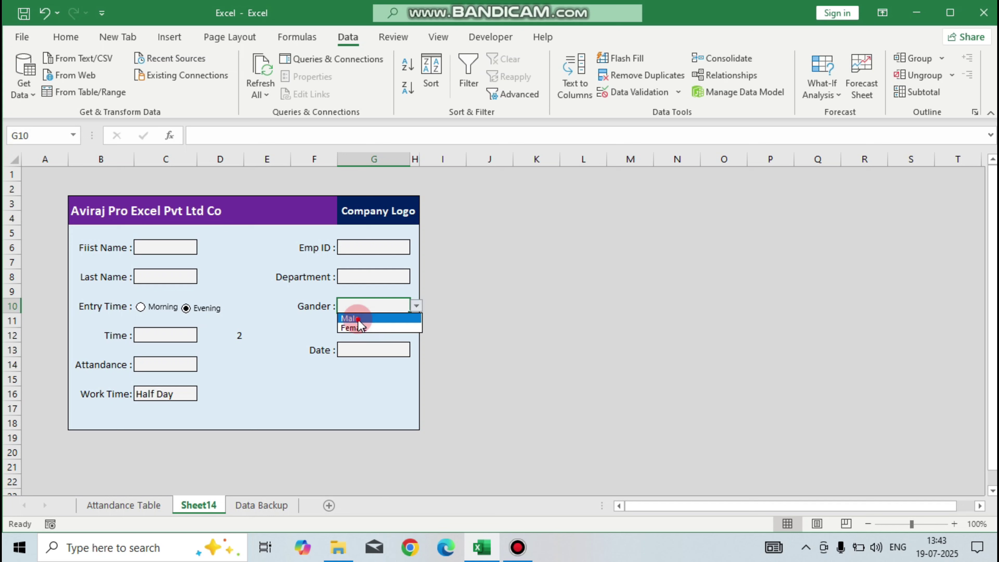
pyautogui.click(356, 318)
pyautogui.click(415, 306)
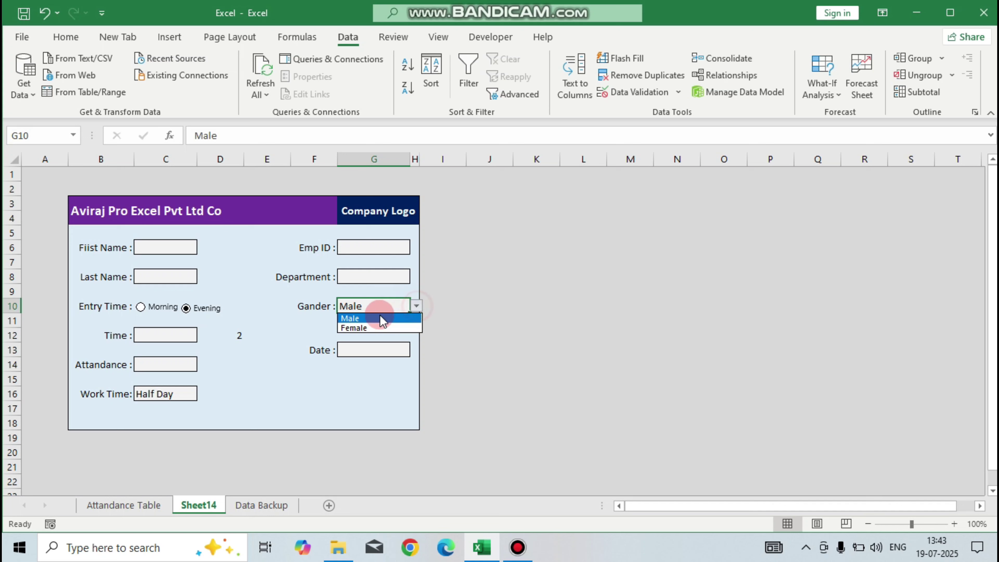
pyautogui.click(367, 327)
pyautogui.press('Delete')
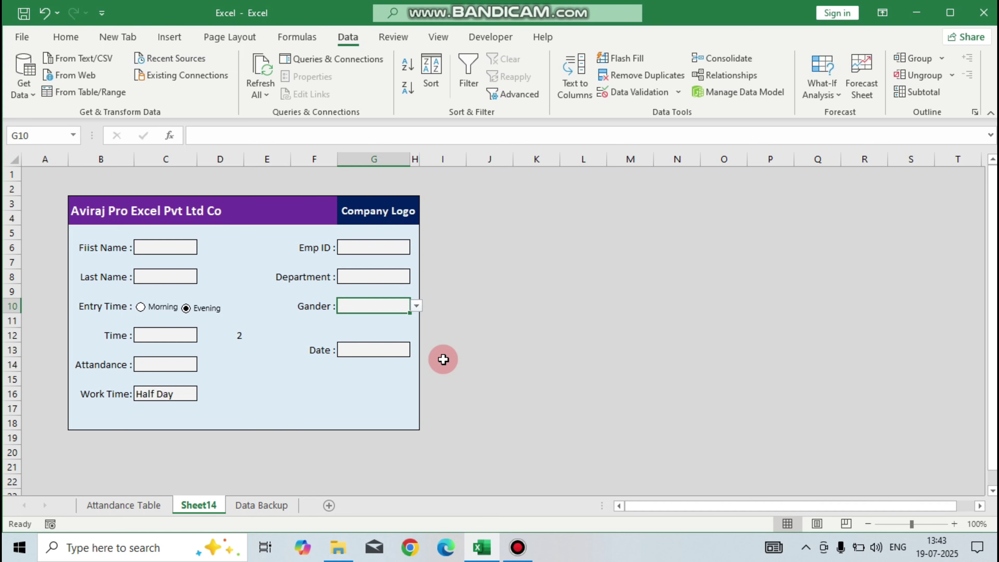
# Step: Enter the formula =TODAY() in the Date box G13
pyautogui.click(371, 355)
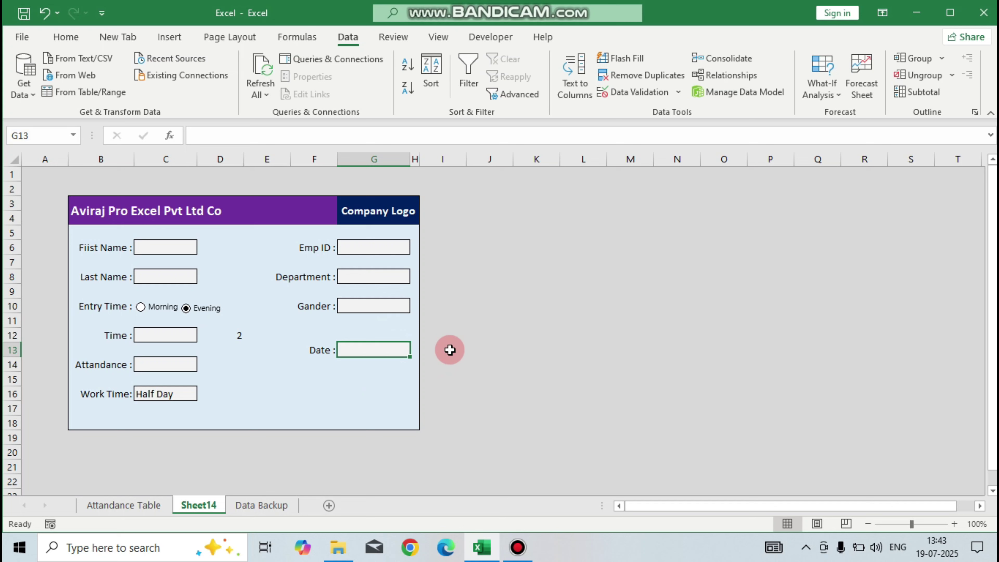
pyautogui.write('=')
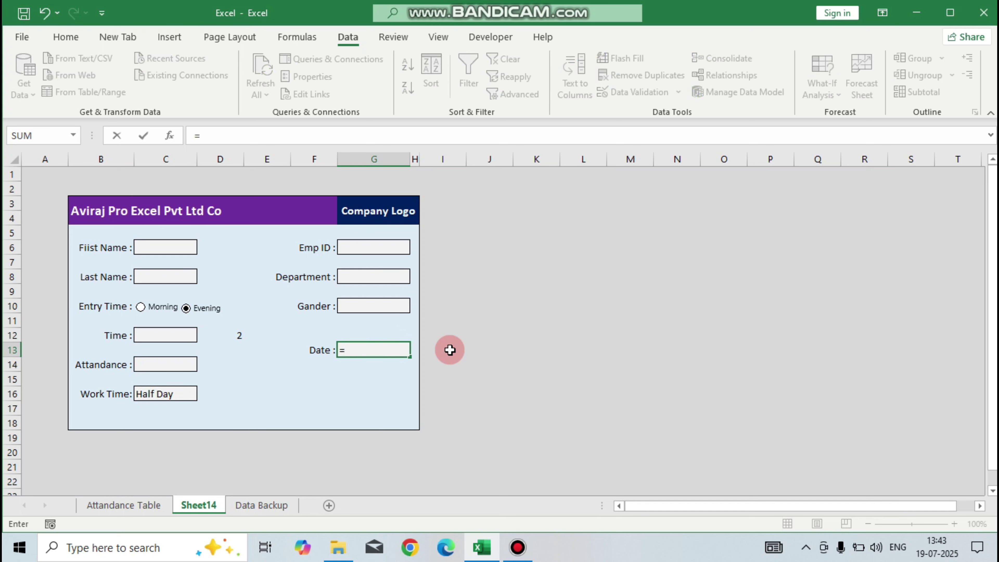
pyautogui.write('toad')
pyautogui.press('BackSpace')
pyautogui.press('BackSpace')
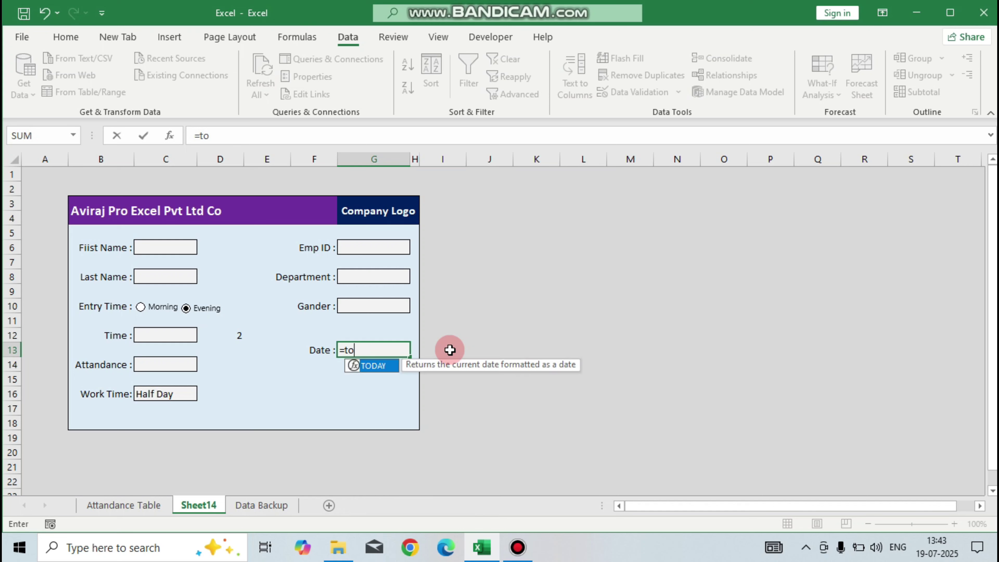
pyautogui.write('da')
pyautogui.press('Tab')
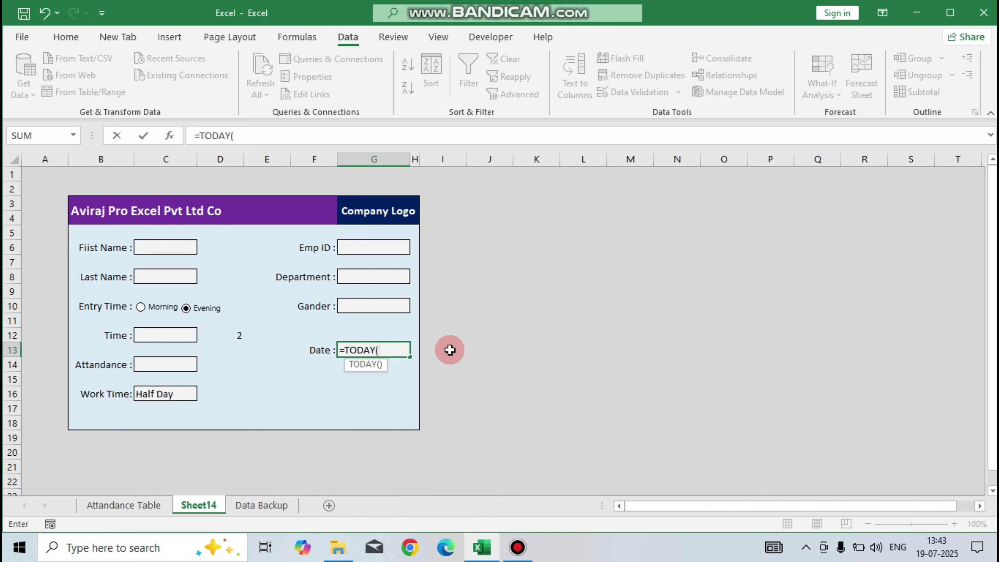
pyautogui.write(')')
pyautogui.press('Return')
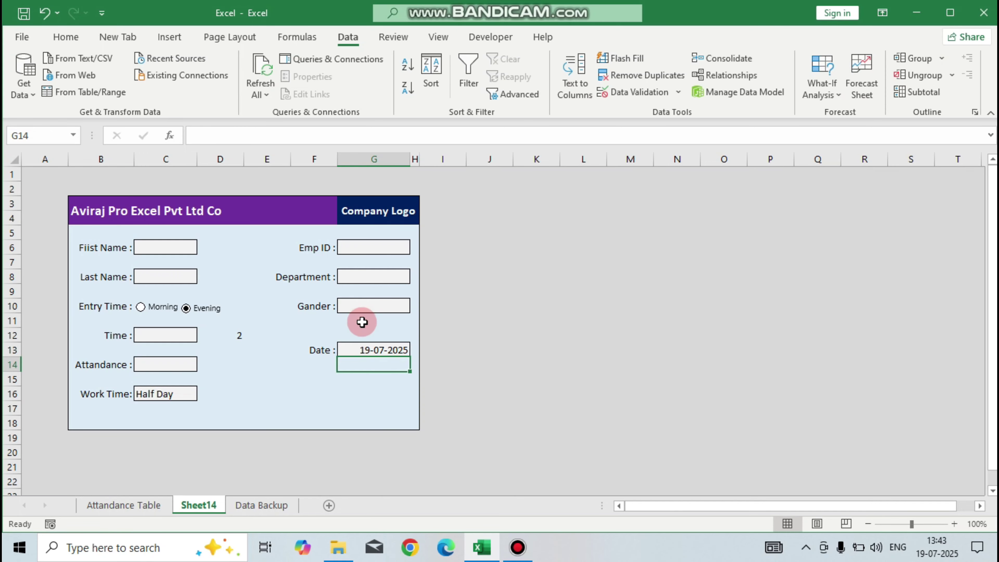
# Step: Center the date horizontally in the Date box G13
pyautogui.click(393, 350)
pyautogui.click(64, 37)
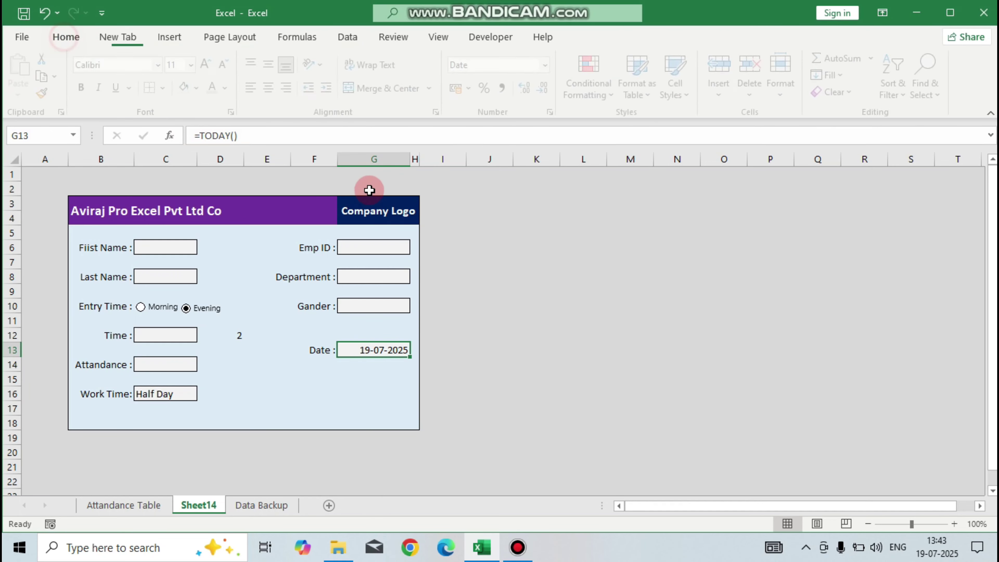
pyautogui.click(273, 88)
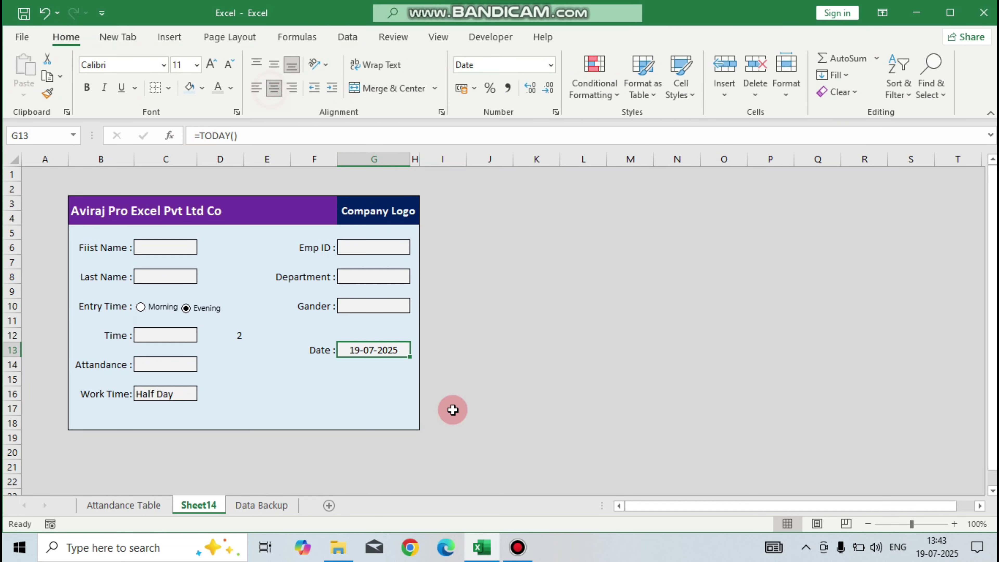
# Step: Change the Date box G13 formula to =IF(C6<>"",TODAY(),"") so it depends on the first name box
pyautogui.click(154, 247)
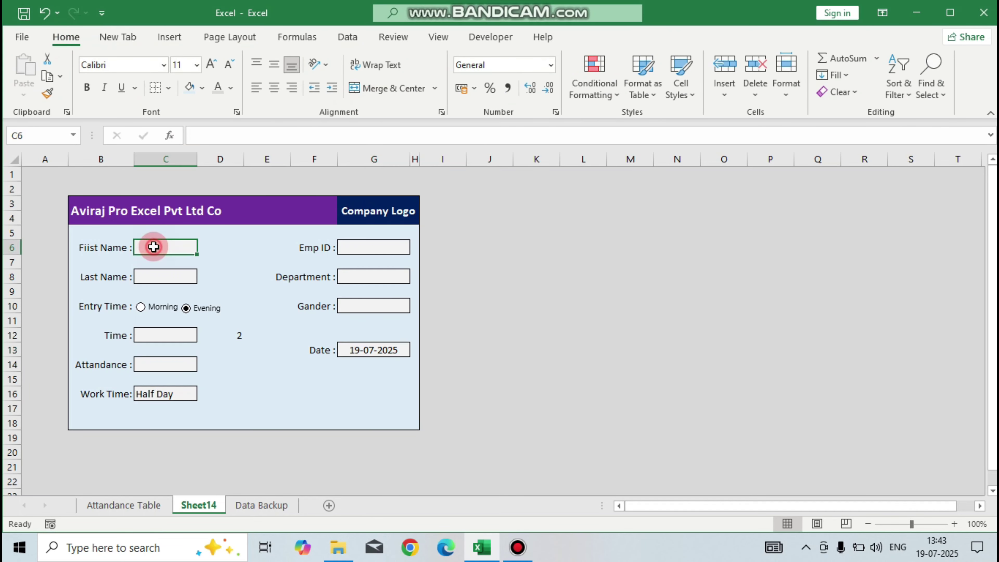
pyautogui.click(371, 350)
pyautogui.press('F2')
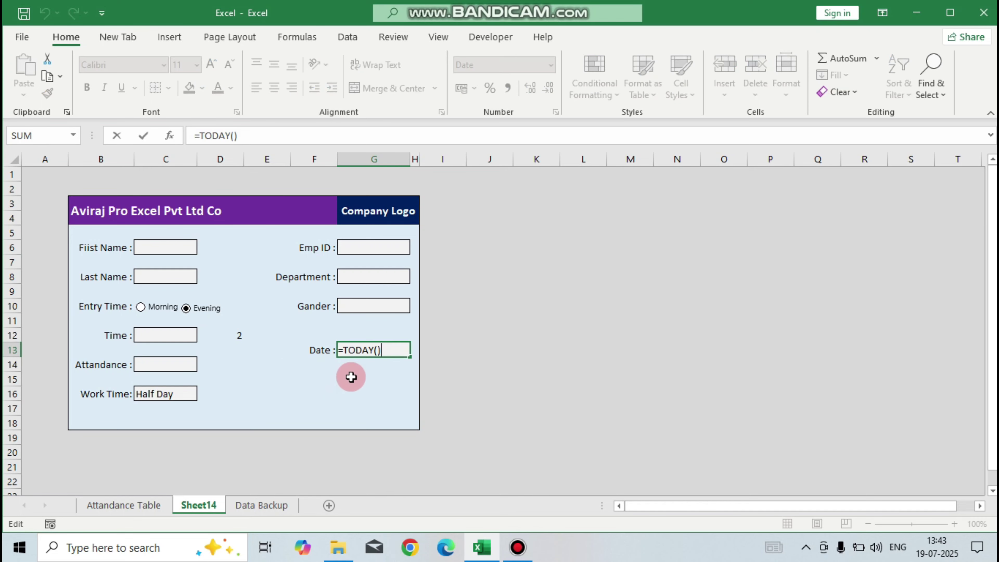
pyautogui.click(343, 350)
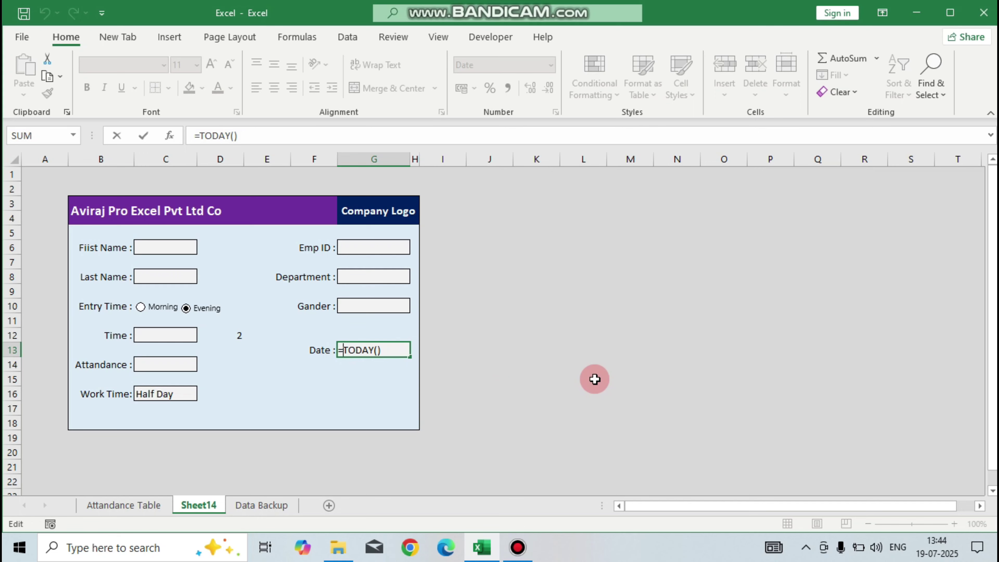
pyautogui.write('IF(')
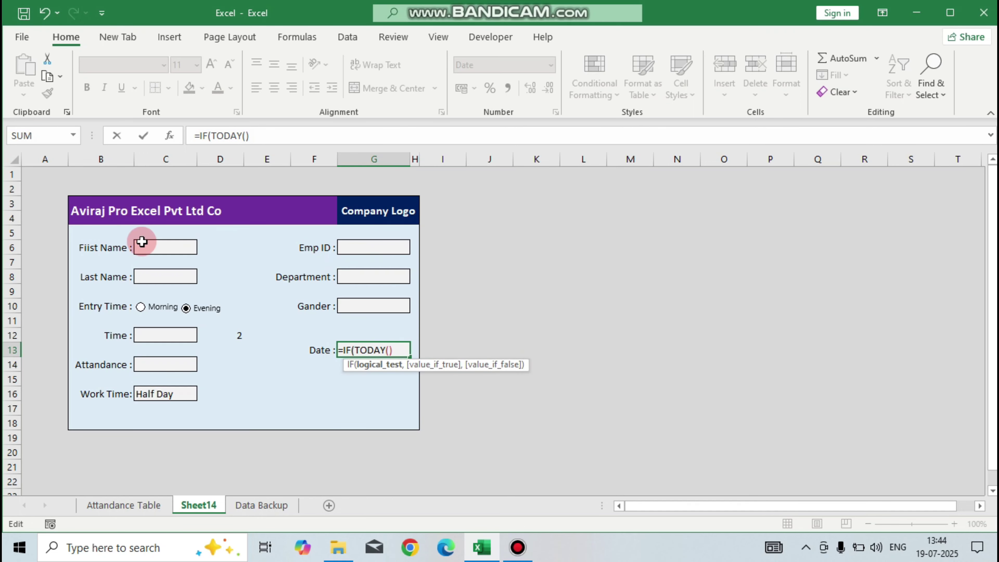
pyautogui.click(142, 242)
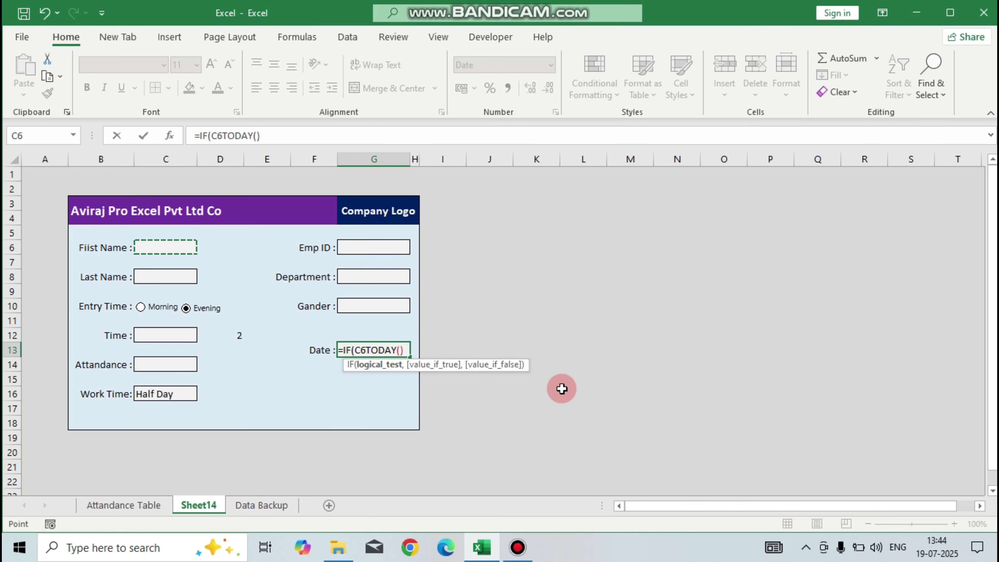
pyautogui.write('<>=')
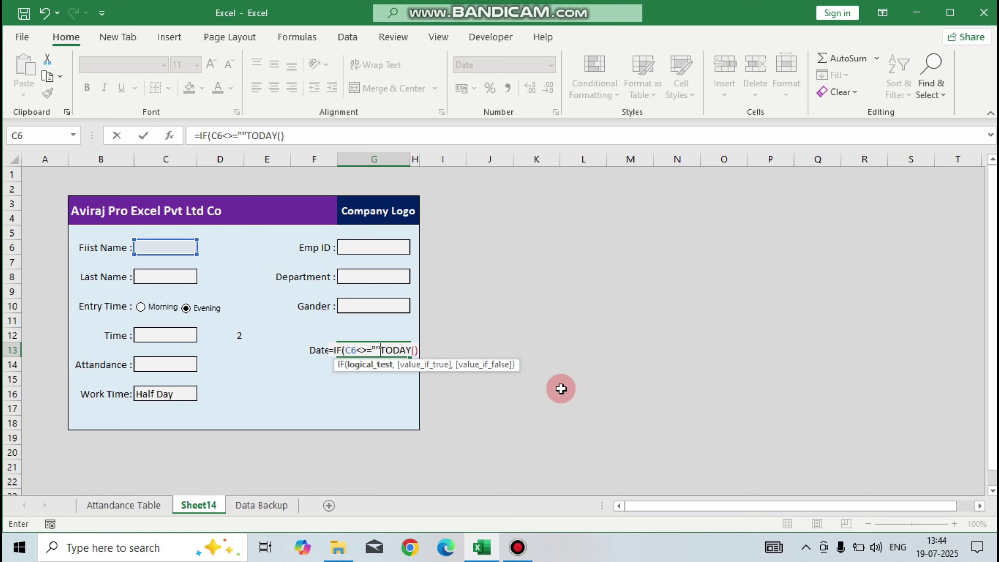
pyautogui.write(',')
pyautogui.write(',"')
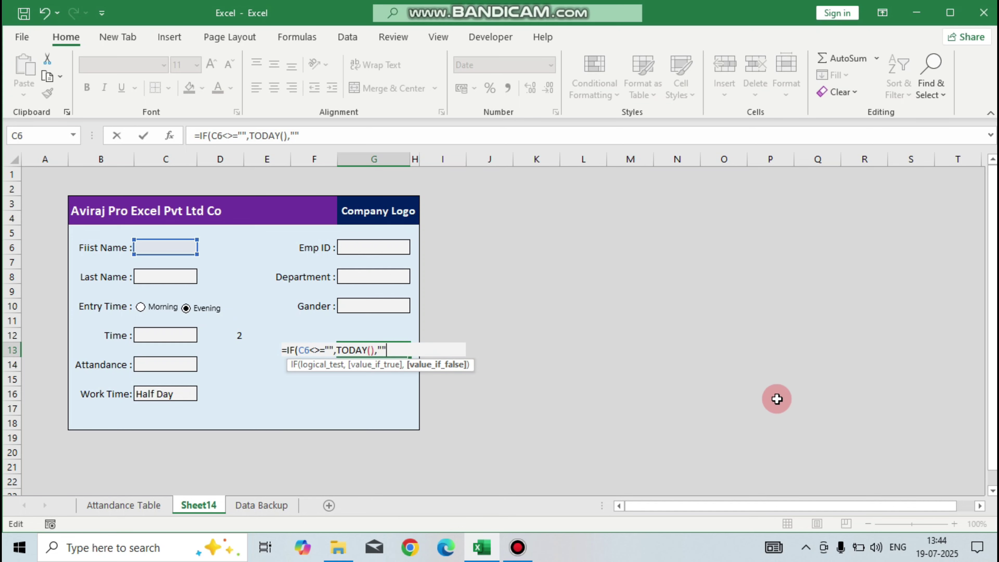
pyautogui.write(')')
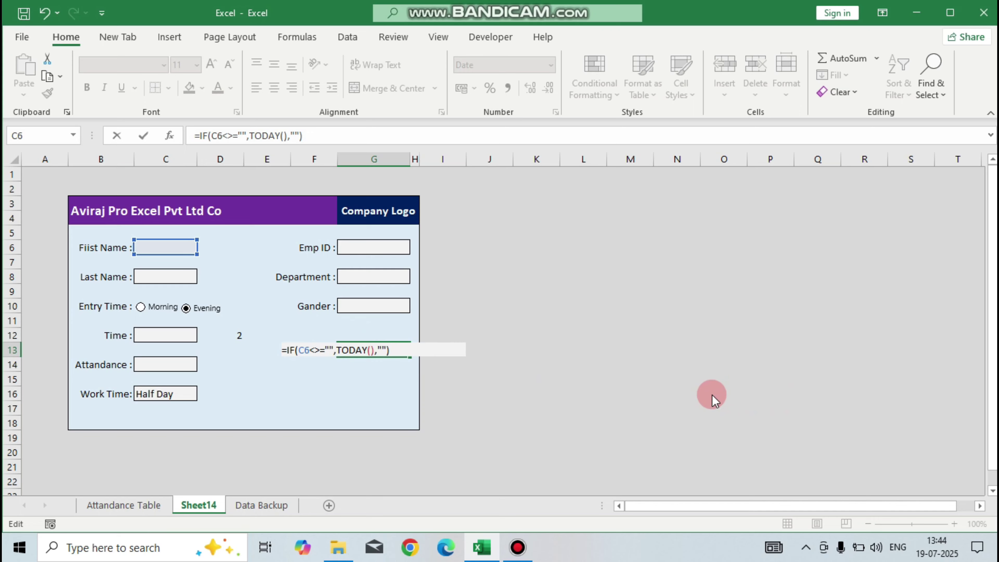
pyautogui.press('Return')
pyautogui.press('Return')
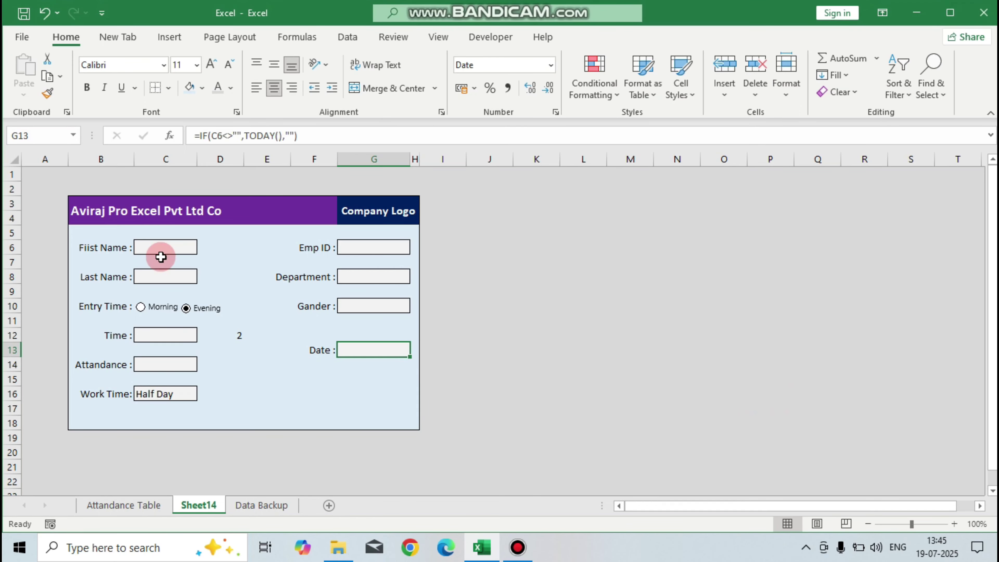
# Step: Test the date formula by entering "a" in the first name box C6, and undo the entry
pyautogui.click(165, 247)
pyautogui.write('a')
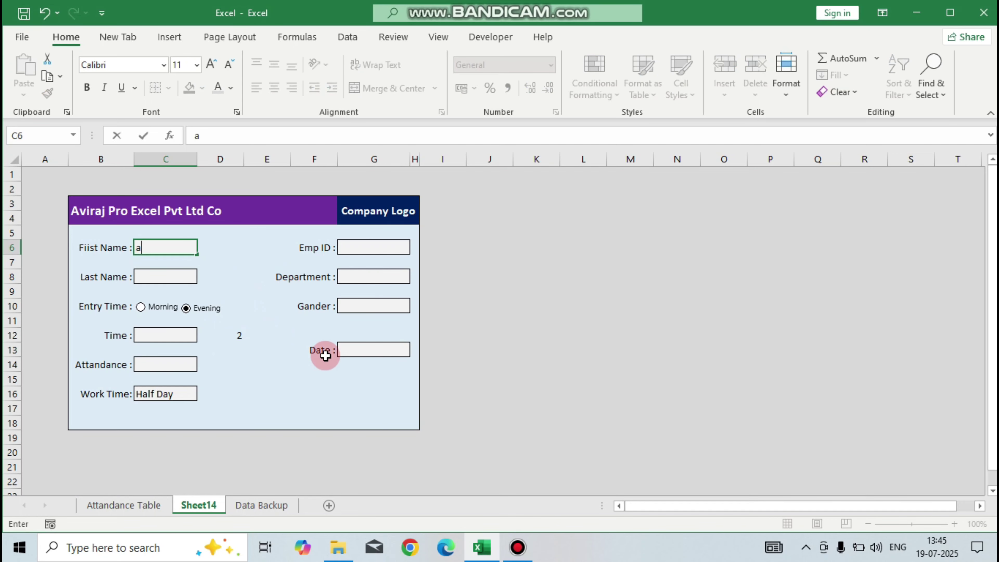
pyautogui.click(255, 323)
pyautogui.click(376, 354)
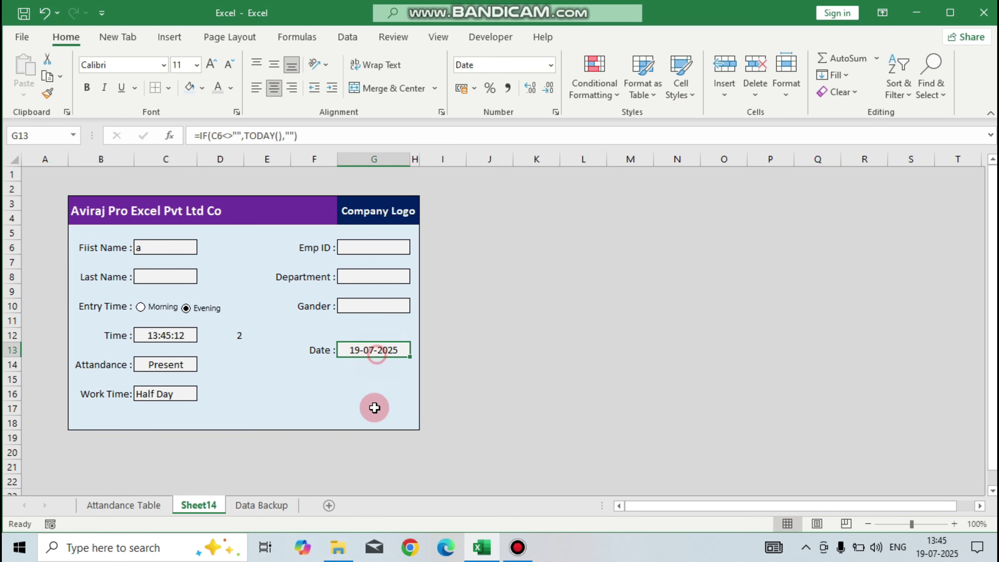
pyautogui.hotkey('ctrl', 'z')
pyautogui.click(258, 315)
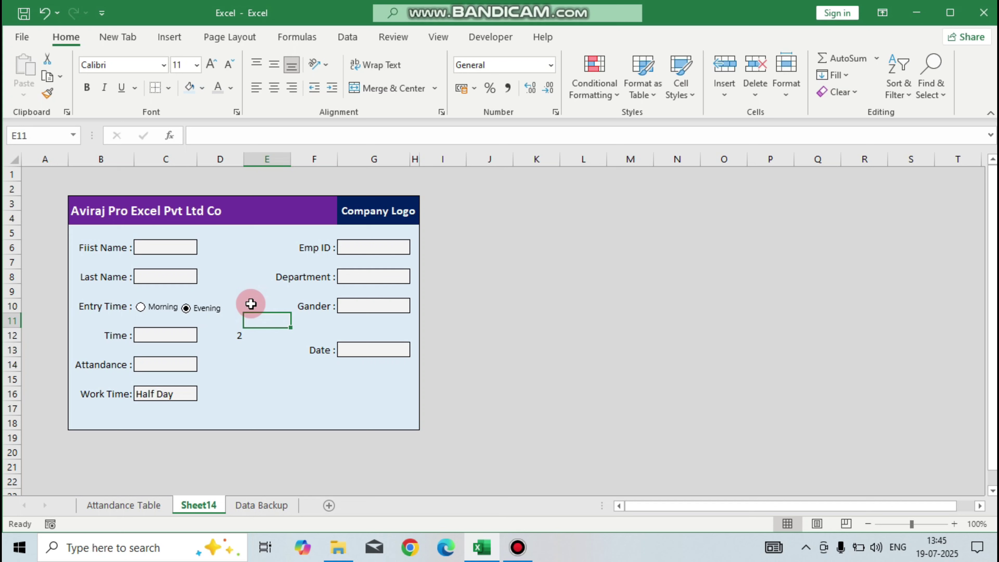
# Step: Copy the form labels in B6:B16 and paste them below the form starting at B21
pyautogui.click(278, 407)
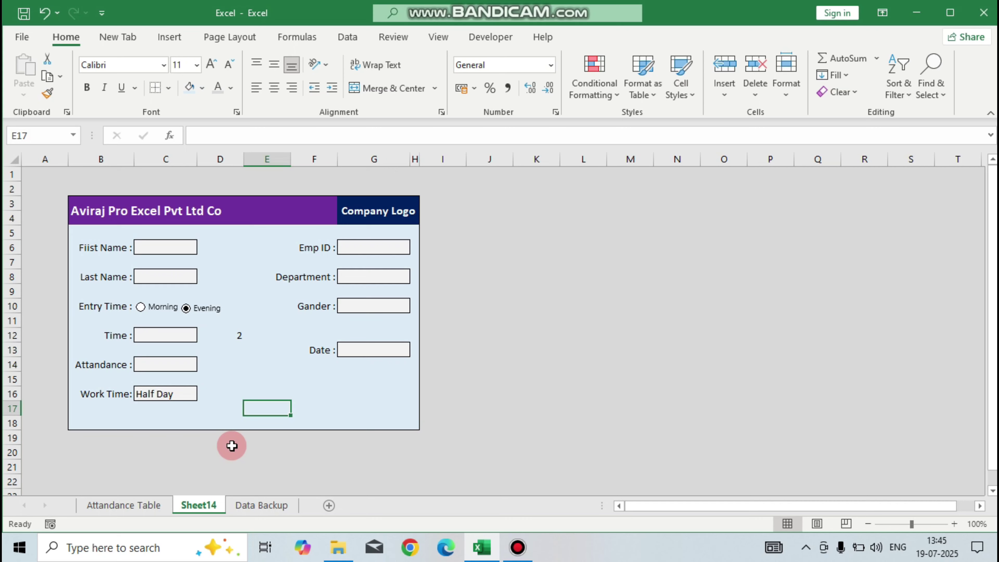
pyautogui.scroll(-1, 239, 368)
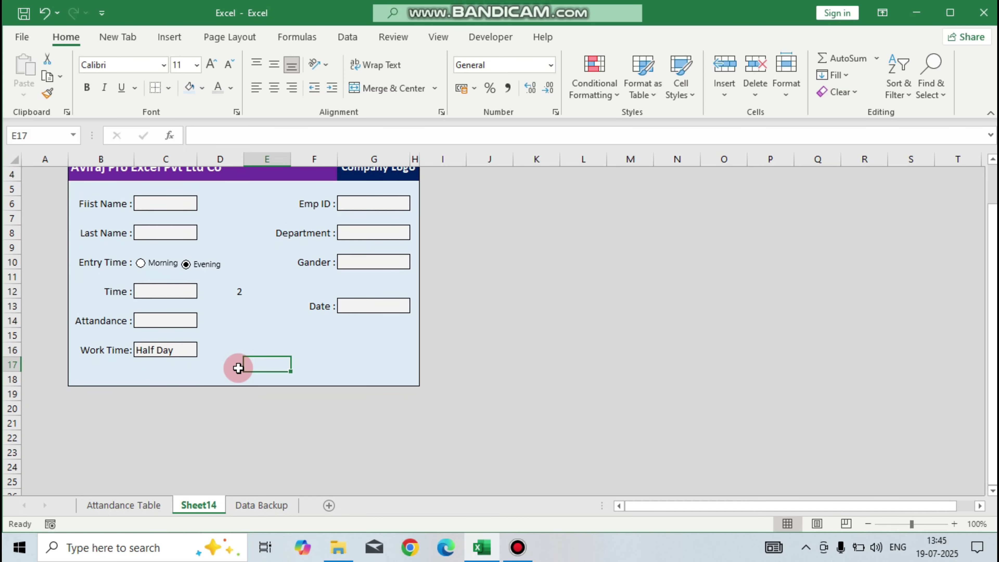
pyautogui.moveTo(90, 203); pyautogui.dragTo(94, 348)
pyautogui.hotkey('ctrl', 'c')
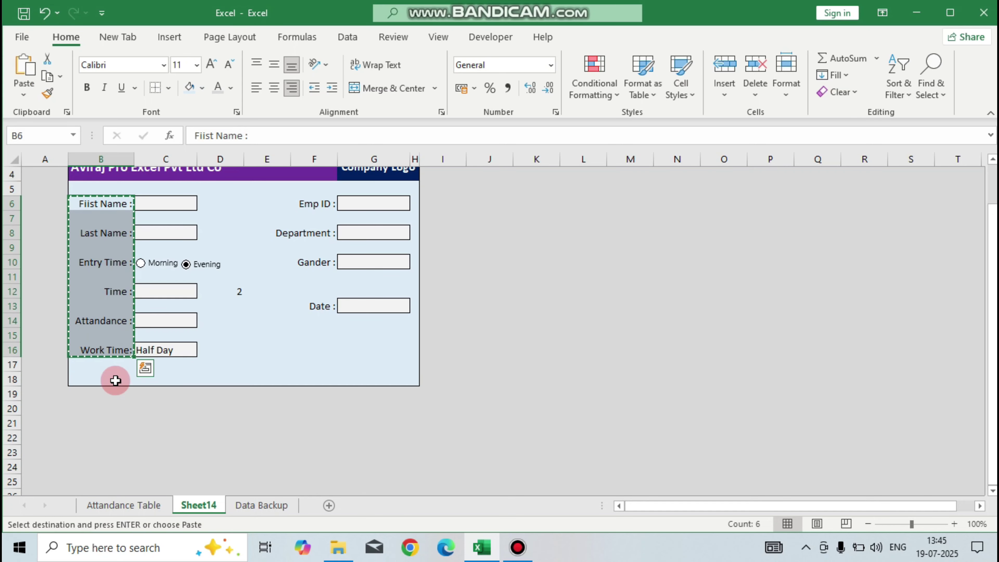
pyautogui.click(114, 420)
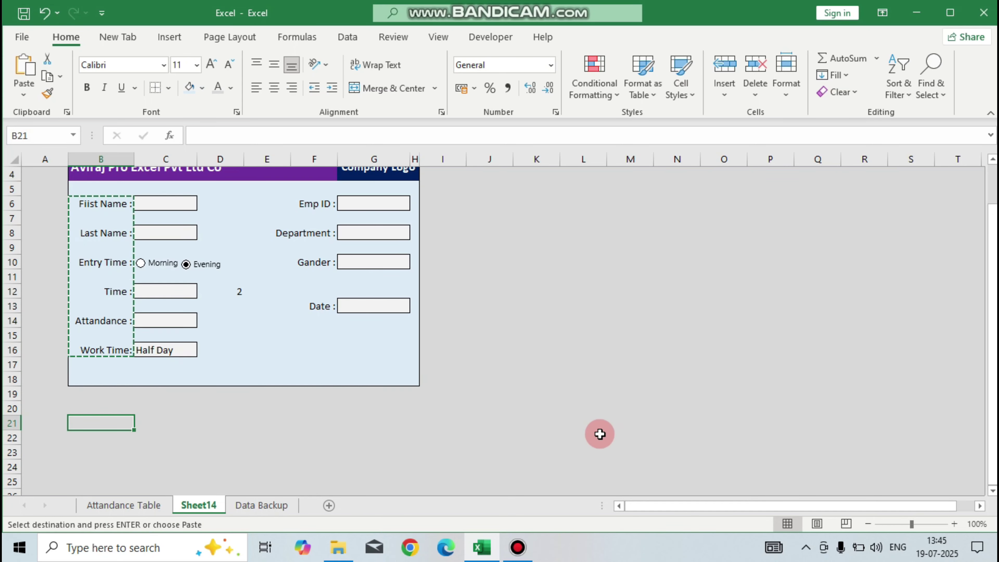
pyautogui.press('Return')
# Step: Delete the blank rows between the copied labels so First Name through Work Time occupy B21:B26
pyautogui.click(11, 437)
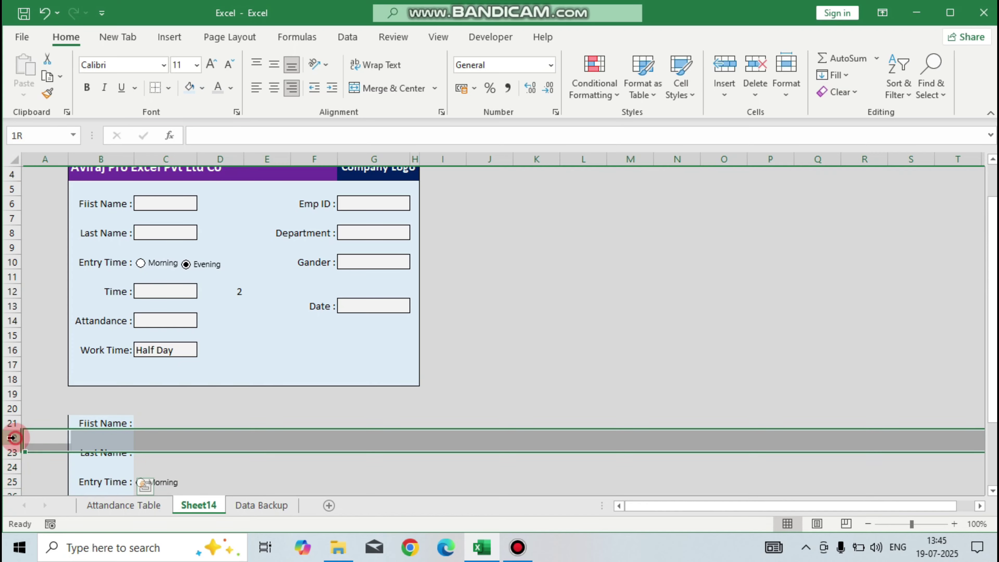
pyautogui.hotkey('ctrl', '-')
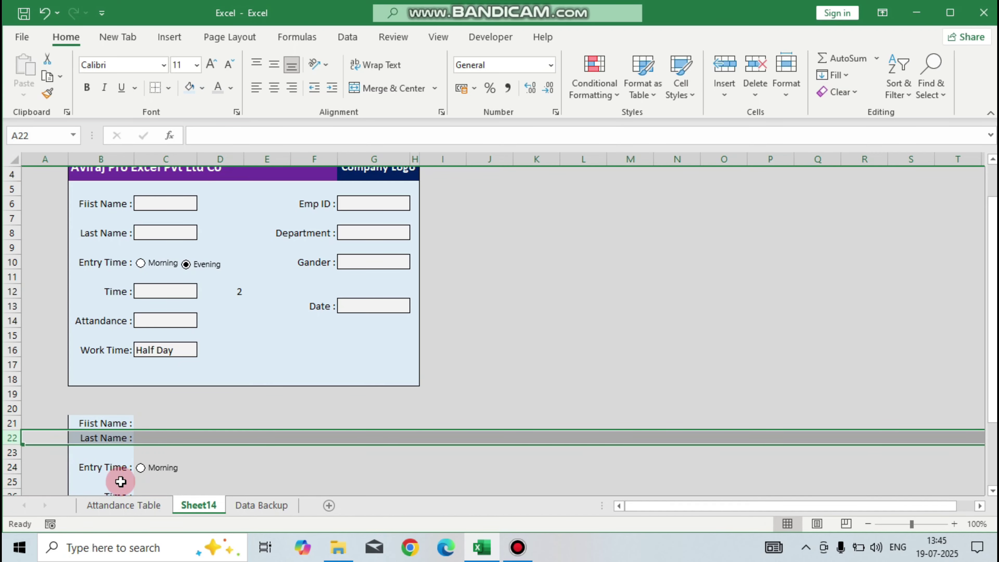
pyautogui.click(14, 452)
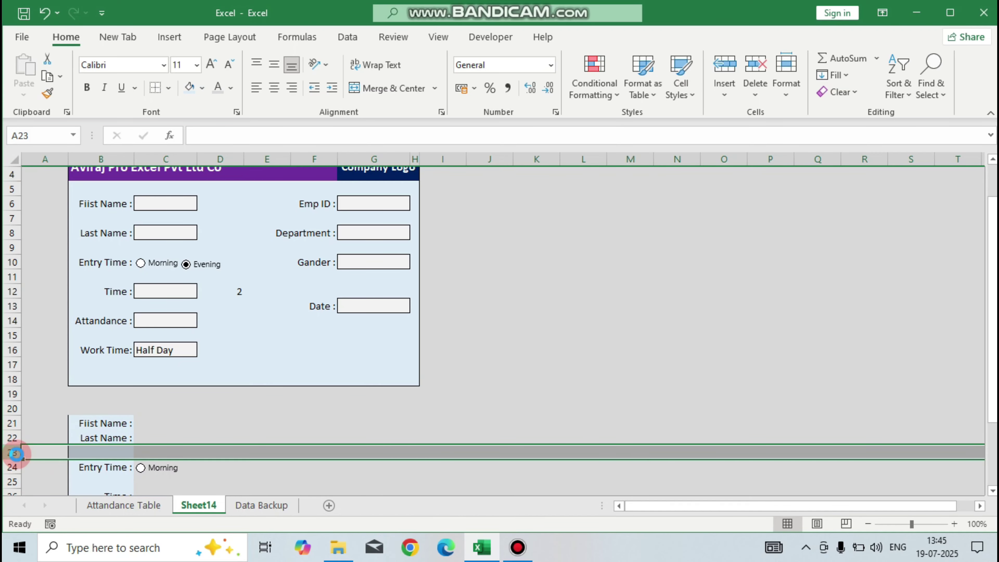
pyautogui.hotkey('ctrl', '-')
pyautogui.click(14, 467)
pyautogui.hotkey('ctrl', '-')
pyautogui.scroll(-1, 14, 467)
pyautogui.click(14, 438)
pyautogui.hotkey('ctrl', '-')
pyautogui.click(14, 452)
pyautogui.hotkey('ctrl', '-')
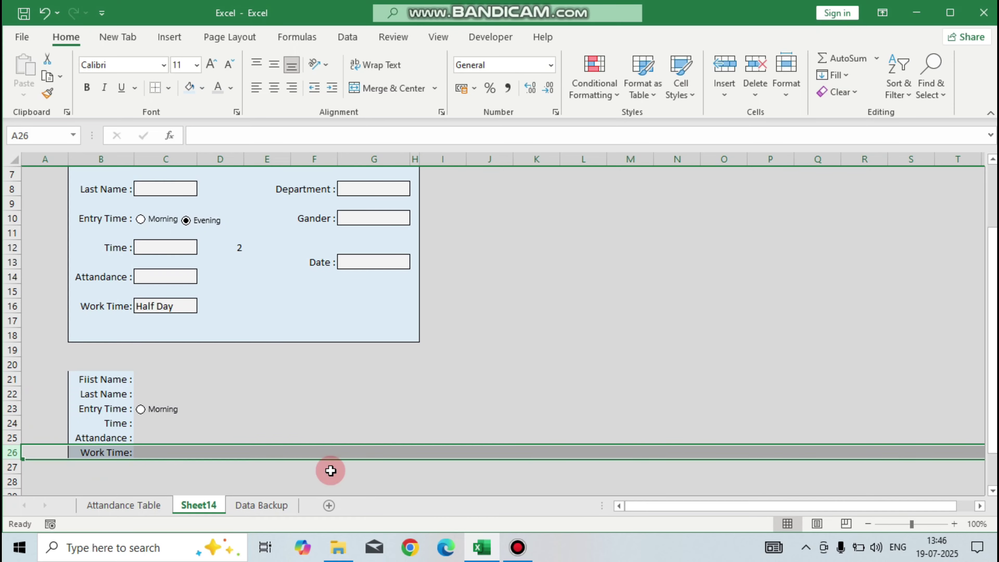
# Step: Delete the duplicated Morning option button beside the copied labels and fill B21:B26 with the sheet's gray background colour
pyautogui.rightClick(161, 409)
pyautogui.press('Delete')
pyautogui.click(222, 480)
pyautogui.moveTo(91, 382); pyautogui.dragTo(98, 447)
pyautogui.click(202, 87)
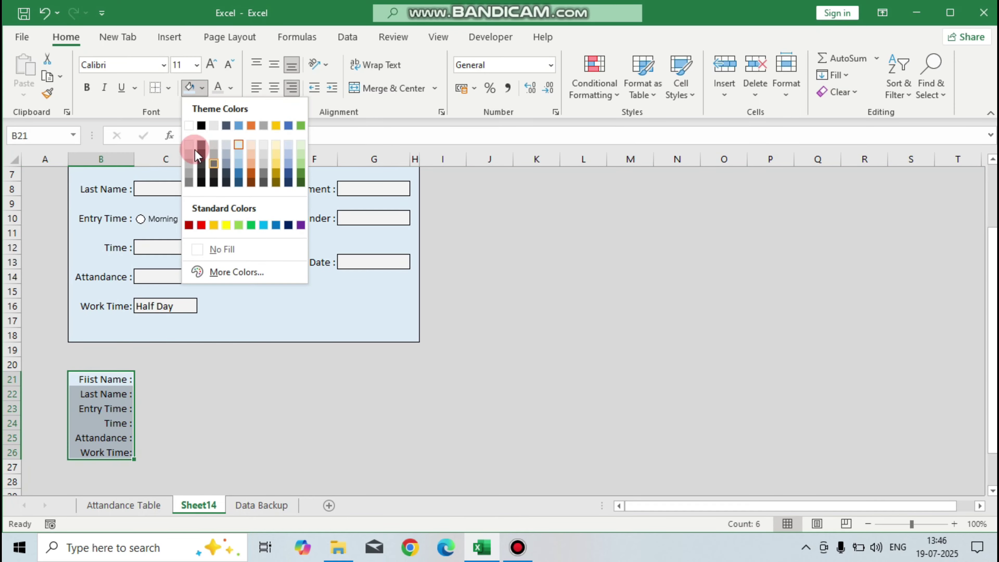
pyautogui.click(195, 152)
pyautogui.click(267, 452)
pyautogui.click(158, 379)
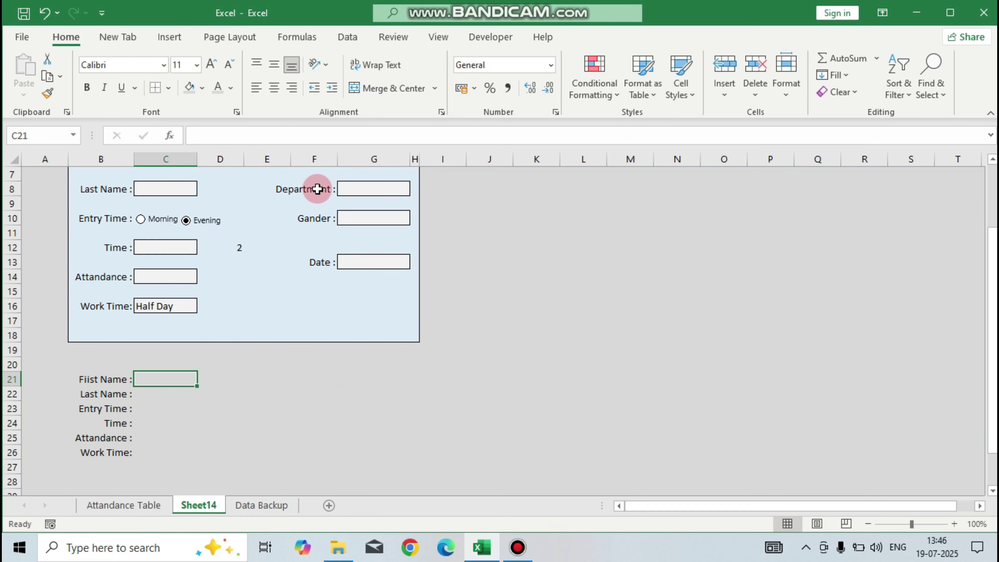
# Step: Copy the form labels Emp ID through Date in F6:F13 and paste them below the label list starting at B27
pyautogui.scroll(1, 318, 189)
pyautogui.moveTo(314, 205); pyautogui.dragTo(327, 305)
pyautogui.hotkey('ctrl', 'c')
pyautogui.scroll(-2, 327, 305)
pyautogui.click(89, 419)
pyautogui.hotkey('ctrl', 'v')
# Step: Delete the blank rows around the copied Gander label and left-align the whole label list B21:B30
pyautogui.click(8, 437)
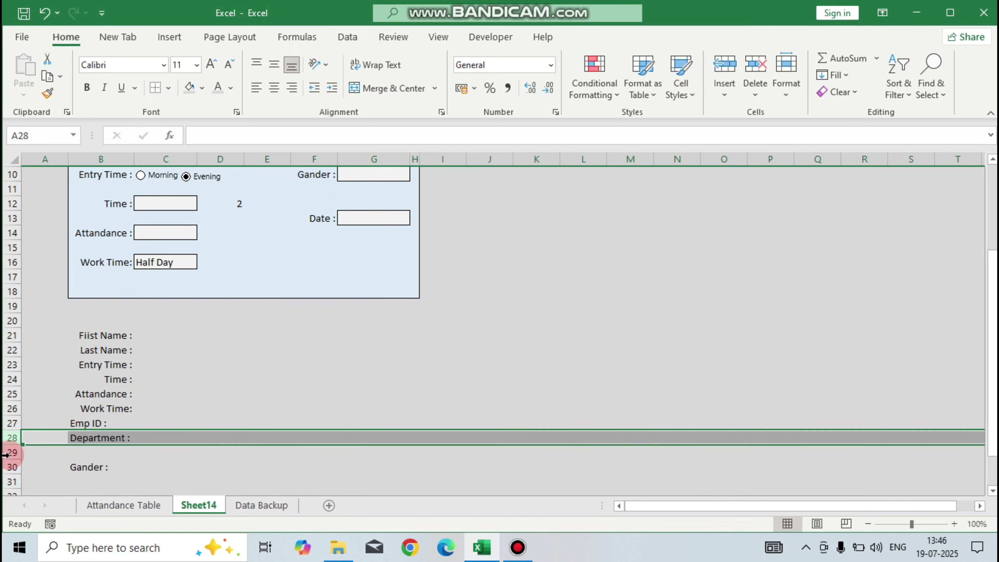
pyautogui.click(7, 455)
pyautogui.hotkey('ctrl', '-')
pyautogui.click(9, 466)
pyautogui.hotkey('ctrl', '-')
pyautogui.moveTo(105, 335); pyautogui.dragTo(101, 466)
pyautogui.click(256, 88)
# Step: Link C21 to the first name box with +C6 and C22 to the last name box with +C8
pyautogui.click(151, 337)
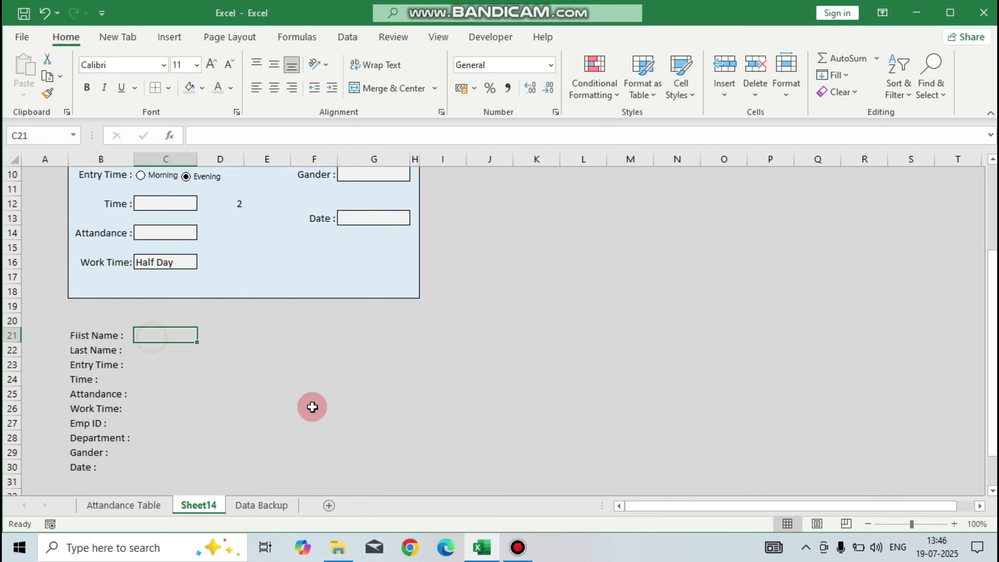
pyautogui.scroll(2, 312, 406)
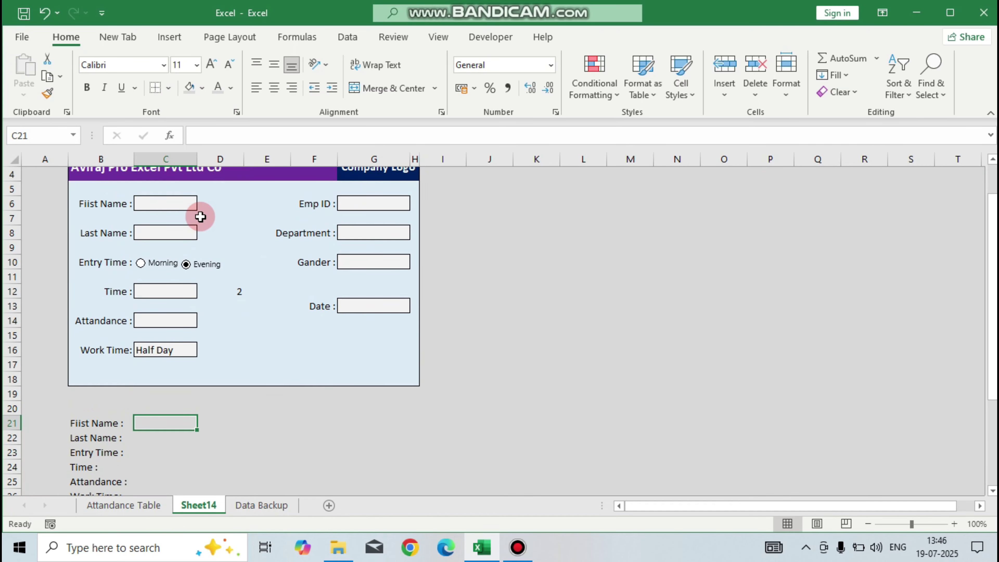
pyautogui.write('+')
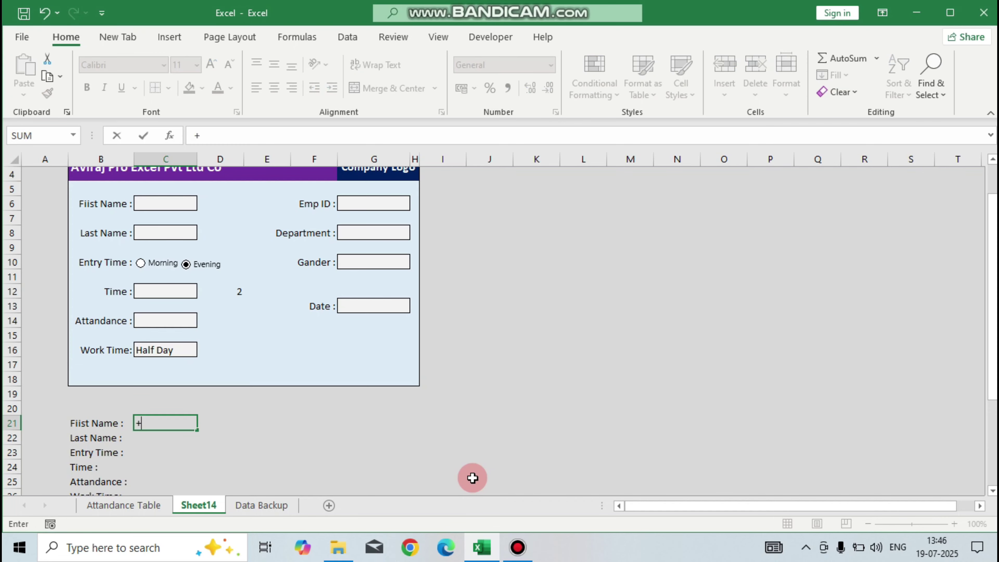
pyautogui.click(185, 205)
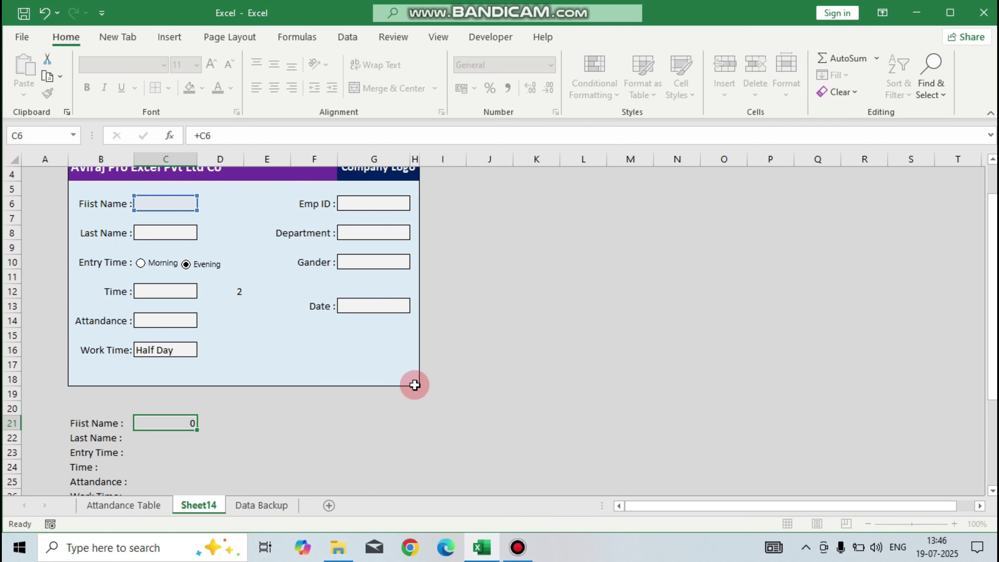
pyautogui.press('Return')
pyautogui.write('+')
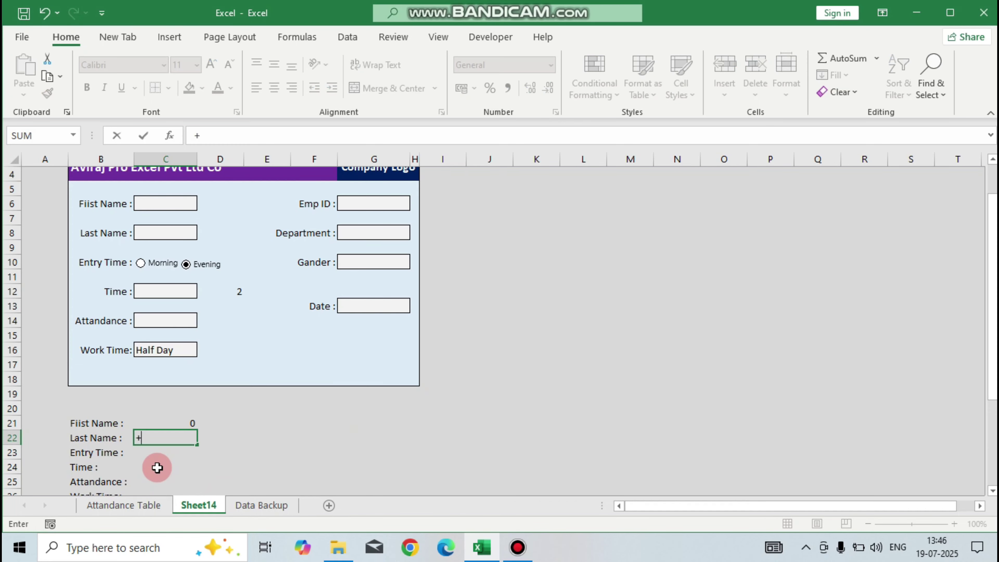
pyautogui.click(162, 231)
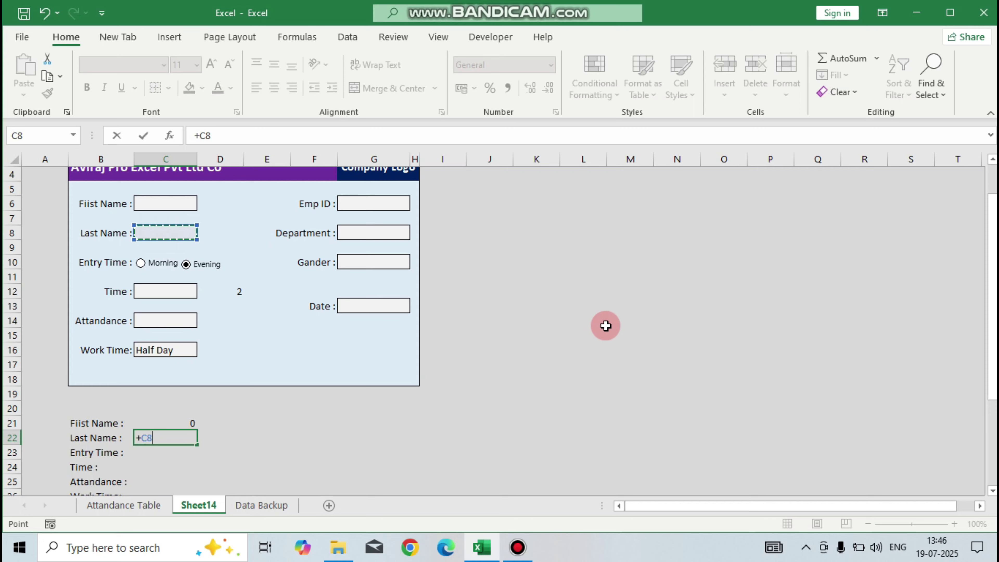
pyautogui.press('Return')
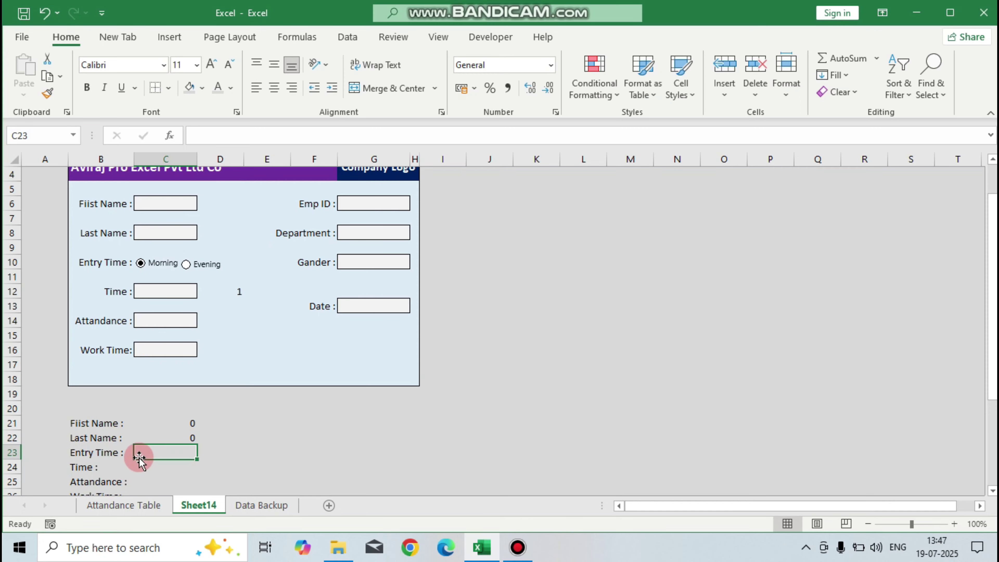
# Step: Enter =IF(D12=1,"Morning","Evening") in C23 for the Entry Time, accepting the correction of the missing quotation mark
pyautogui.write('=i')
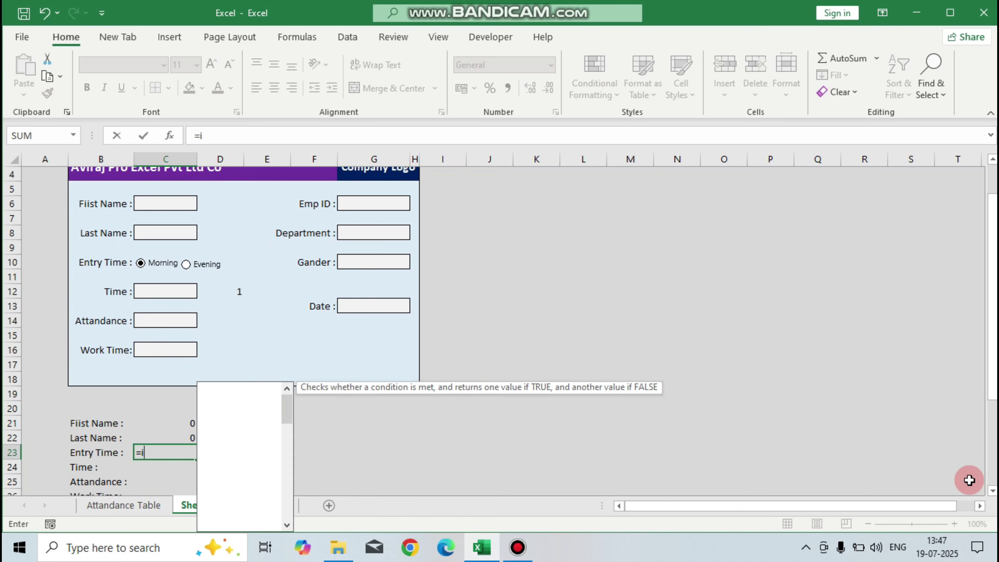
pyautogui.press('Tab')
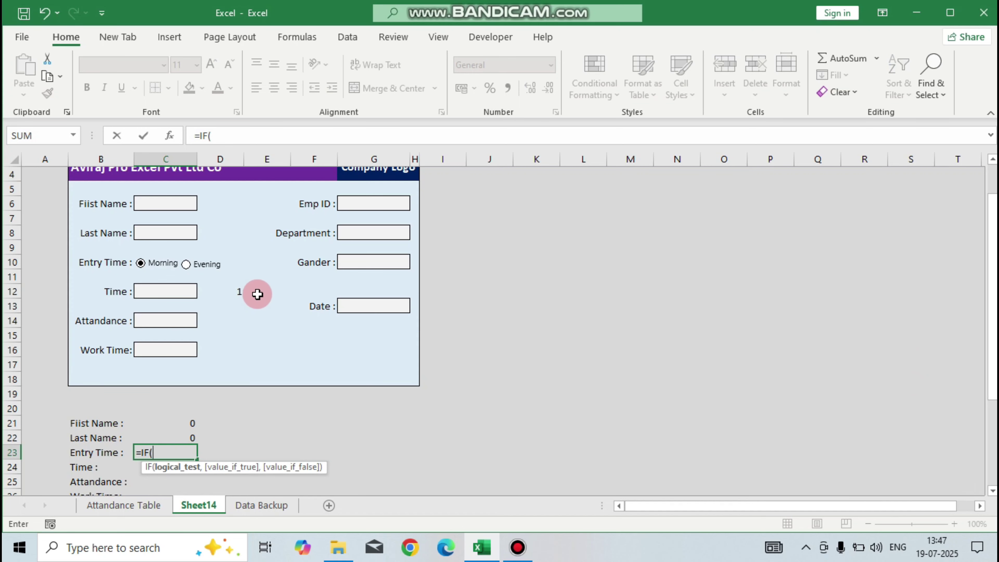
pyautogui.click(240, 292)
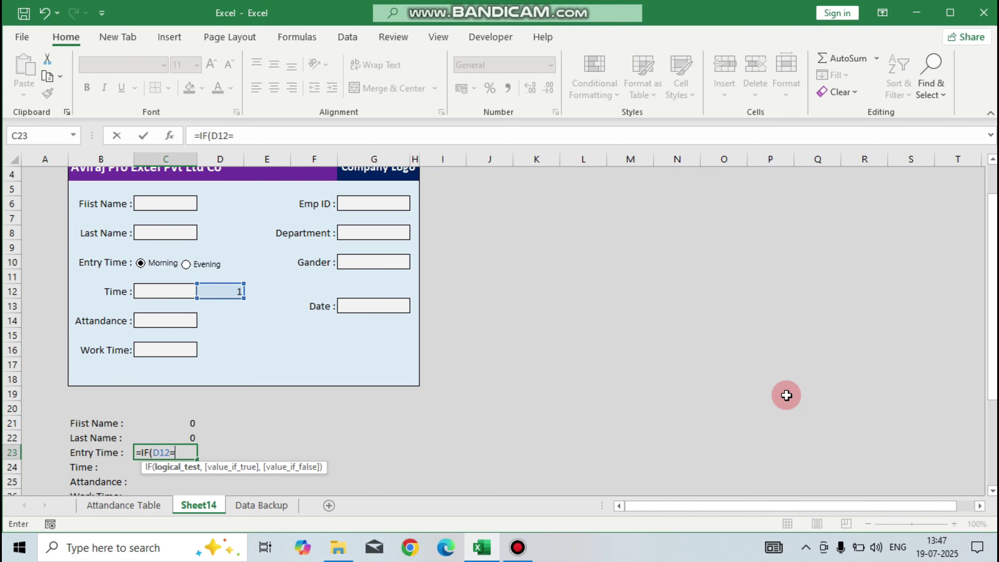
pyautogui.write('=1,M')
pyautogui.press('BackSpace')
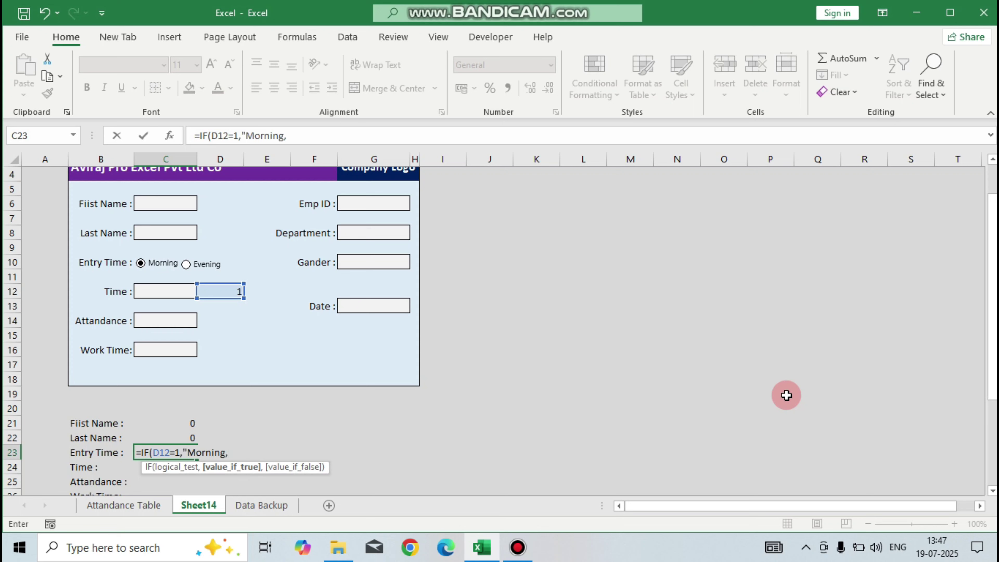
pyautogui.write('"Morning,"Evening')
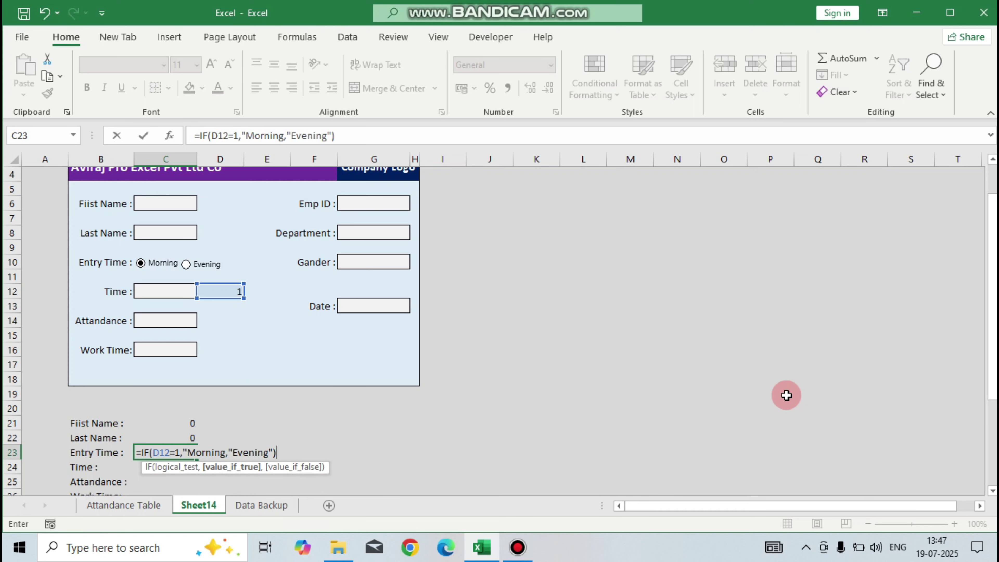
pyautogui.press('Return')
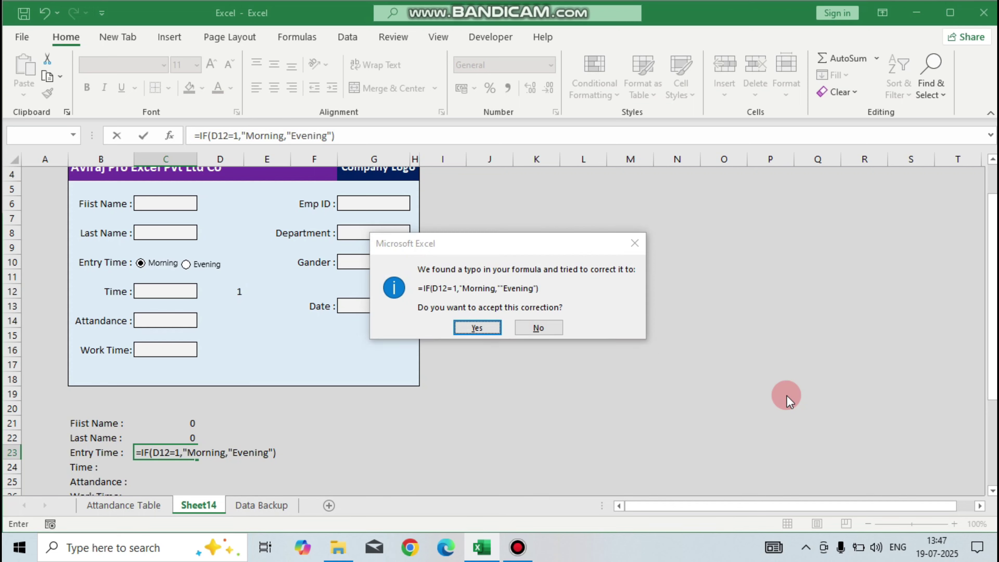
pyautogui.press('Return')
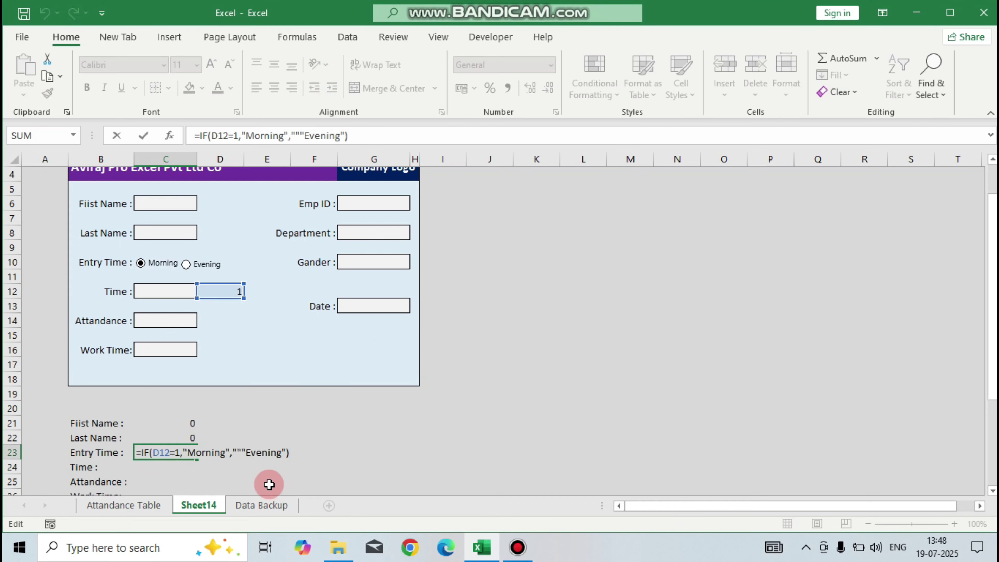
pyautogui.click(243, 451)
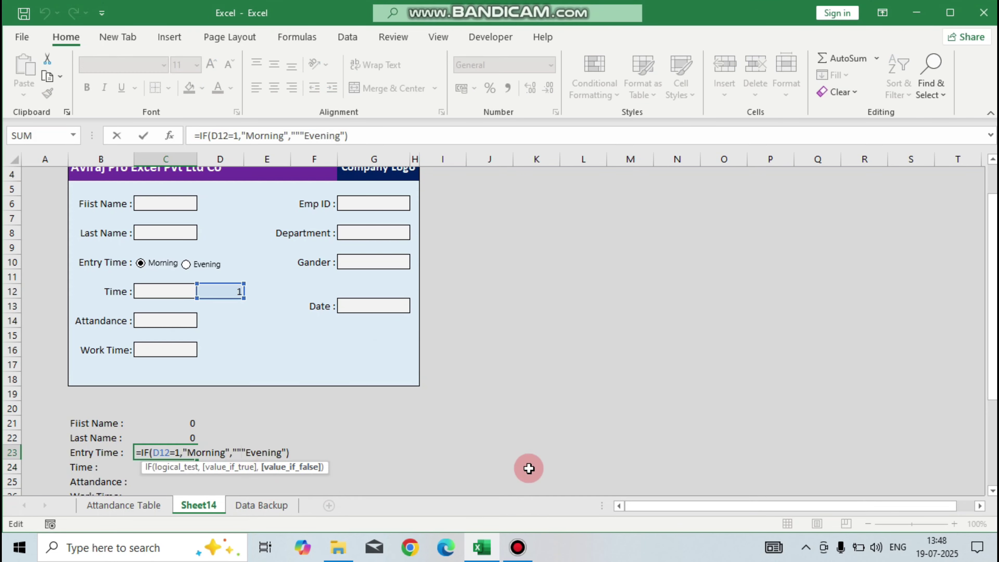
pyautogui.press('Return')
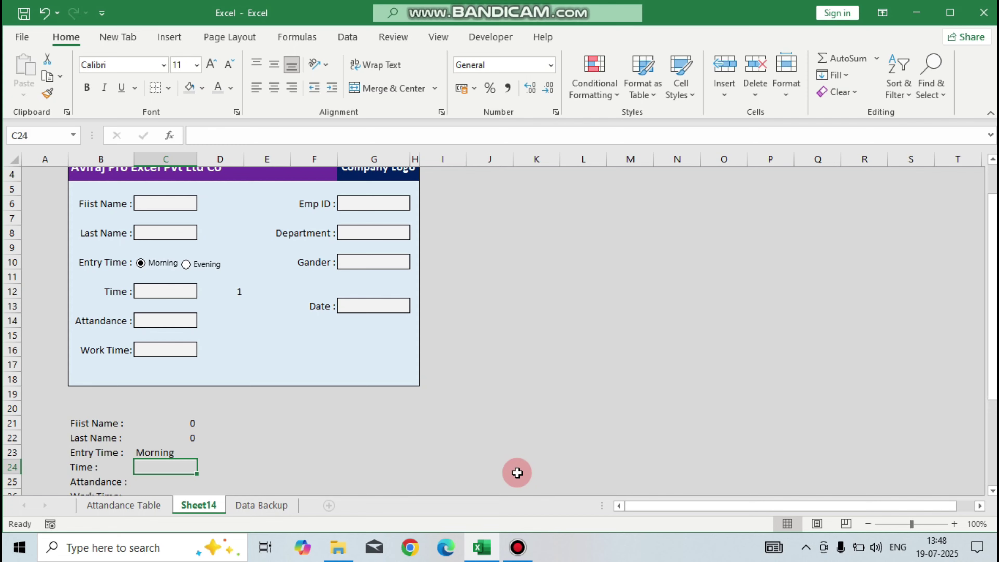
pyautogui.click(143, 452)
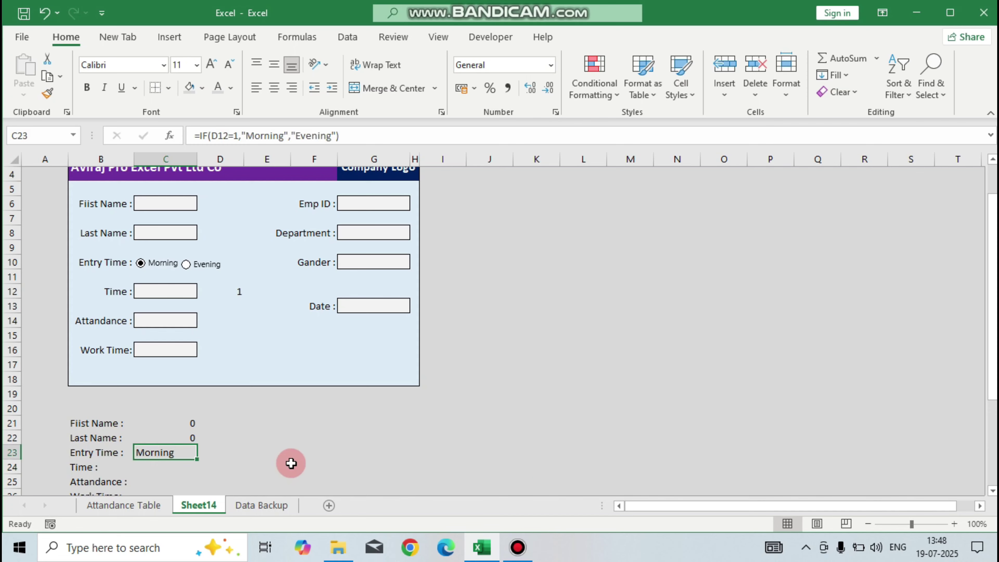
# Step: Test the Entry Time formula by choosing the Evening option on the form
pyautogui.scroll(-2, 291, 463)
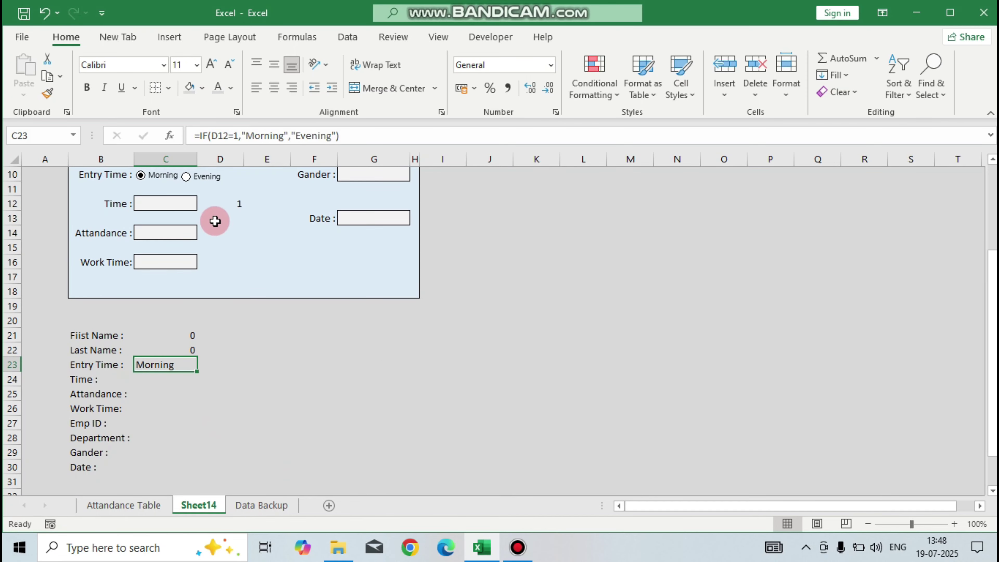
pyautogui.click(232, 202)
pyautogui.scroll(1, 234, 254)
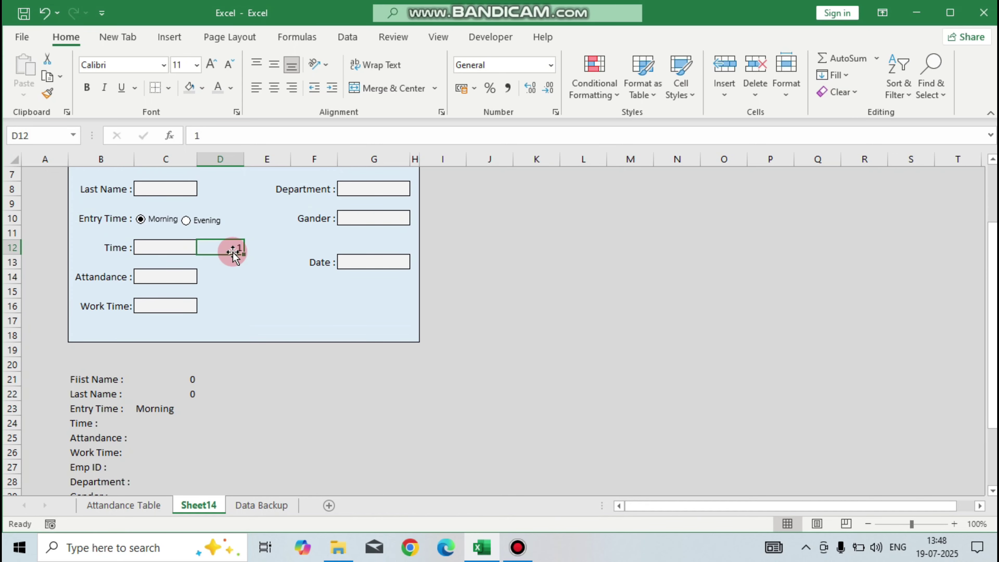
pyautogui.click(205, 227)
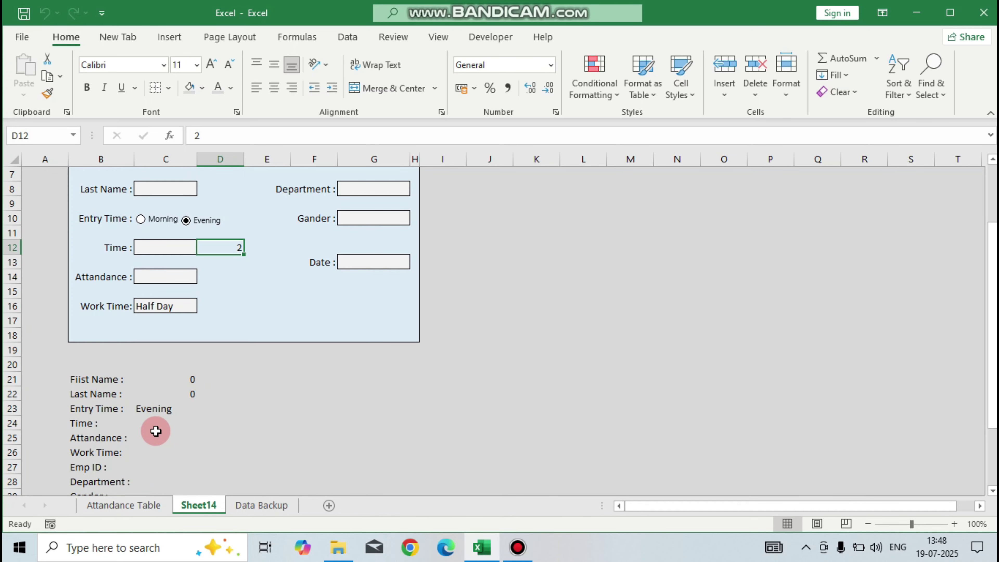
# Step: Link C24, C25 and C26 to the form's Time, Attandance and Work Time boxes C12, C14 and C16
pyautogui.click(125, 424)
pyautogui.click(163, 433)
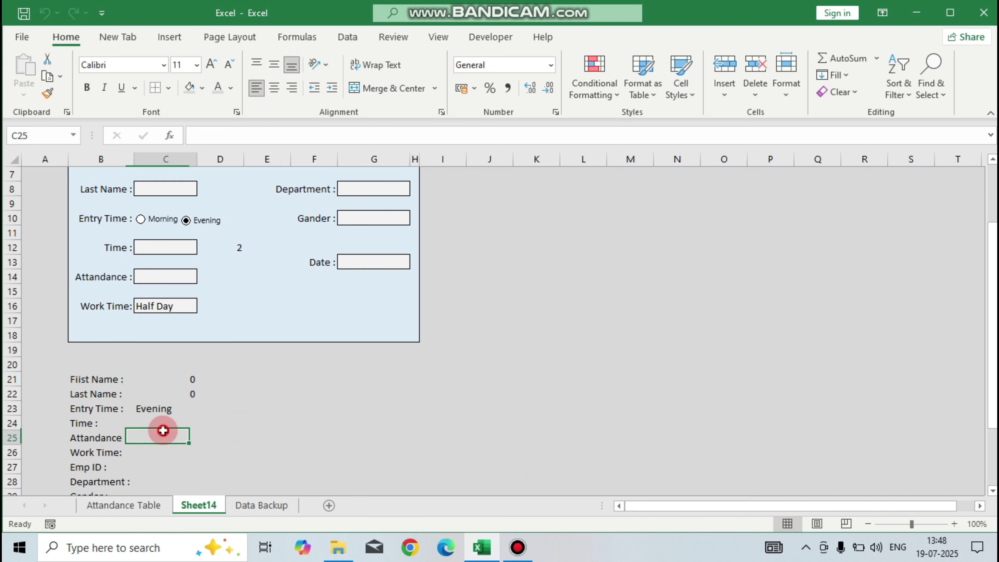
pyautogui.write('+')
pyautogui.press('Escape')
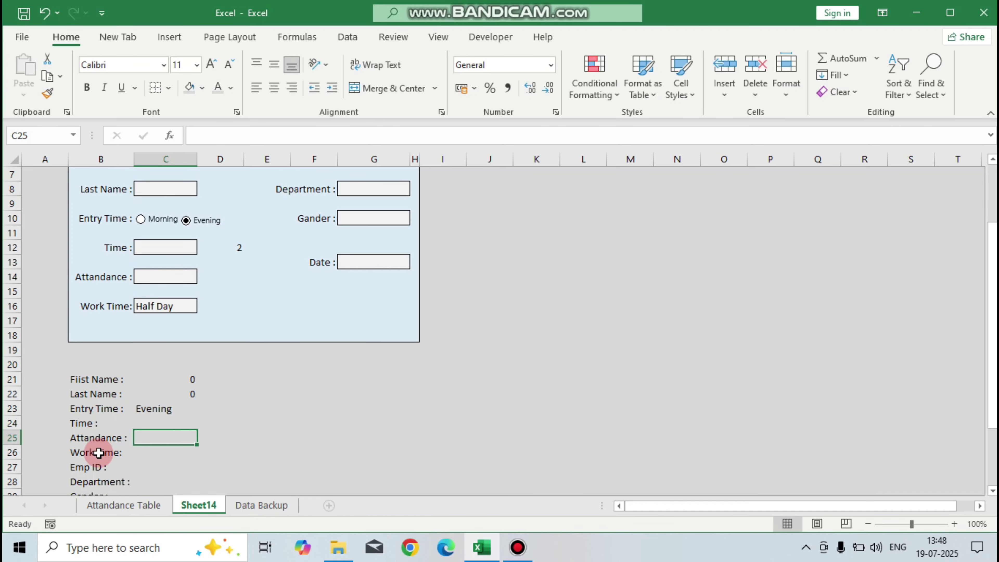
pyautogui.write('+')
pyautogui.click(155, 280)
pyautogui.press('Return')
pyautogui.write('+')
pyautogui.click(165, 306)
pyautogui.press('Return')
# Step: Link C27 to the form's Emp ID box G6 and C28 to the Department box G8
pyautogui.write('+')
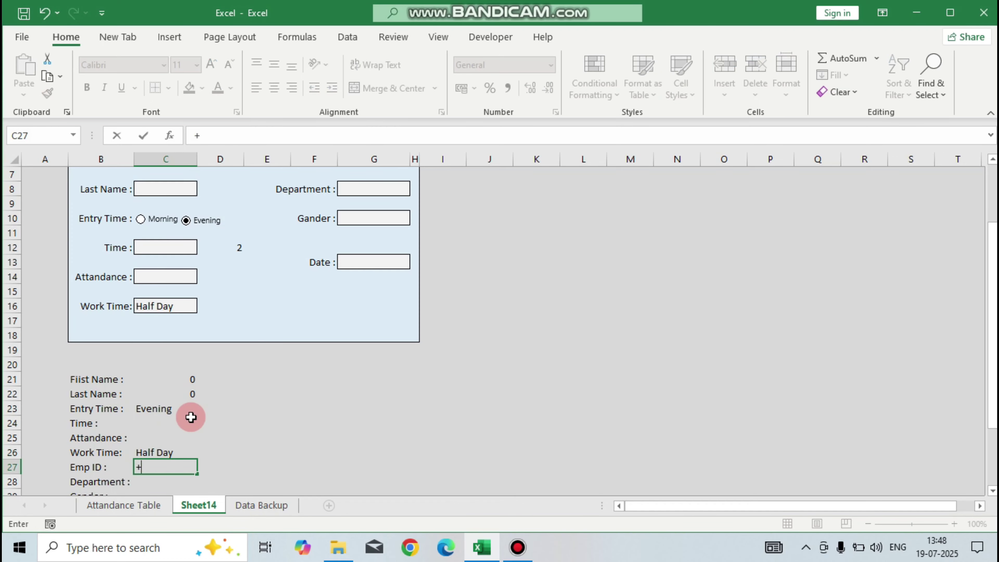
pyautogui.scroll(2, 190, 417)
pyautogui.click(374, 247)
pyautogui.press('Return')
pyautogui.write('+')
pyautogui.click(366, 188)
pyautogui.press('Return')
# Step: Link C29 to the form's Gander box G10 and C30 to the Date box G13
pyautogui.write('+')
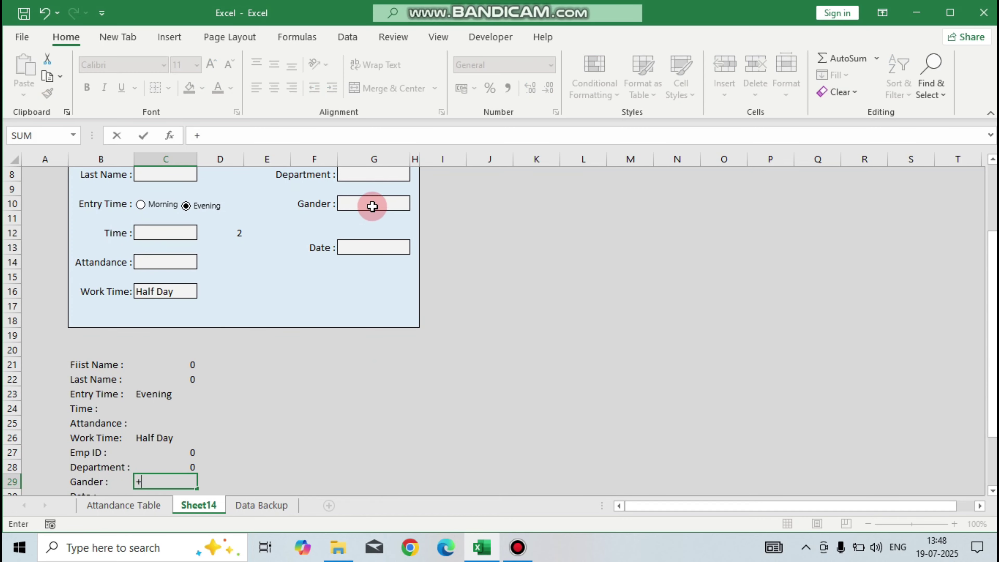
pyautogui.click(370, 205)
pyautogui.press('Return')
pyautogui.write('+')
pyautogui.click(373, 232)
pyautogui.press('Return')
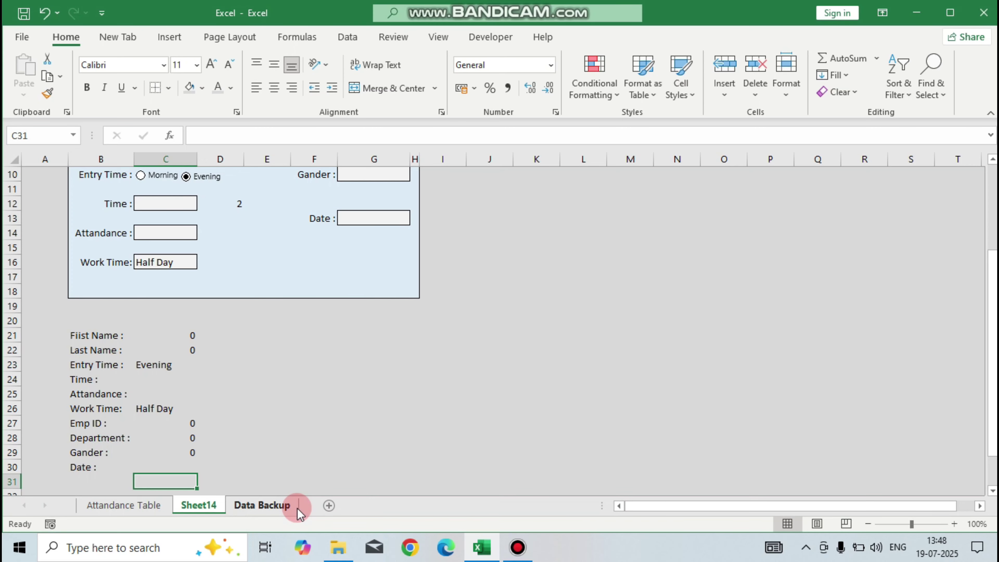
# Step: Add a new worksheet before Data Backup and rename it Data
pyautogui.click(329, 505)
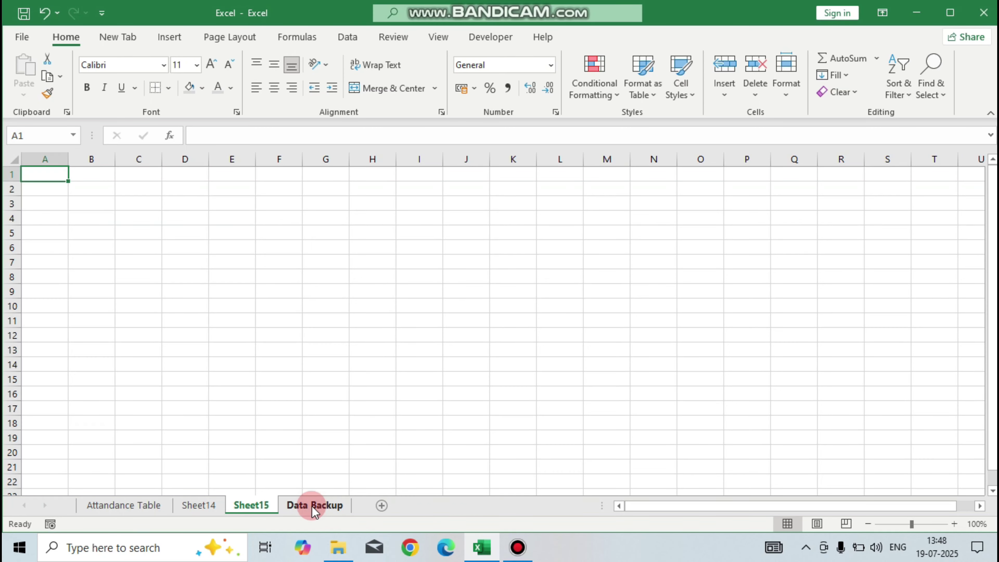
pyautogui.doubleClick(242, 505)
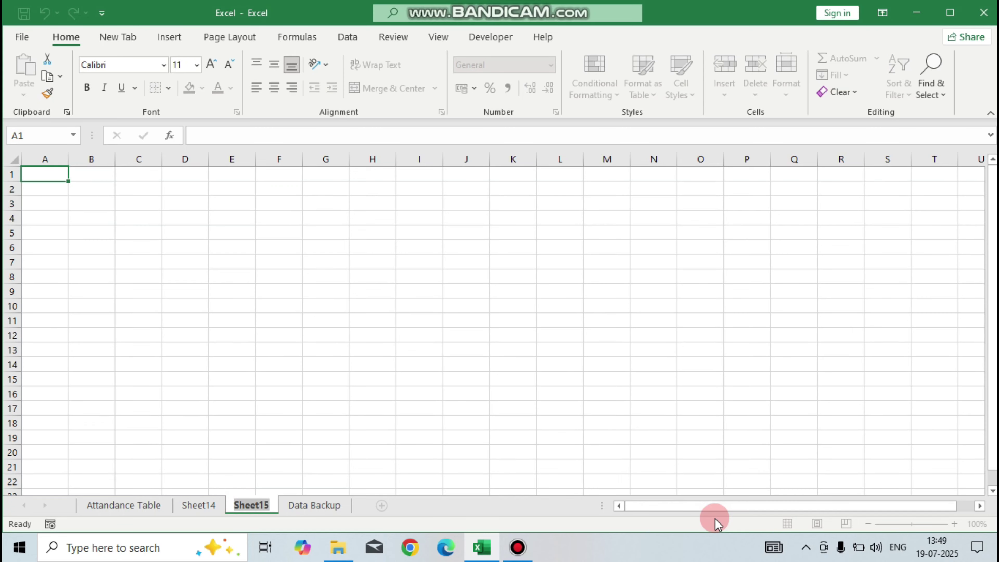
pyautogui.write('Data')
pyautogui.press('Return')
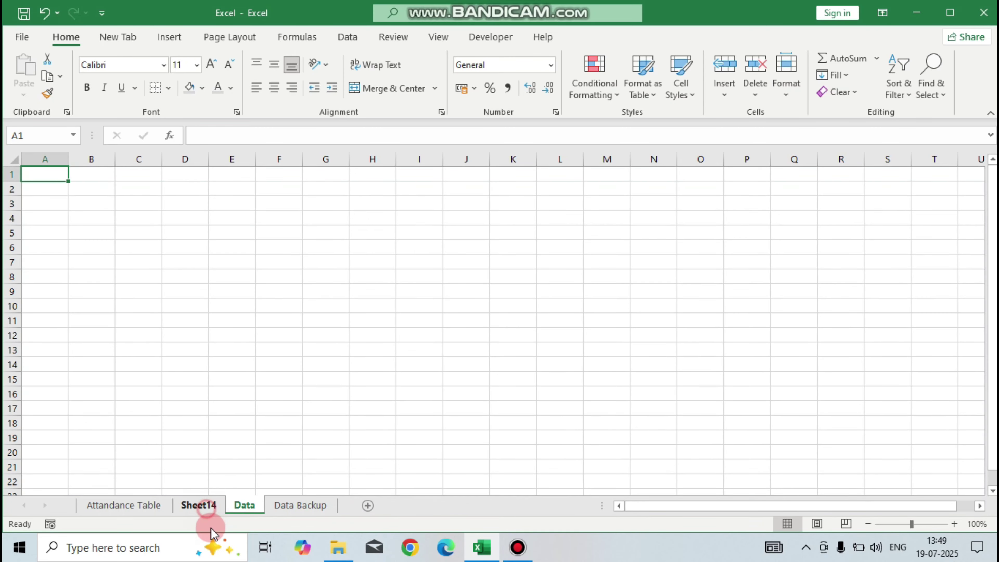
# Step: Copy the field labels B21:B30 from Sheet14 and paste them transposed as a header row starting at B2 of the Data sheet
pyautogui.click(201, 507)
pyautogui.scroll(3, 273, 365)
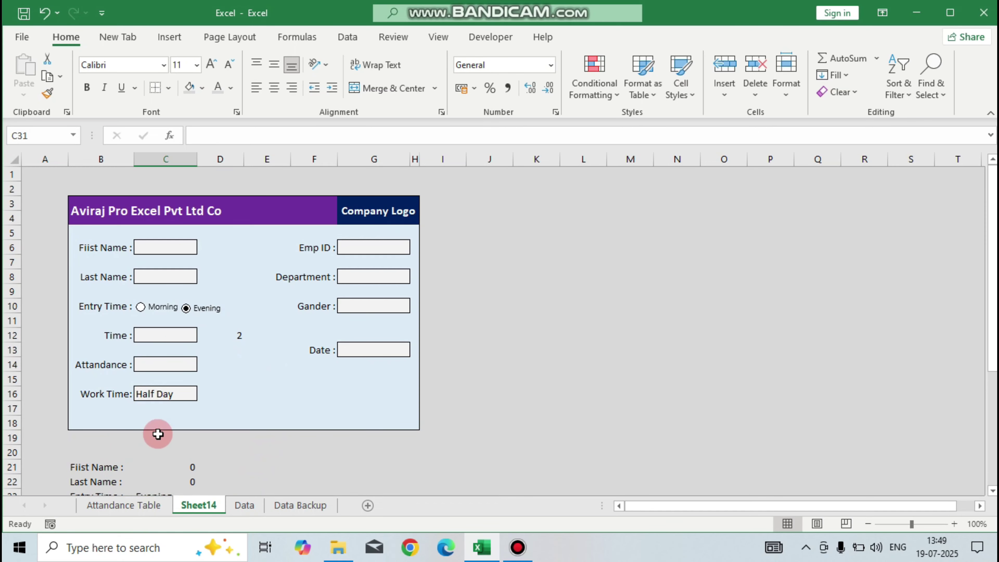
pyautogui.scroll(-3, 198, 385)
pyautogui.moveTo(89, 338); pyautogui.dragTo(96, 467)
pyautogui.scroll(-2, 220, 439)
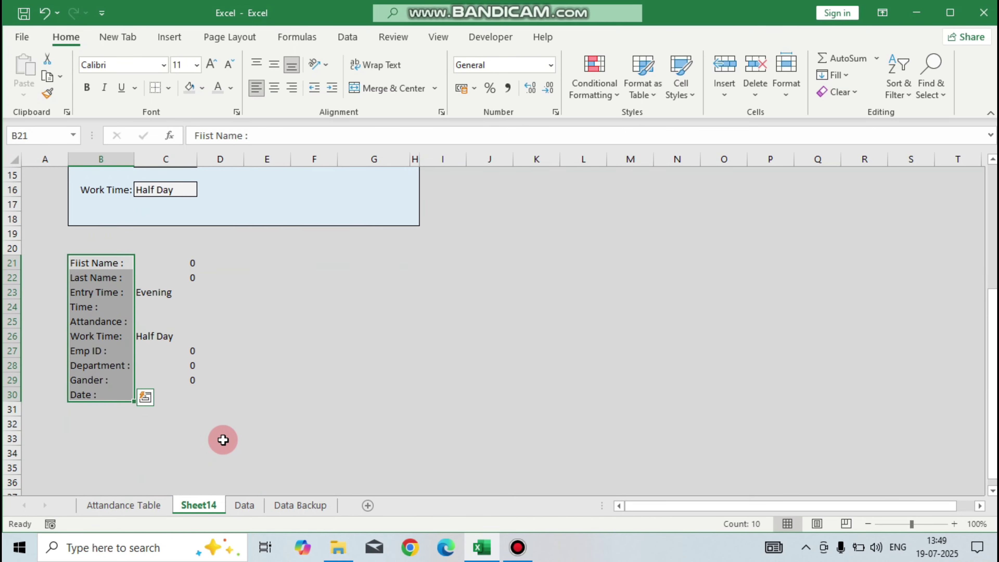
pyautogui.hotkey('ctrl', 'c')
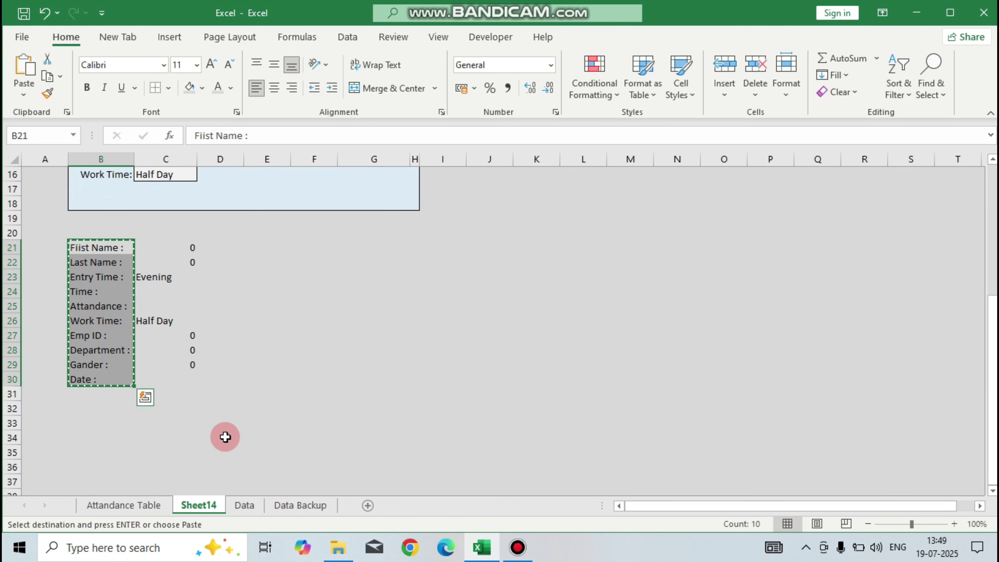
pyautogui.click(244, 505)
pyautogui.click(83, 187)
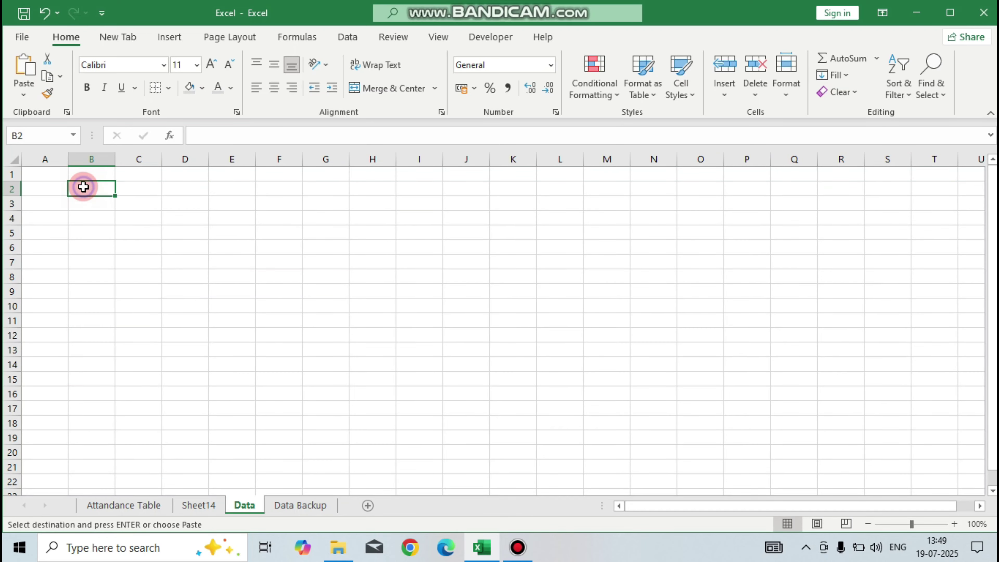
pyautogui.rightClick(83, 187)
pyautogui.click(185, 217)
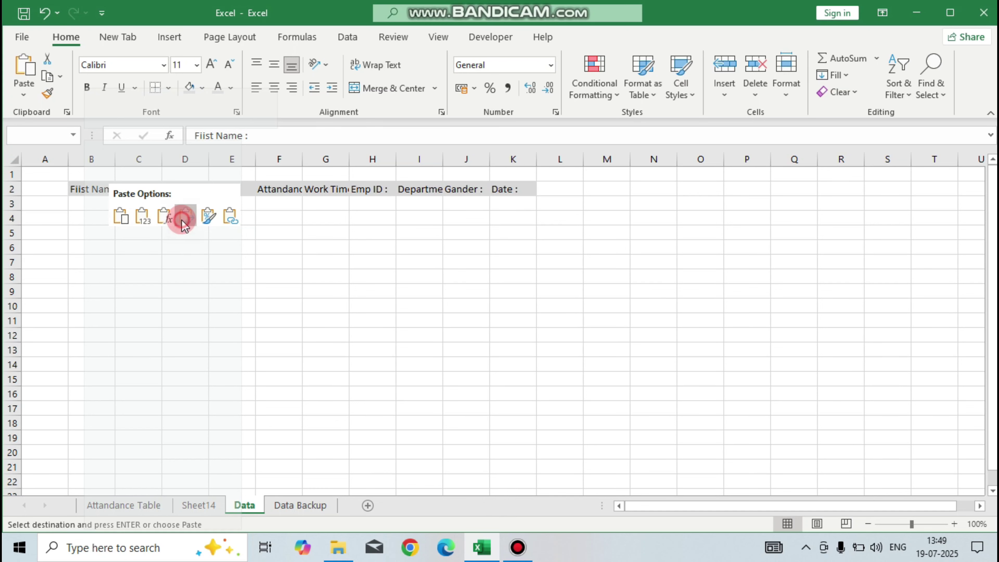
# Step: Widen the Data sheet's columns under the header row so that every field label fits
pyautogui.moveTo(115, 158); pyautogui.dragTo(270, 158)
pyautogui.moveTo(316, 157); pyautogui.dragTo(331, 158)
pyautogui.moveTo(378, 158); pyautogui.dragTo(394, 159)
pyautogui.moveTo(441, 159); pyautogui.dragTo(508, 160)
pyautogui.moveTo(554, 162); pyautogui.dragTo(573, 162)
pyautogui.moveTo(620, 161); pyautogui.dragTo(686, 161)
# Step: Give the header row B2:K2 a black fill with white text
pyautogui.click(201, 88)
pyautogui.click(201, 224)
pyautogui.click(231, 88)
pyautogui.click(217, 148)
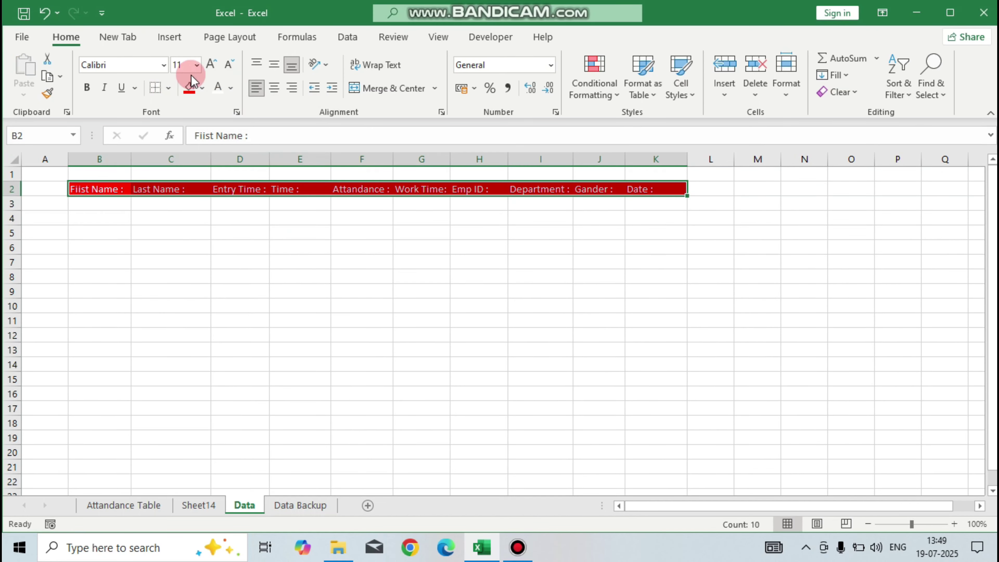
pyautogui.click(202, 88)
pyautogui.click(201, 125)
pyautogui.click(100, 203)
# Step: Check the form on Sheet14, then enter a sample employee ID in H3 of the Data sheet
pyautogui.click(192, 507)
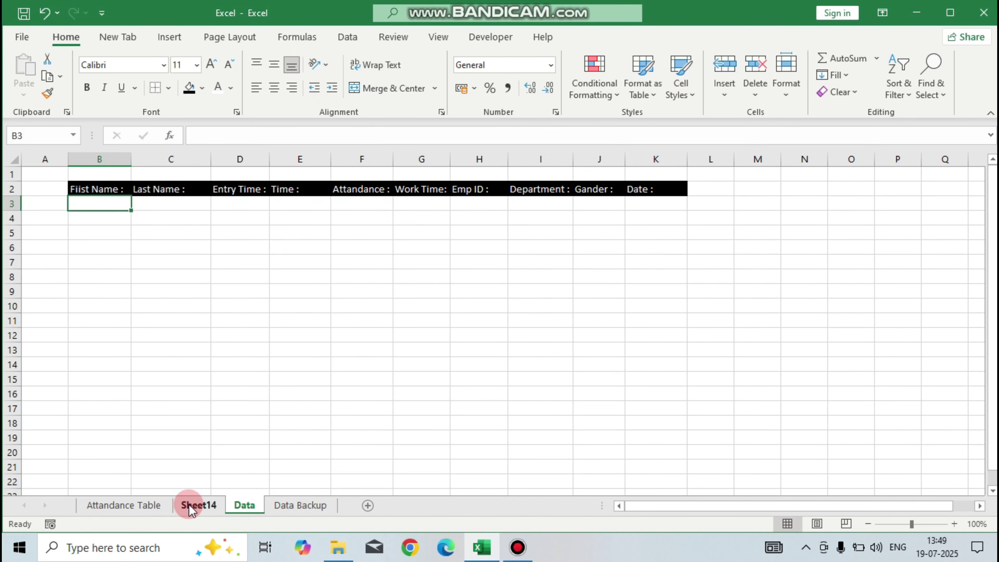
pyautogui.scroll(5, 279, 305)
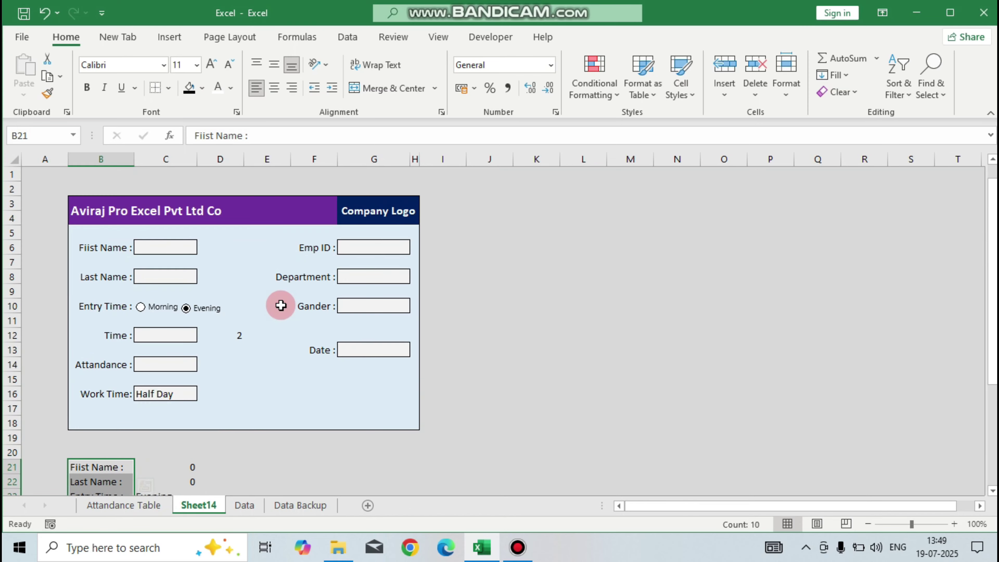
pyautogui.click(246, 507)
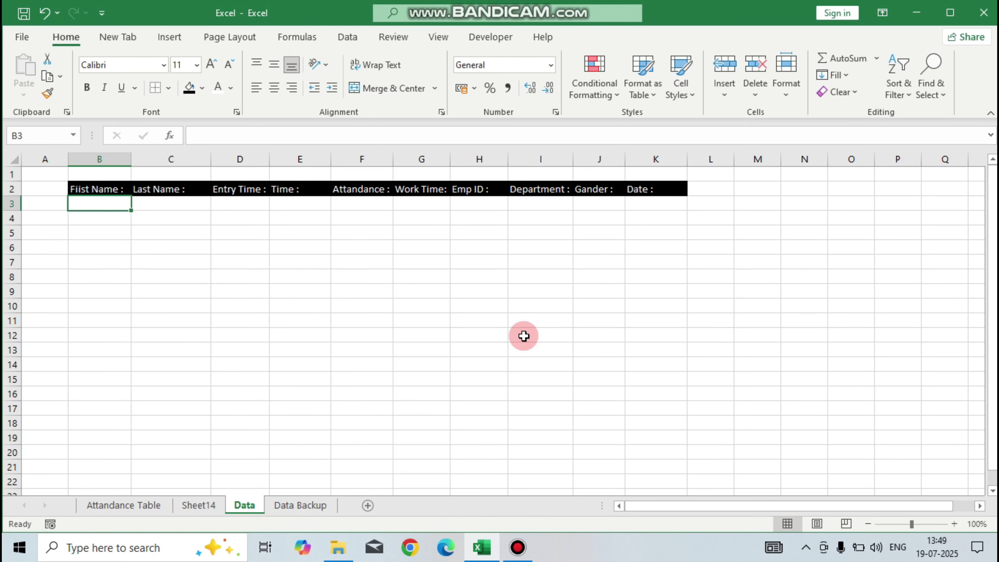
pyautogui.click(497, 205)
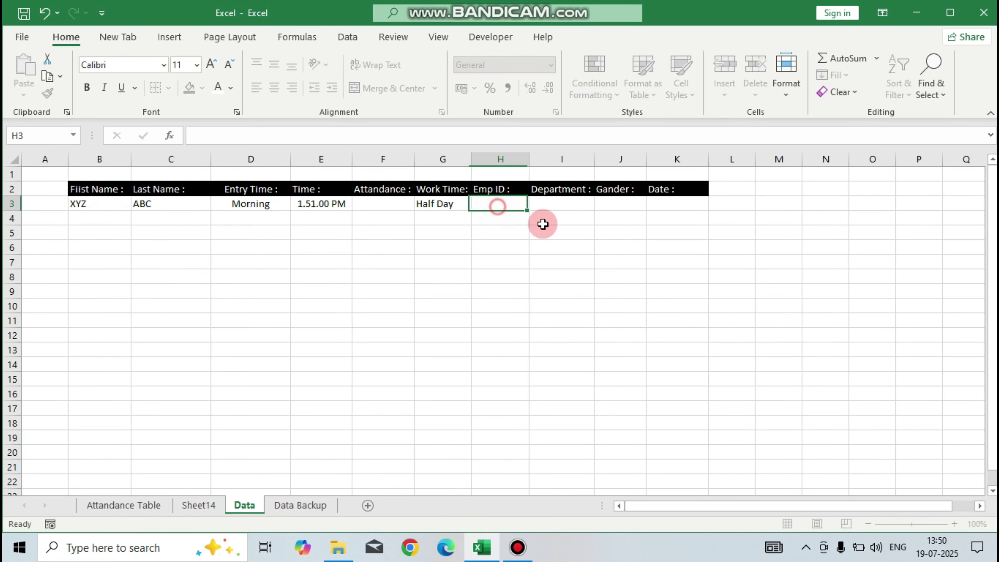
pyautogui.write('1')
pyautogui.press('Tab')
pyautogui.press('Left')
pyautogui.write('100')
pyautogui.press('Tab')
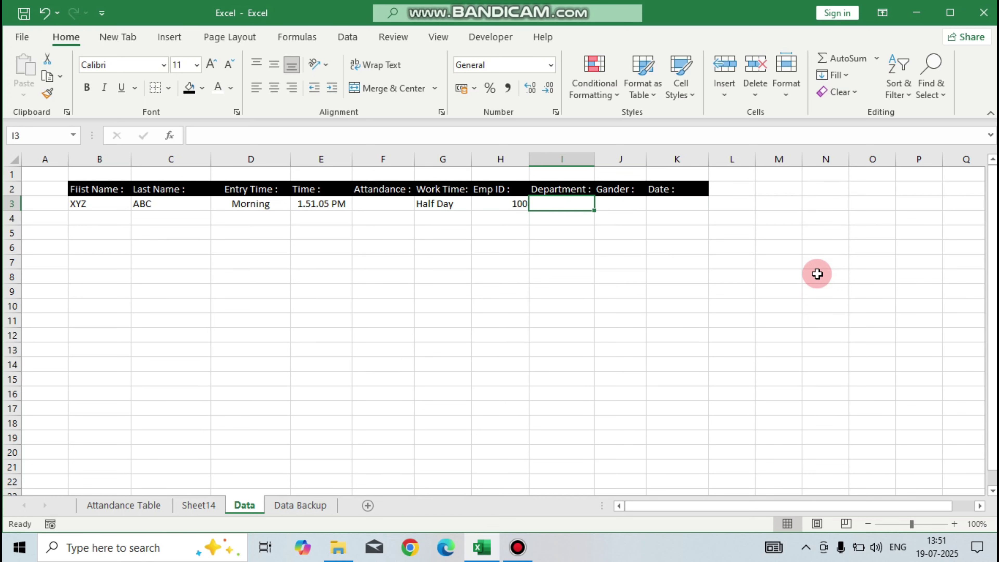
# Step: Complete the sample record in row 3 with Department Account, Gander Male and the date formula =TODAY()
pyautogui.write('Account')
pyautogui.press('Tab')
pyautogui.write('Male')
pyautogui.press('Tab')
pyautogui.write('=TODAY()')
pyautogui.hotkey('ctrl', 'Return')
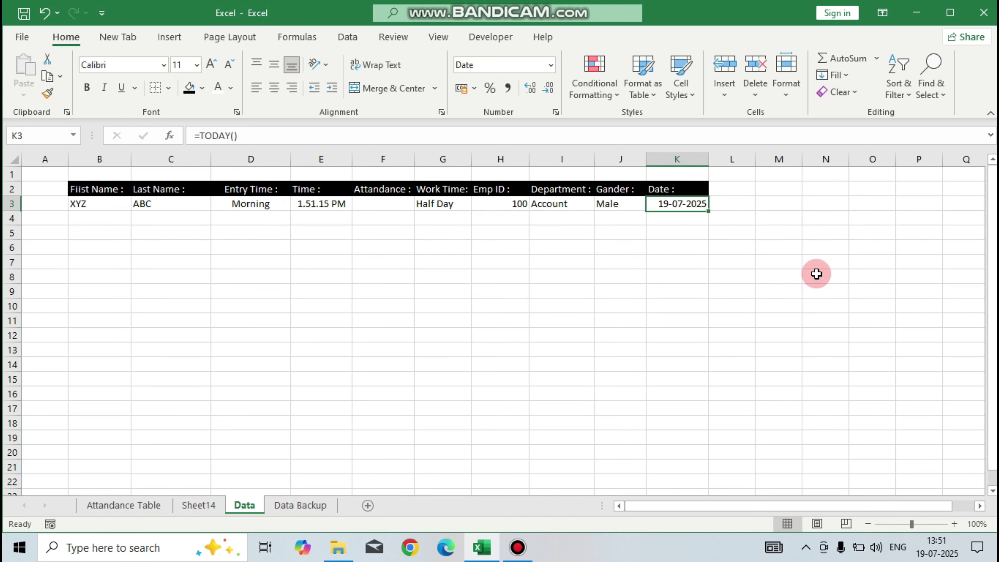
pyautogui.press('Up')
pyautogui.hotkey('ctrl', 'Left')
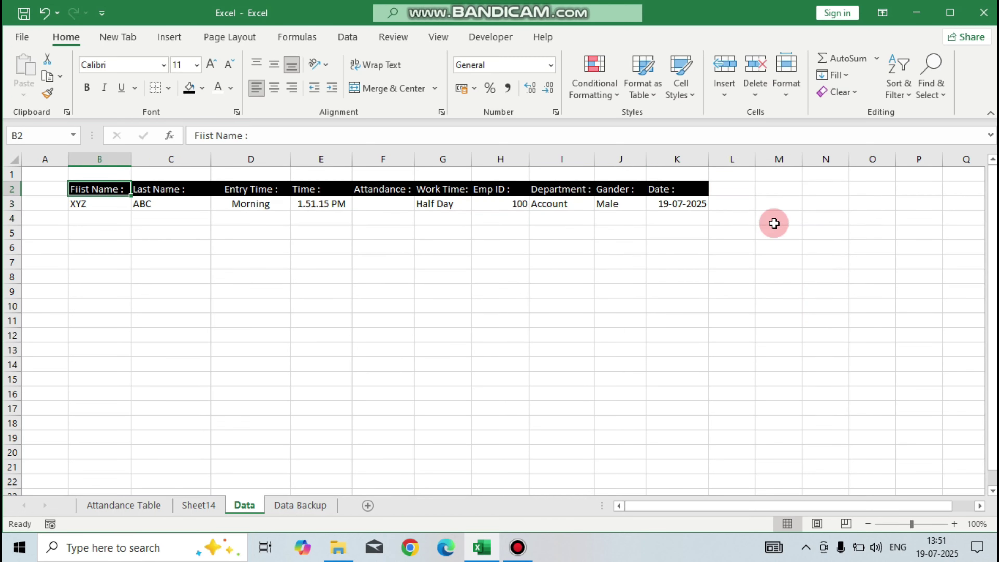
pyautogui.click(200, 503)
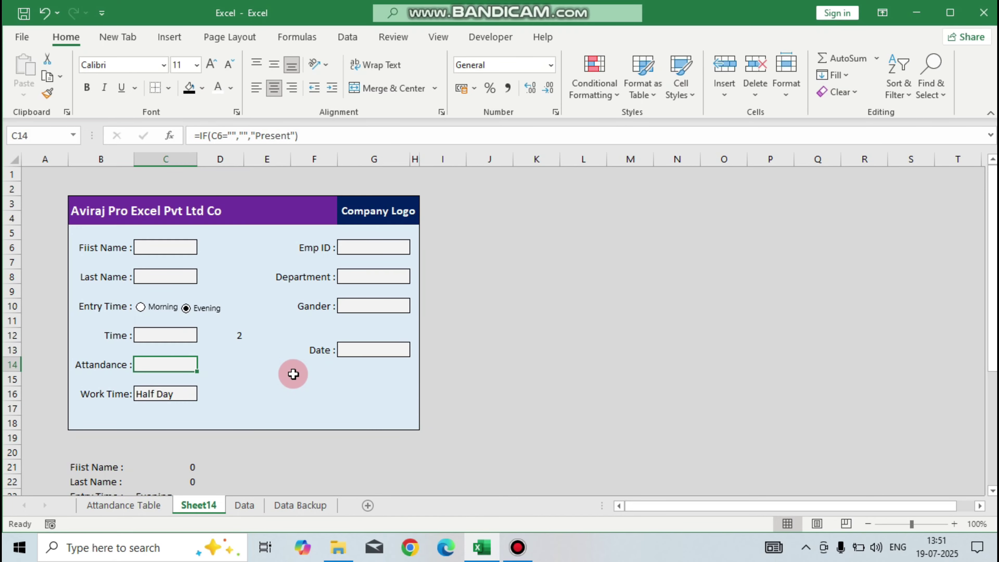
pyautogui.click(172, 247)
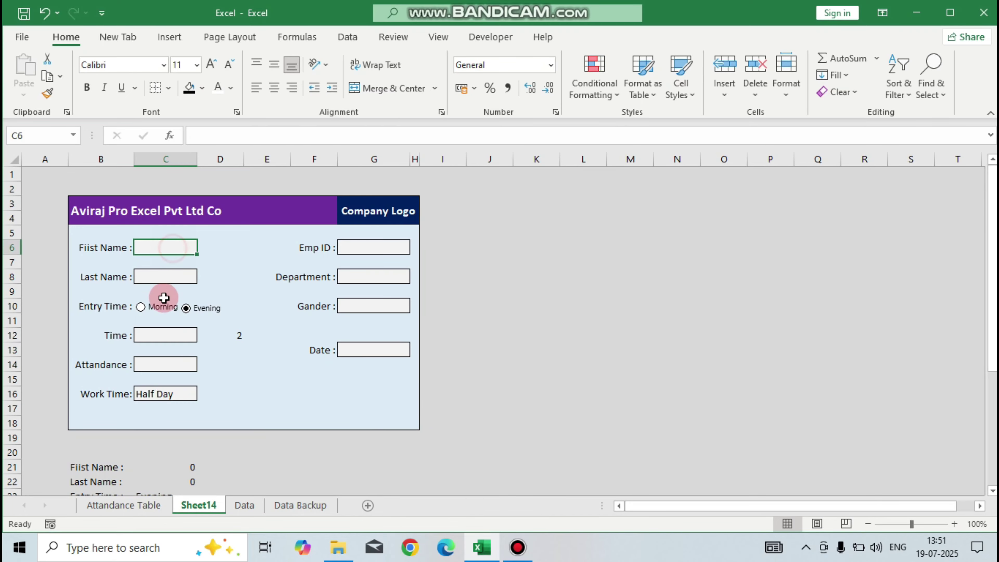
pyautogui.click(165, 339)
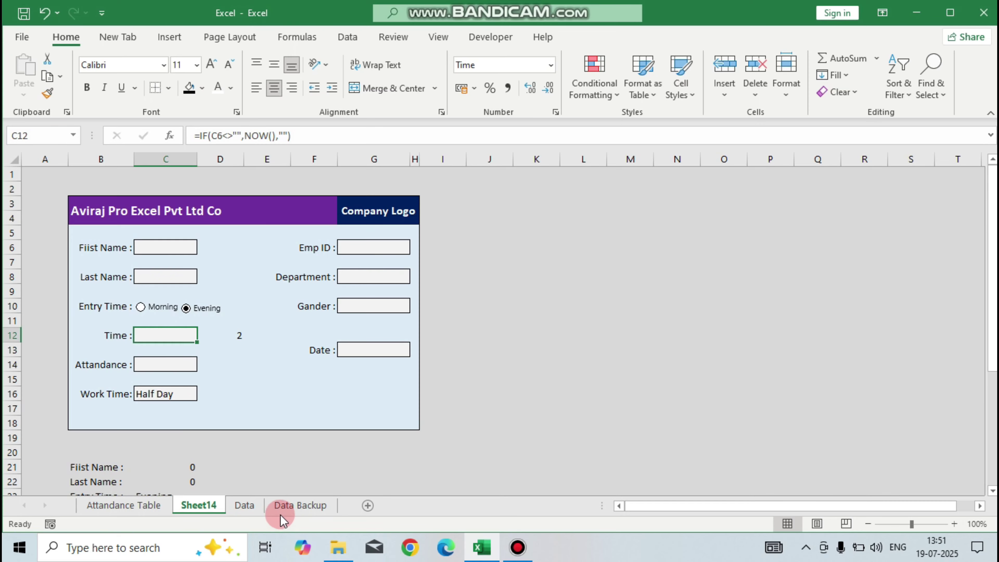
pyautogui.click(252, 506)
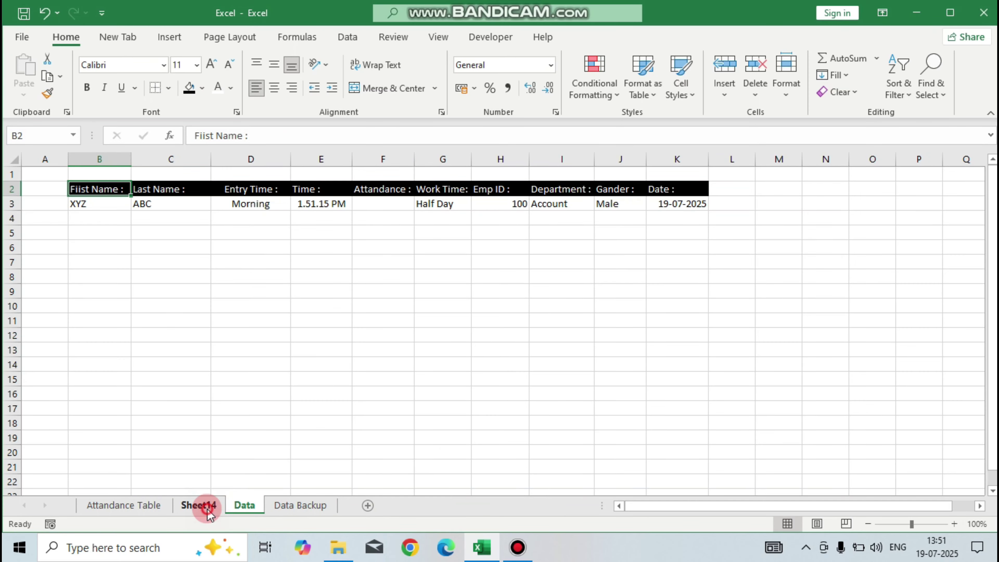
# Step: Fill the Sheet14 form with first name abcs and last name xyz, and choose the Morning entry time
pyautogui.click(199, 505)
pyautogui.click(169, 250)
pyautogui.click(766, 317)
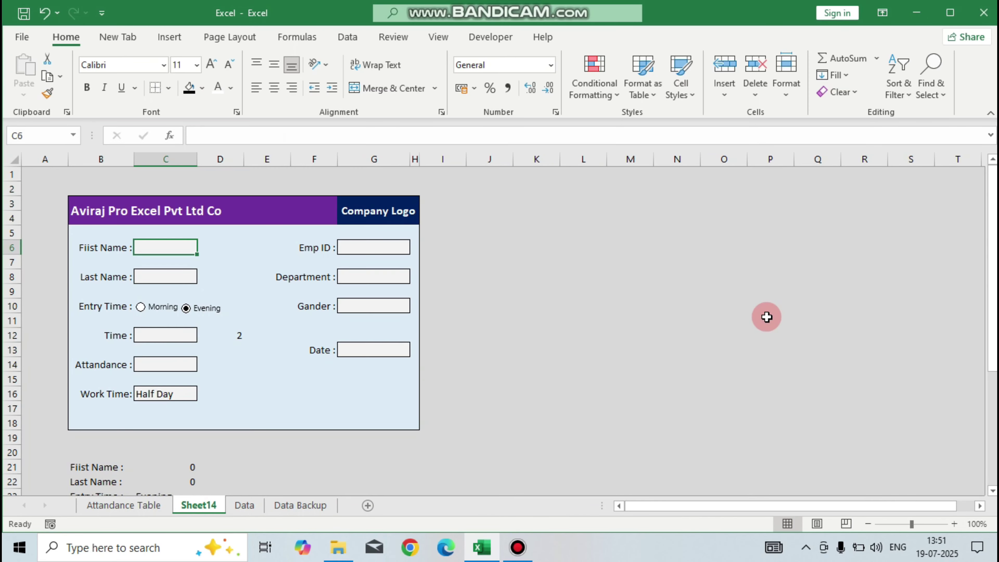
pyautogui.write('abcs')
pyautogui.press('Return')
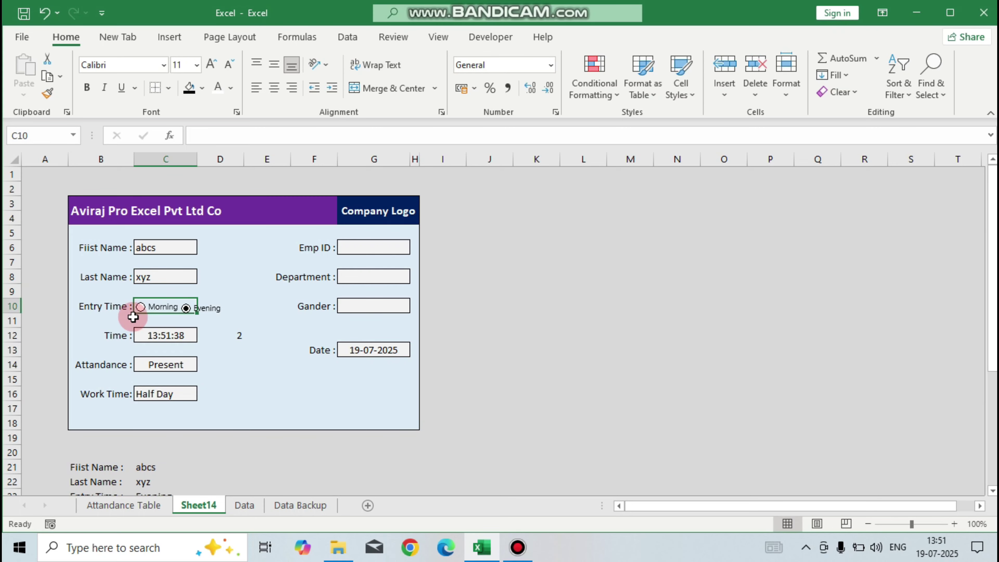
pyautogui.click(140, 307)
# Step: Enter a sample employee ID in the form, set Department to Stock and choose Male for Gander
pyautogui.click(360, 247)
pyautogui.write('111')
pyautogui.press('Return')
pyautogui.write('Stock')
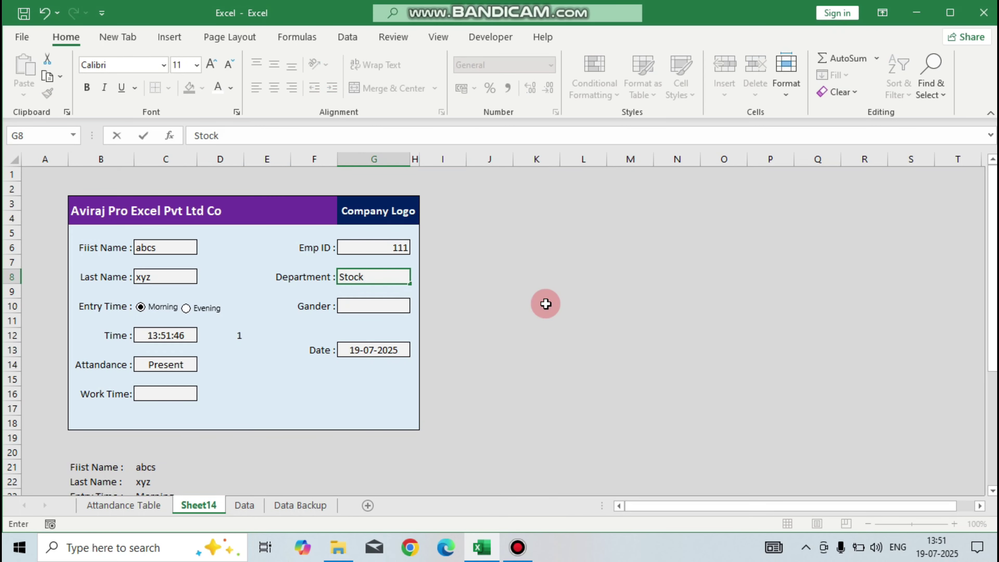
pyautogui.press('Return')
pyautogui.click(416, 305)
pyautogui.click(356, 319)
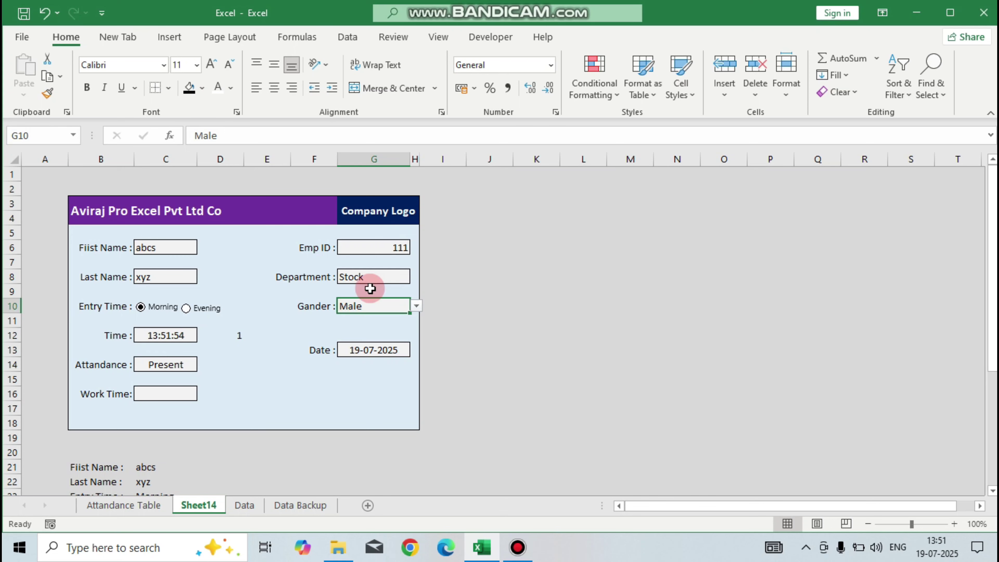
# Step: Start recording a macro named TimeTable, stored in this workbook
pyautogui.click(491, 40)
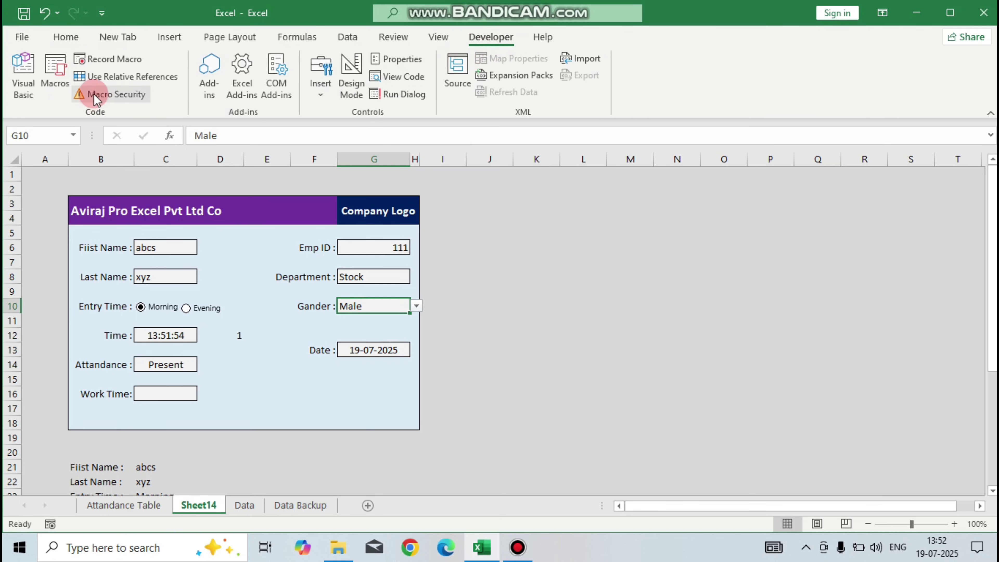
pyautogui.click(99, 59)
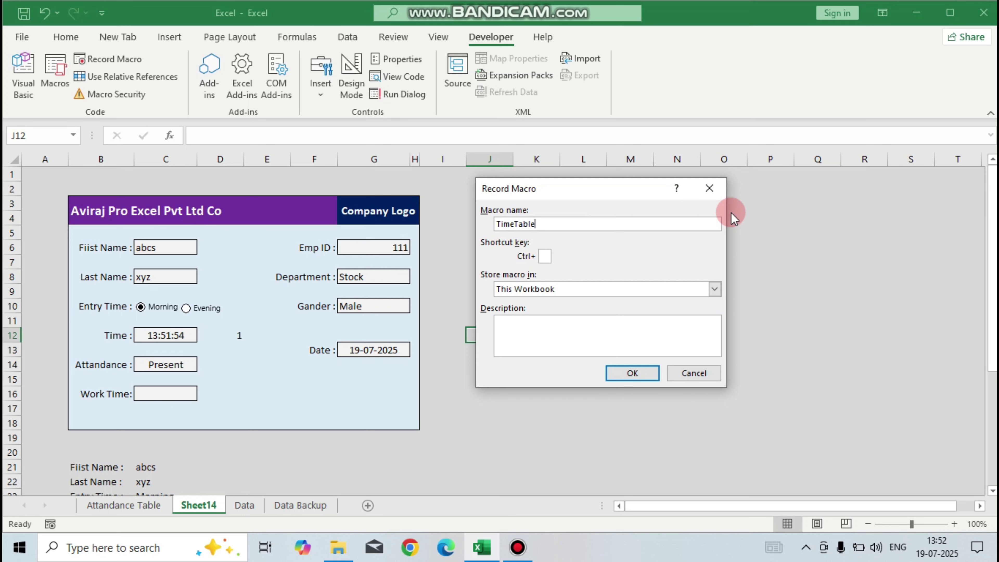
pyautogui.click(631, 373)
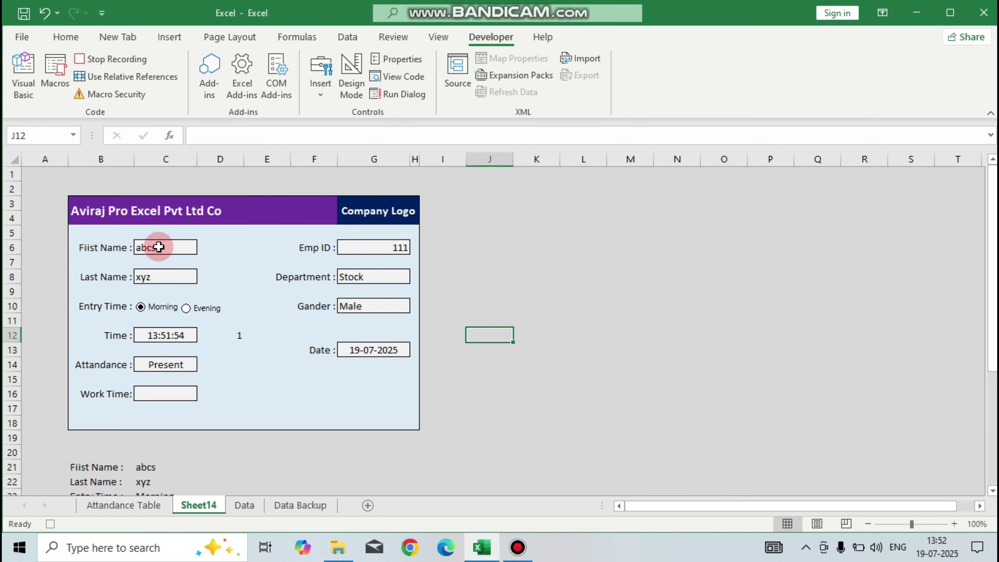
# Step: Select the linked values C21:C30 on Sheet14 and insert a blank row above the first record on the Data sheet
pyautogui.scroll(-2, 166, 432)
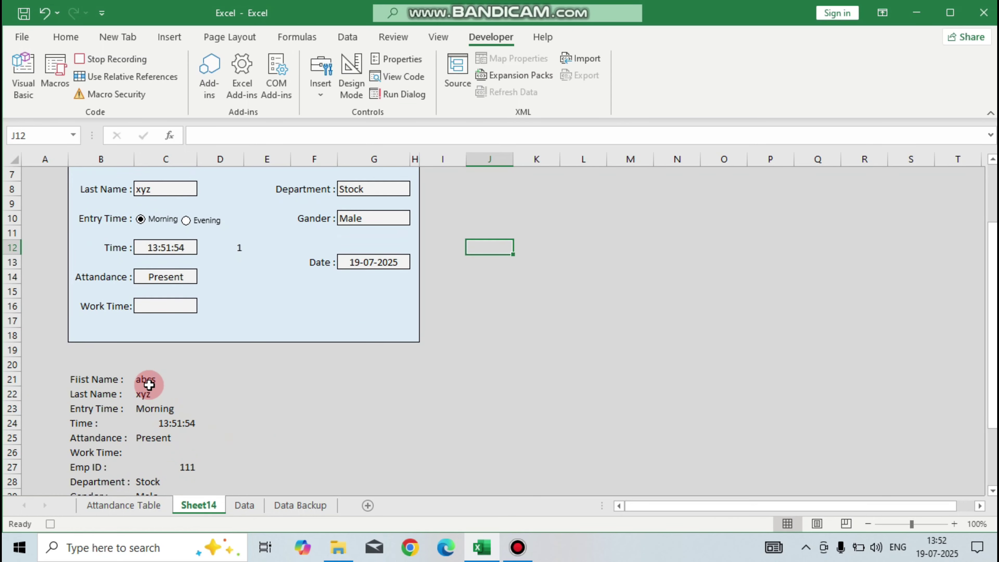
pyautogui.moveTo(149, 382); pyautogui.dragTo(162, 466)
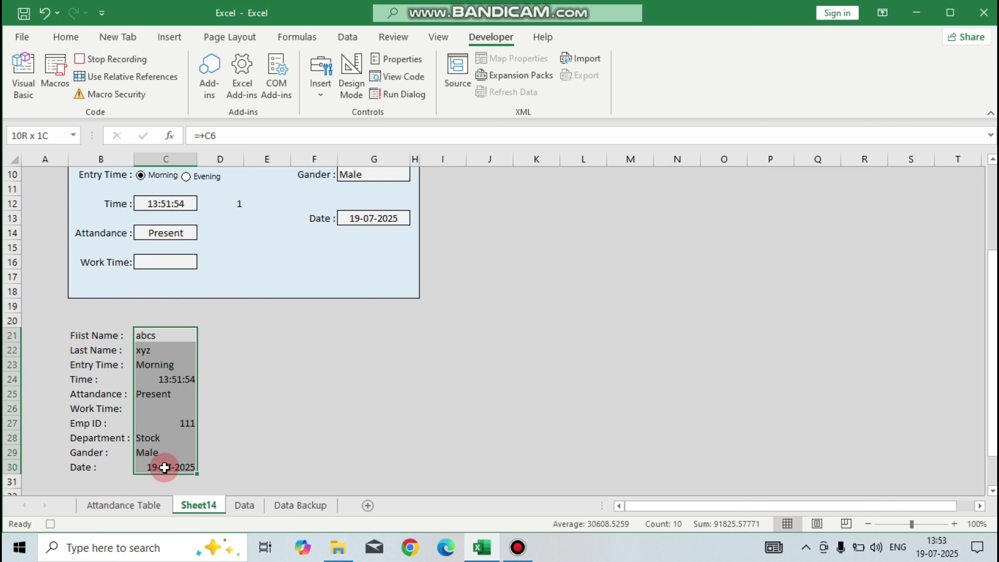
pyautogui.click(252, 509)
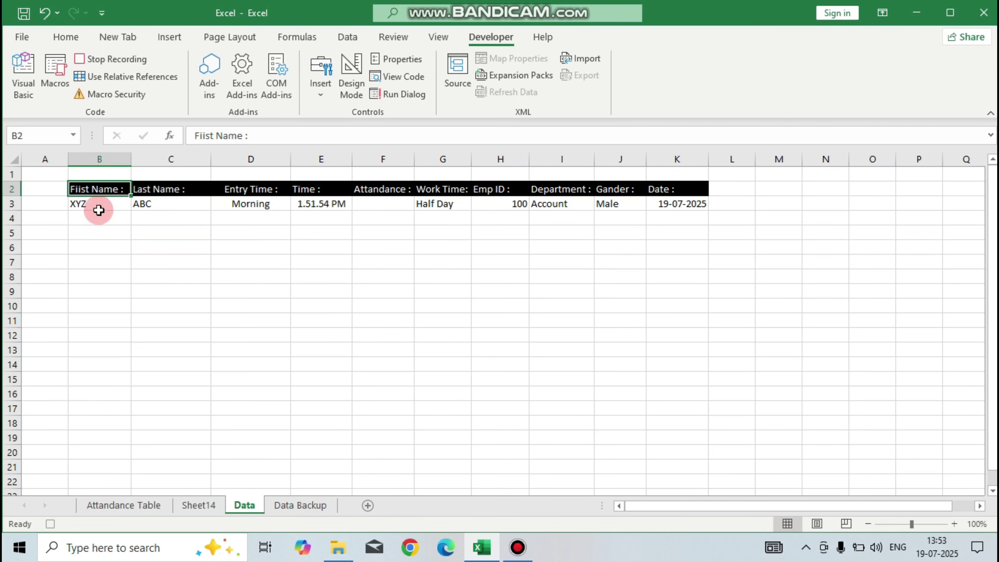
pyautogui.click(9, 205)
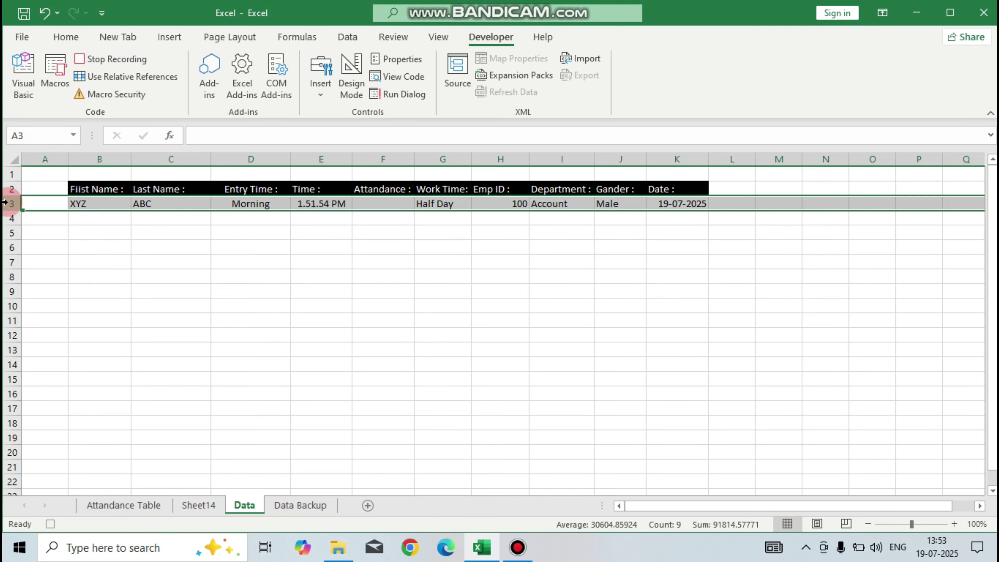
pyautogui.hotkey('ctrl', 'shift', '+')
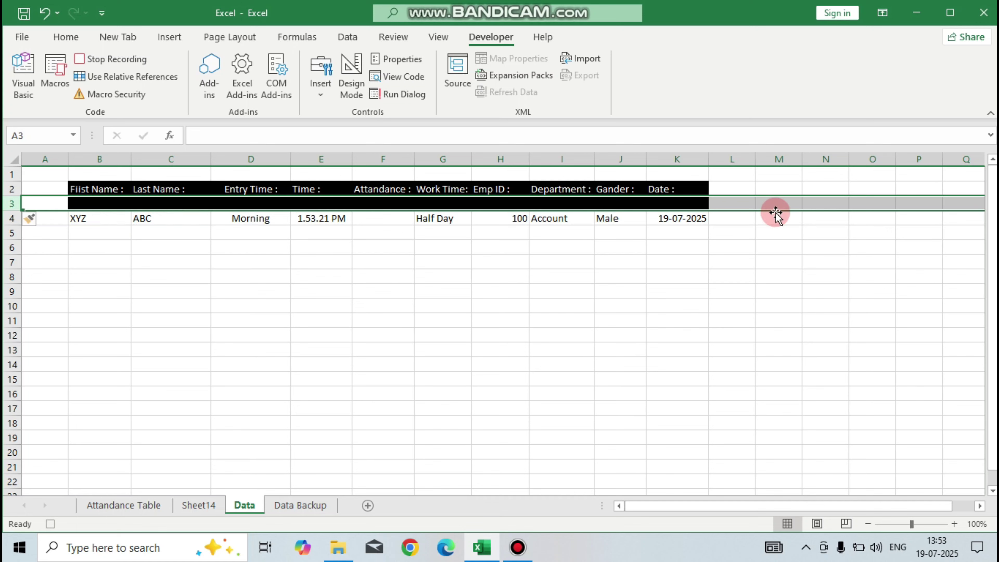
pyautogui.click(114, 259)
# Step: Remove the fill from B3:K3 on the Data sheet and apply all borders to these cells
pyautogui.click(80, 203)
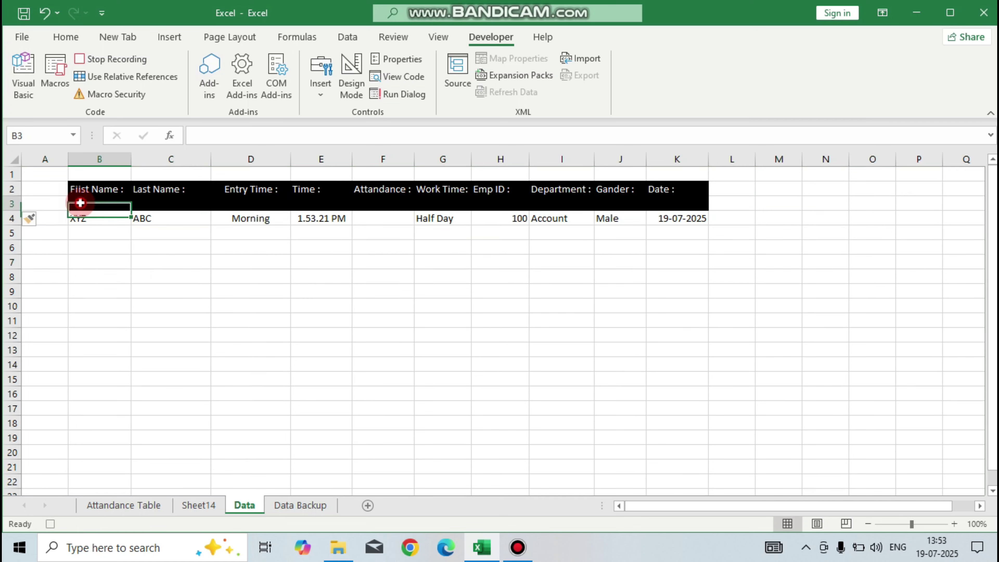
pyautogui.moveTo(79, 203); pyautogui.dragTo(689, 203)
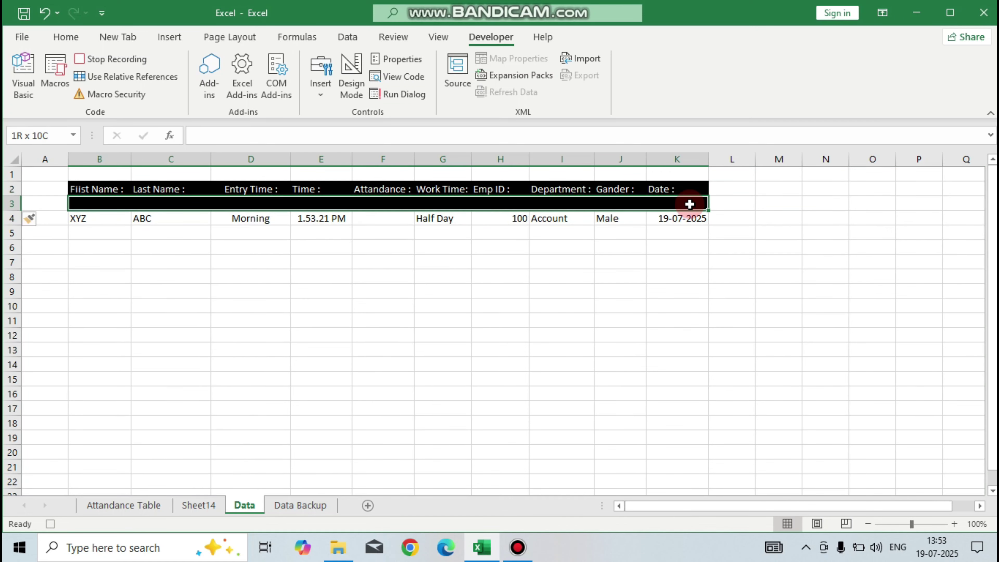
pyautogui.click(66, 37)
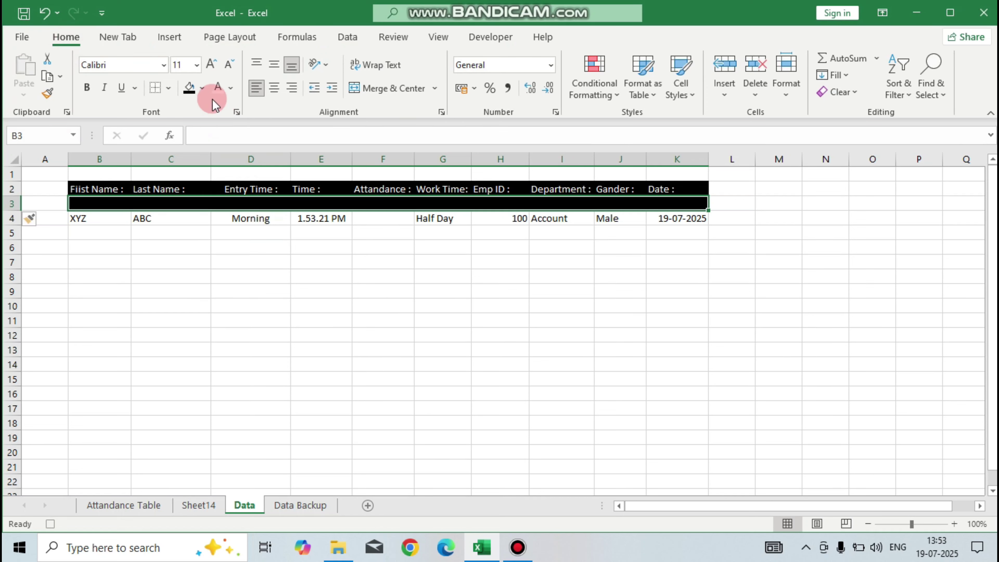
pyautogui.click(202, 87)
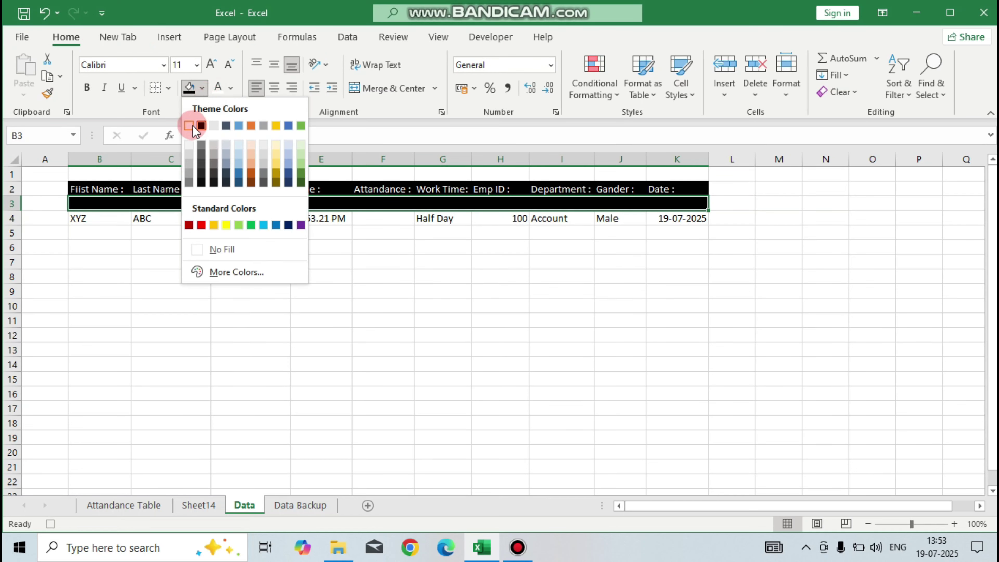
pyautogui.click(218, 249)
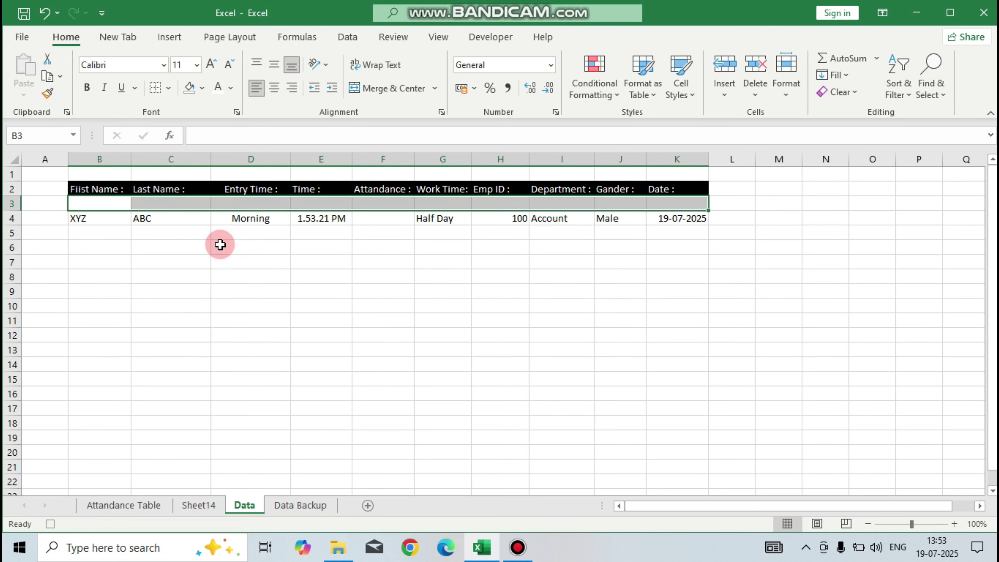
pyautogui.click(172, 88)
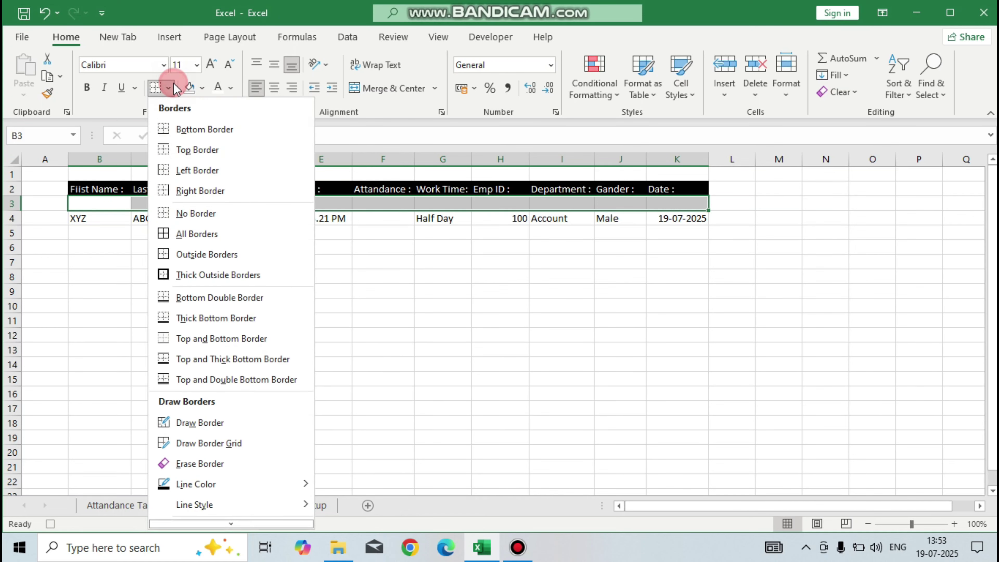
pyautogui.click(198, 234)
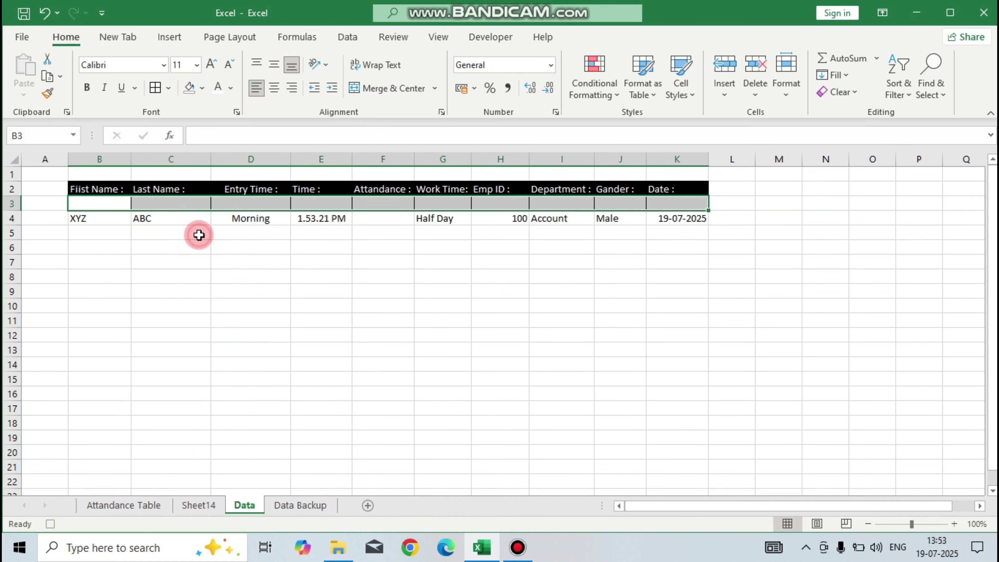
# Step: Copy the linked values C21:C30 from Sheet14, paste them as transposed values at B3 on the Data sheet, and set their font color to black
pyautogui.click(193, 505)
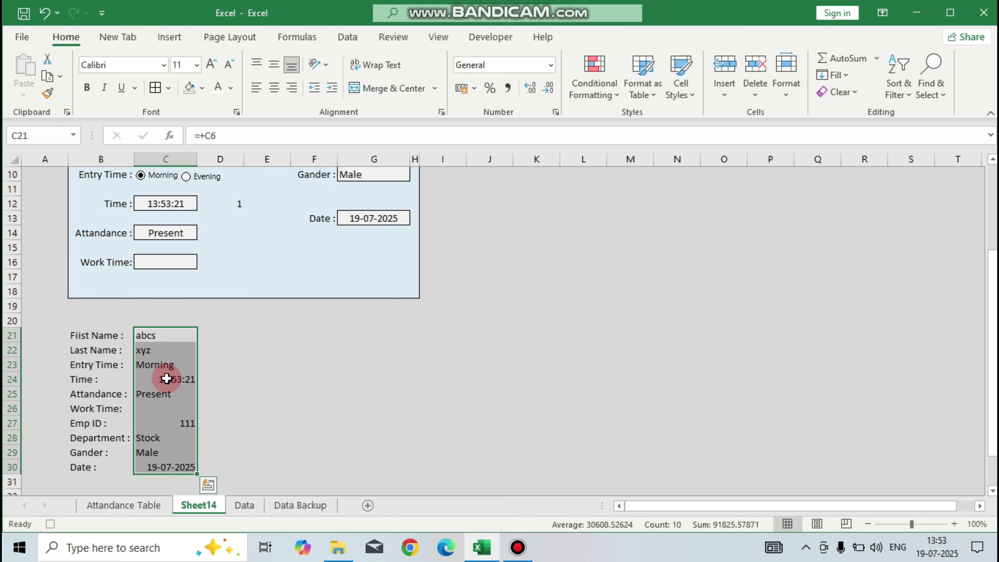
pyautogui.hotkey('ctrl', 'c')
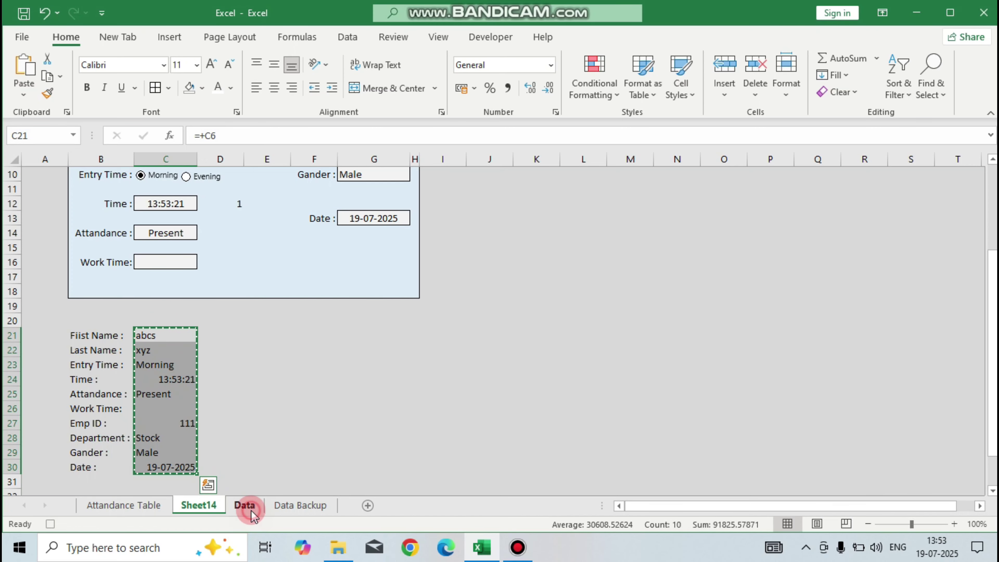
pyautogui.click(244, 505)
pyautogui.click(98, 201)
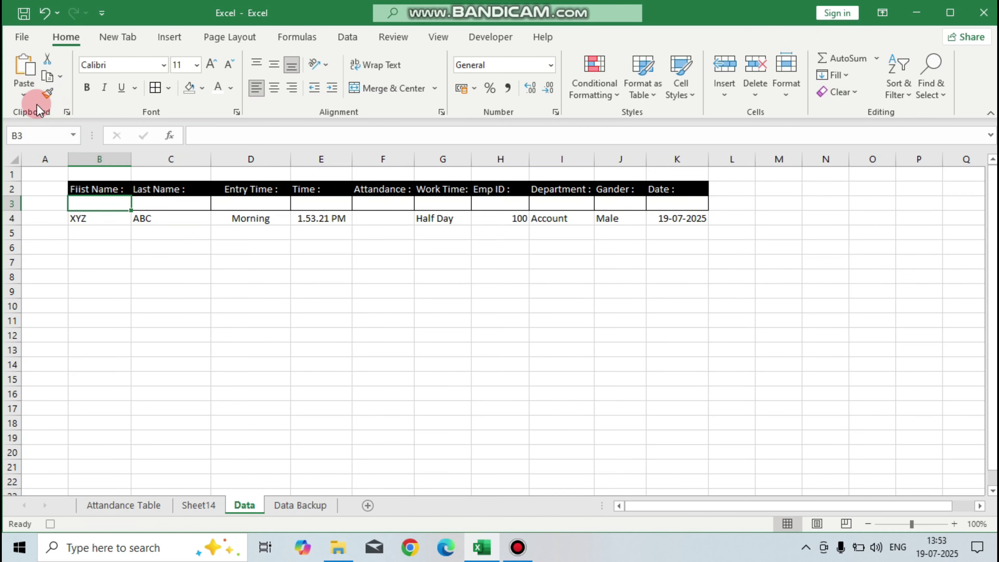
pyautogui.click(22, 98)
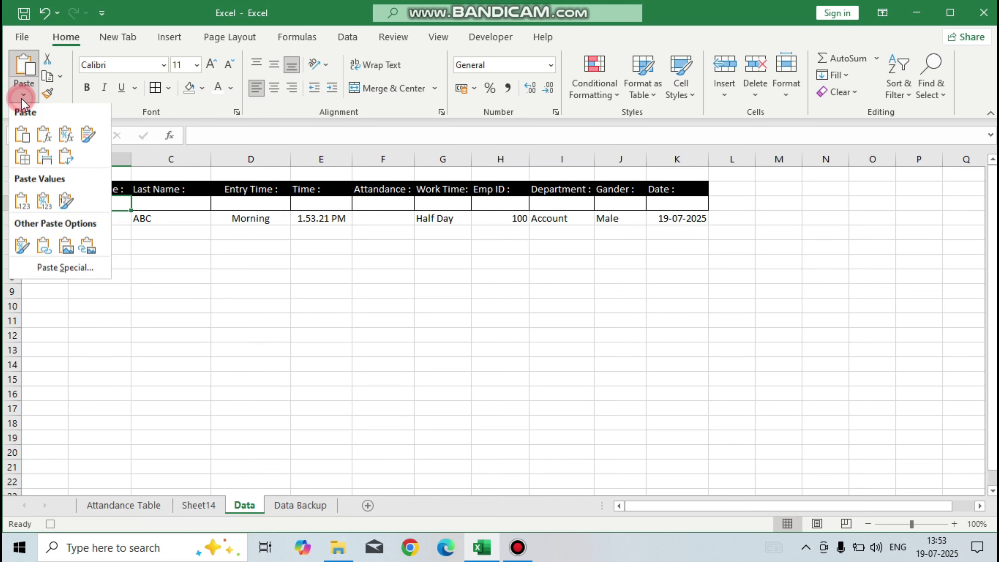
pyautogui.click(67, 270)
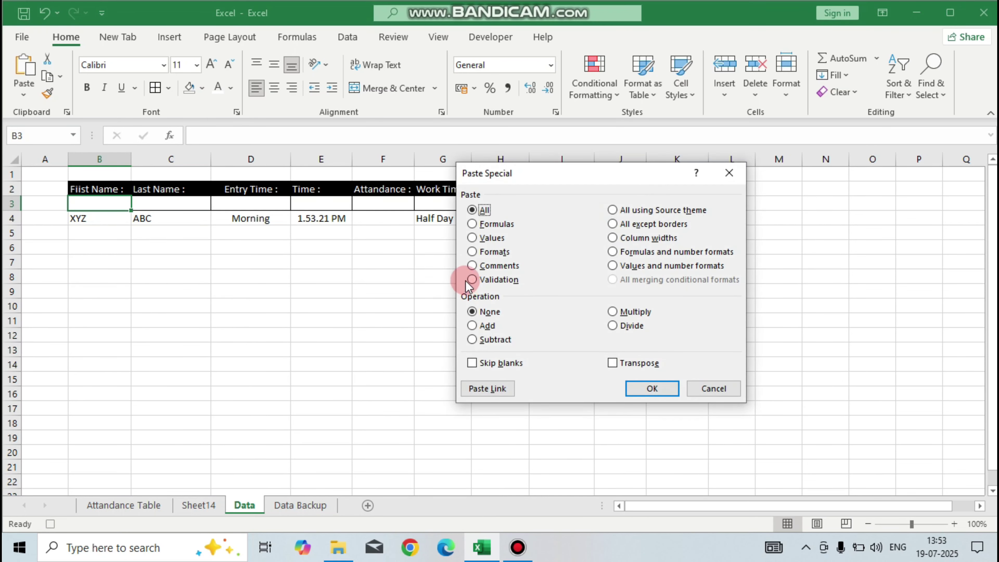
pyautogui.click(485, 239)
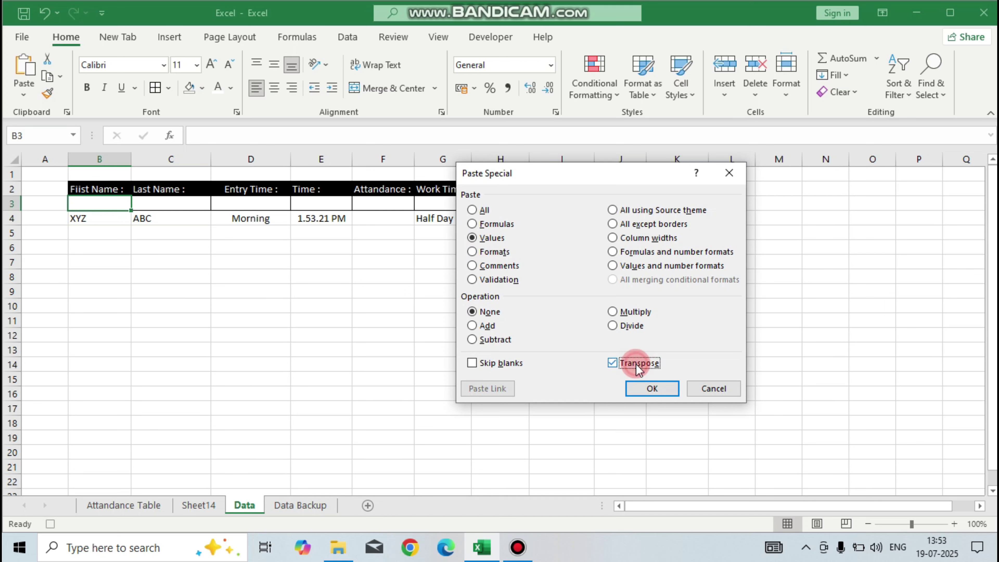
pyautogui.click(645, 387)
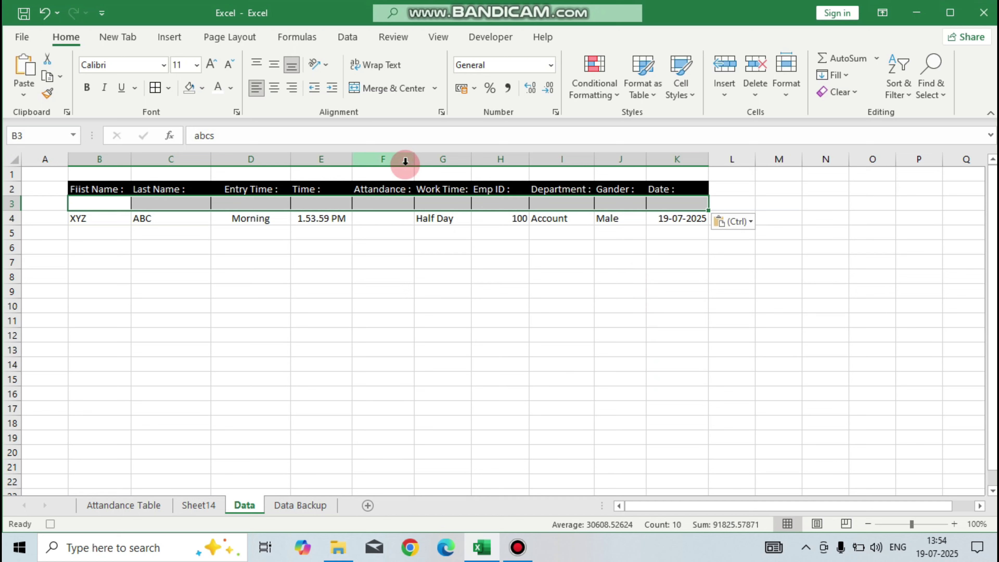
pyautogui.click(231, 88)
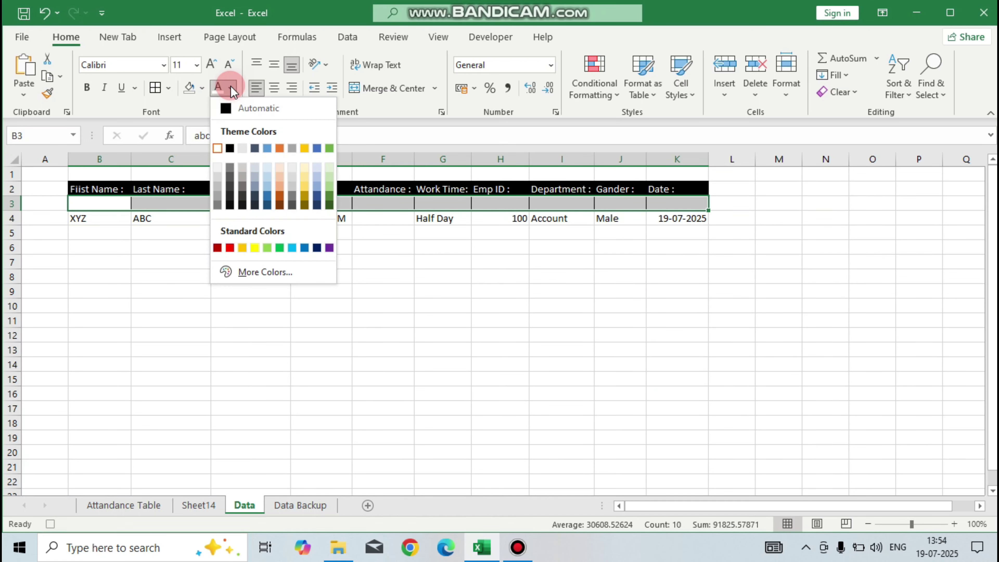
pyautogui.click(229, 148)
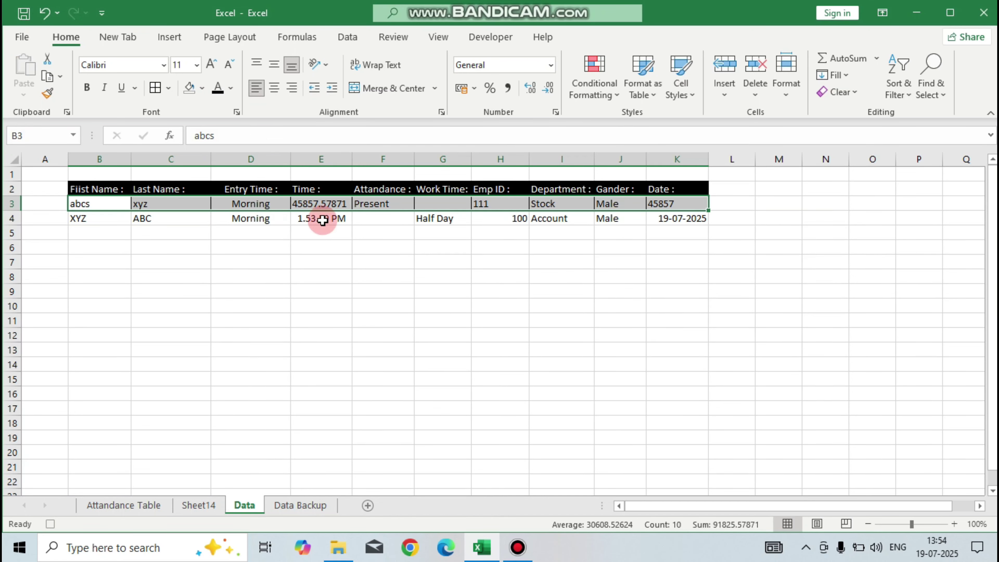
# Step: Format the new record's Time cell E3 with the 1.30.55 PM time type and its Date cell K3 as Short Date
pyautogui.click(325, 205)
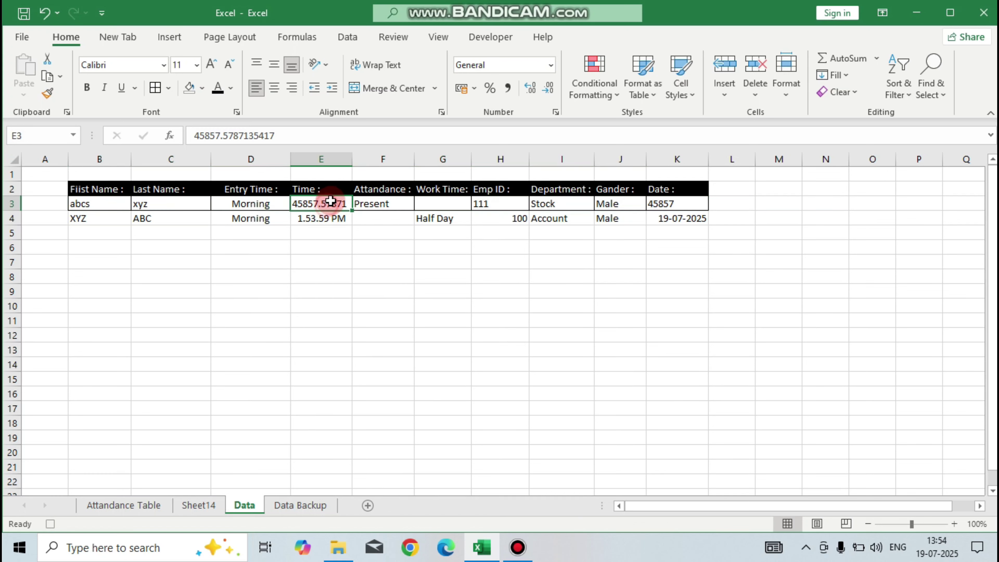
pyautogui.click(554, 115)
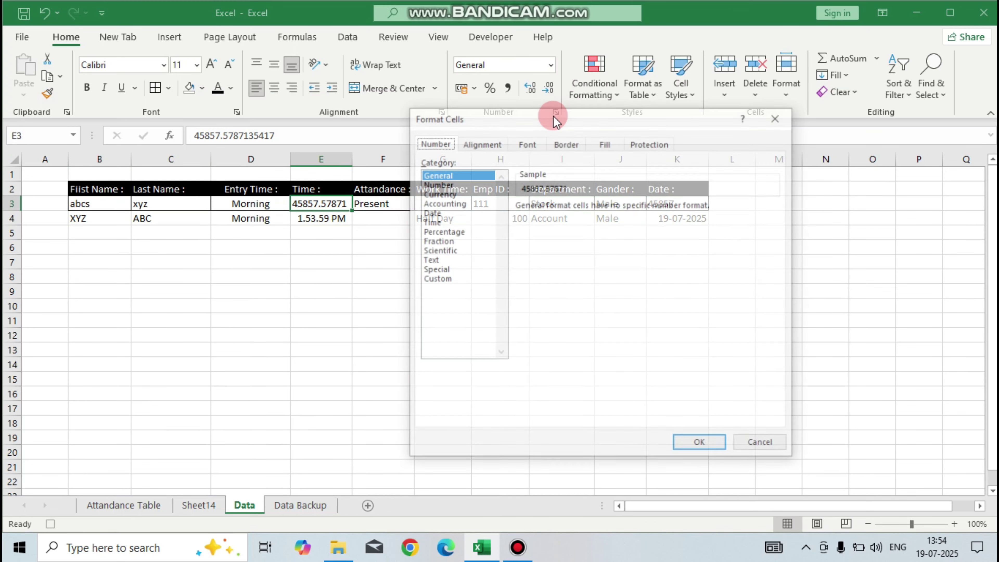
pyautogui.click(430, 213)
pyautogui.click(429, 221)
pyautogui.click(549, 246)
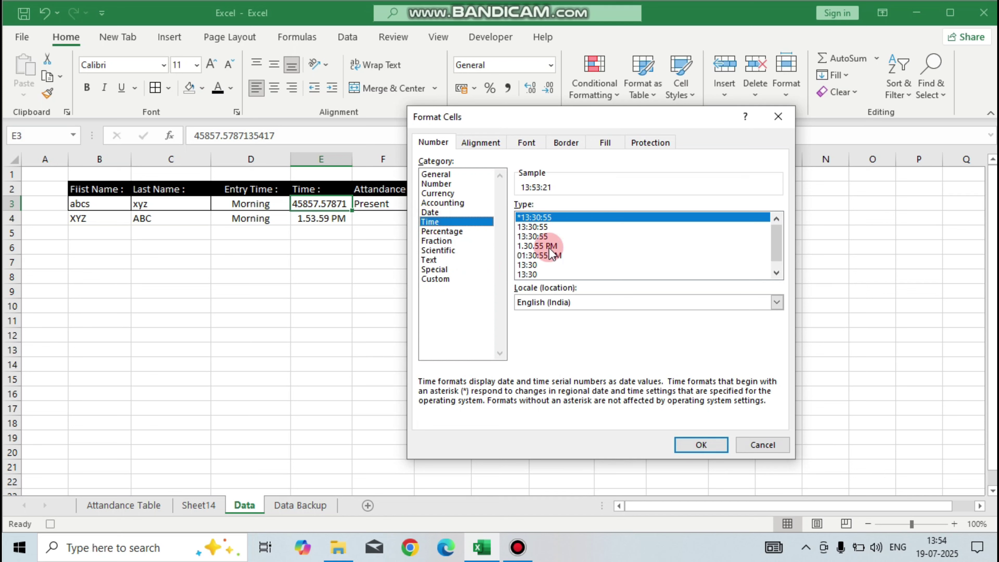
pyautogui.click(700, 445)
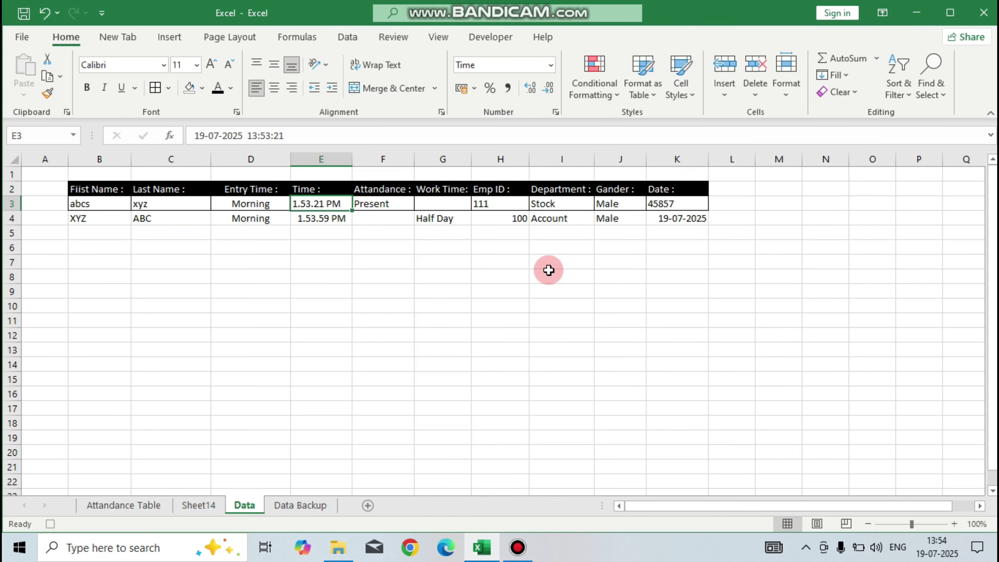
pyautogui.click(665, 204)
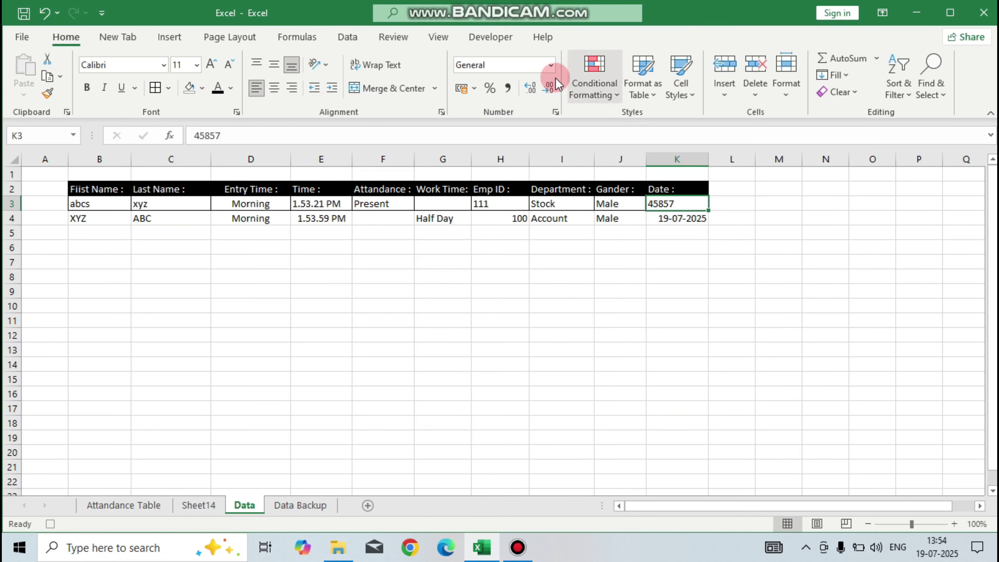
pyautogui.click(546, 70)
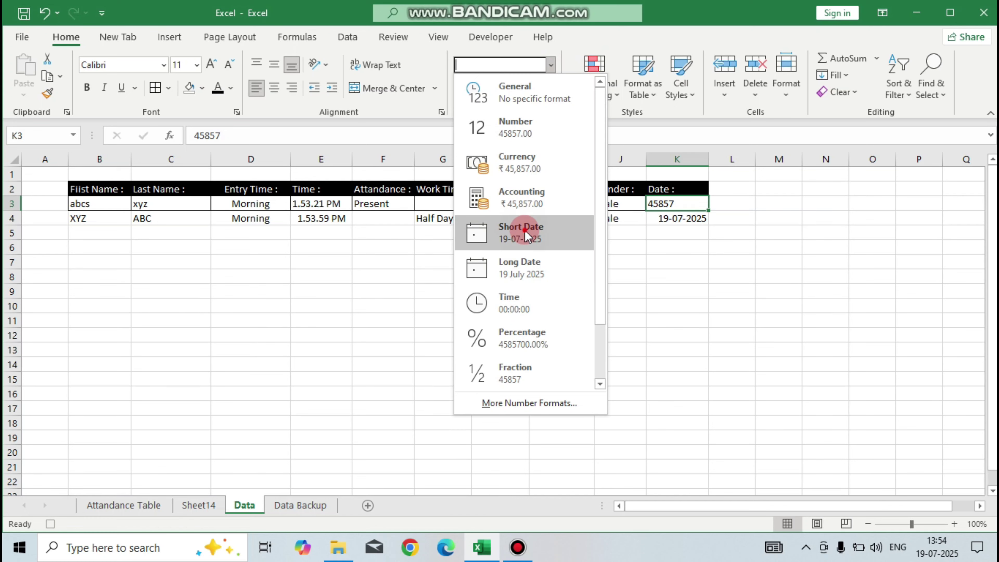
pyautogui.click(511, 232)
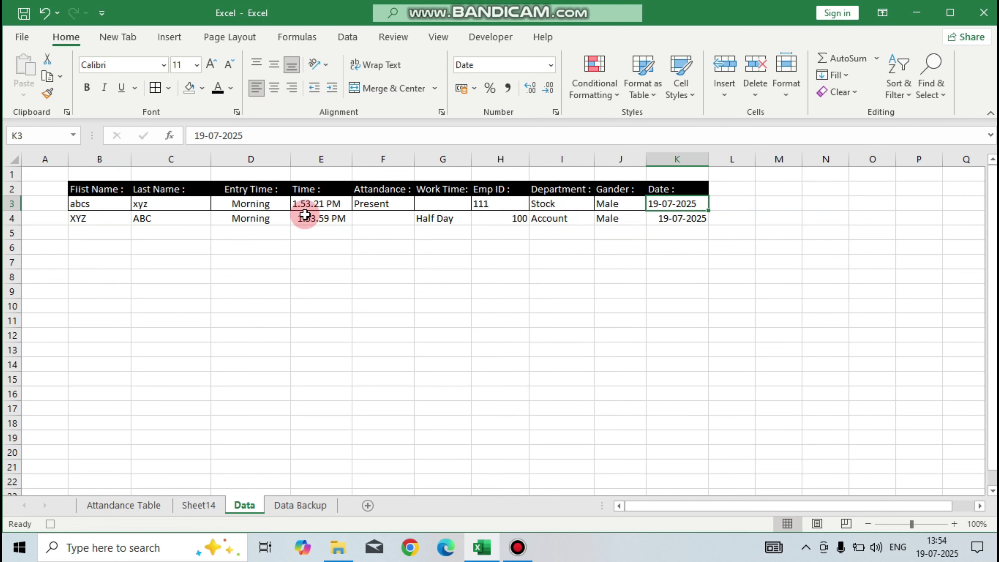
# Step: Clear the first name, last name, Emp ID, Department and Gander fields in the Sheet14 form, and stop recording the macro
pyautogui.click(201, 506)
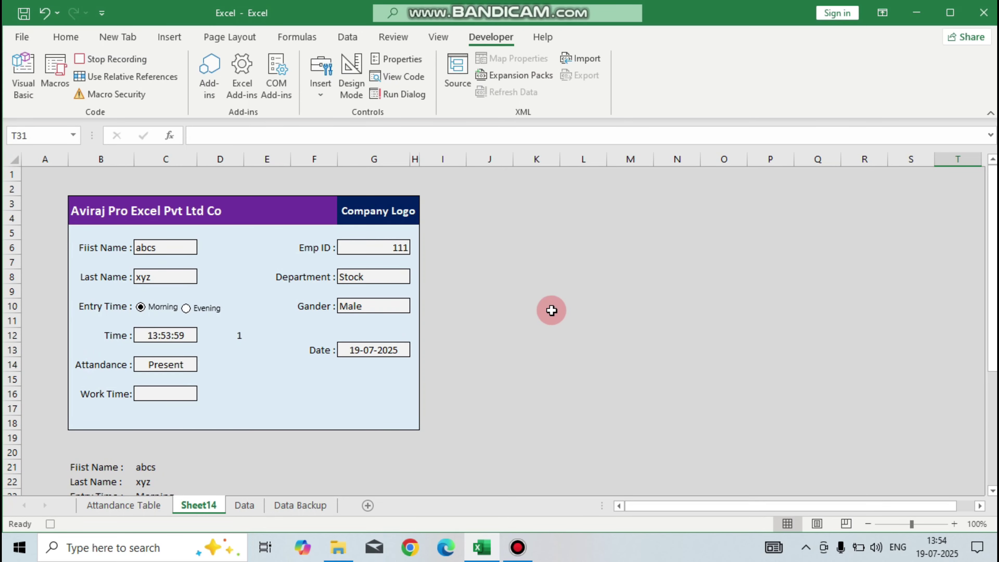
pyautogui.click(168, 251)
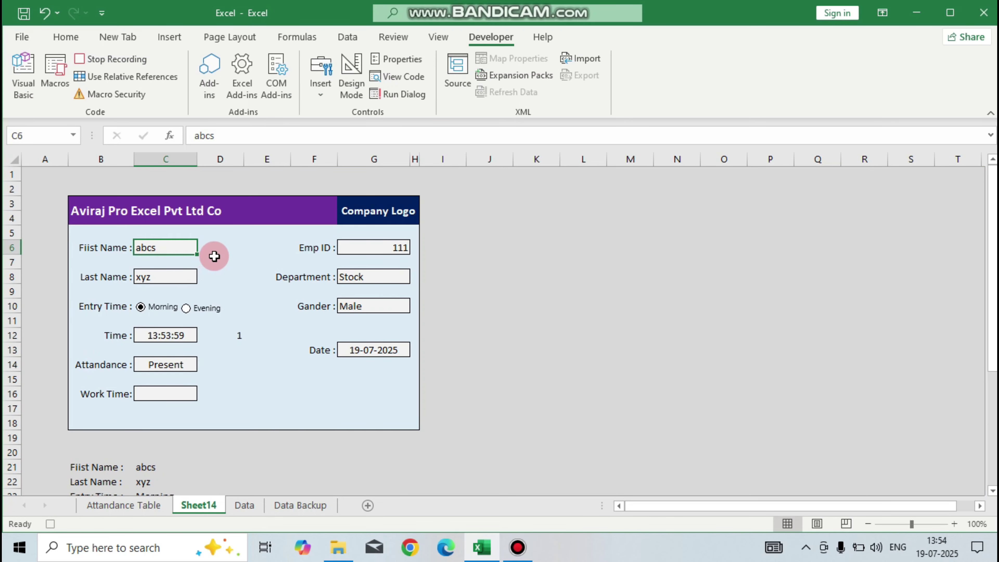
pyautogui.press('Delete')
pyautogui.click(161, 277)
pyautogui.press('Delete')
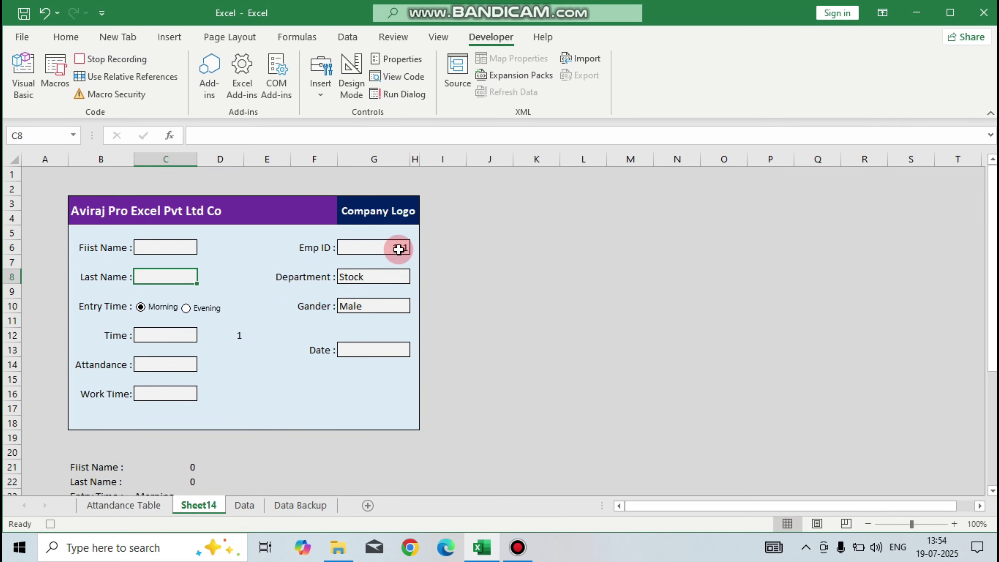
pyautogui.click(398, 249)
pyautogui.press('Delete')
pyautogui.click(383, 278)
pyautogui.press('Delete')
pyautogui.click(374, 306)
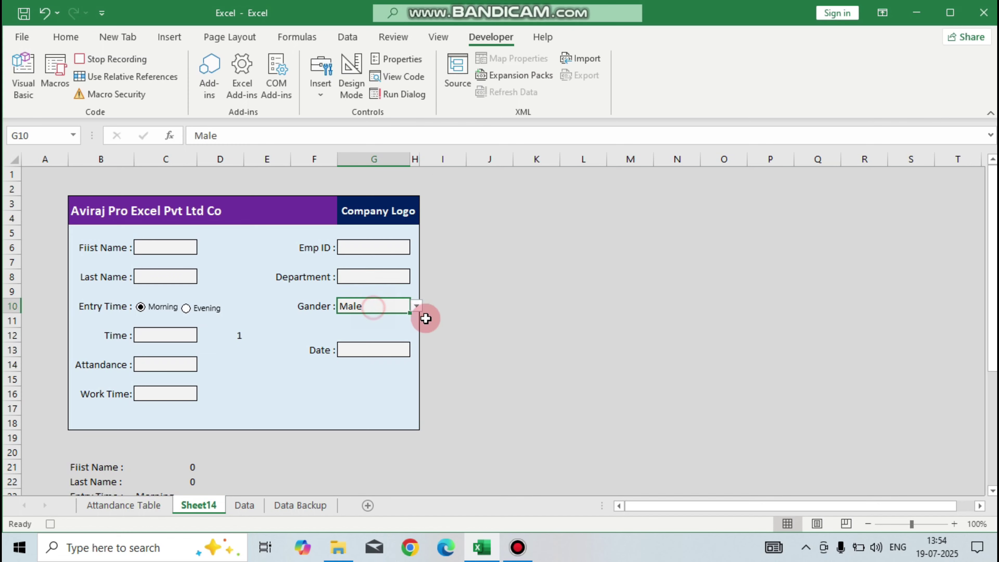
pyautogui.press('Delete')
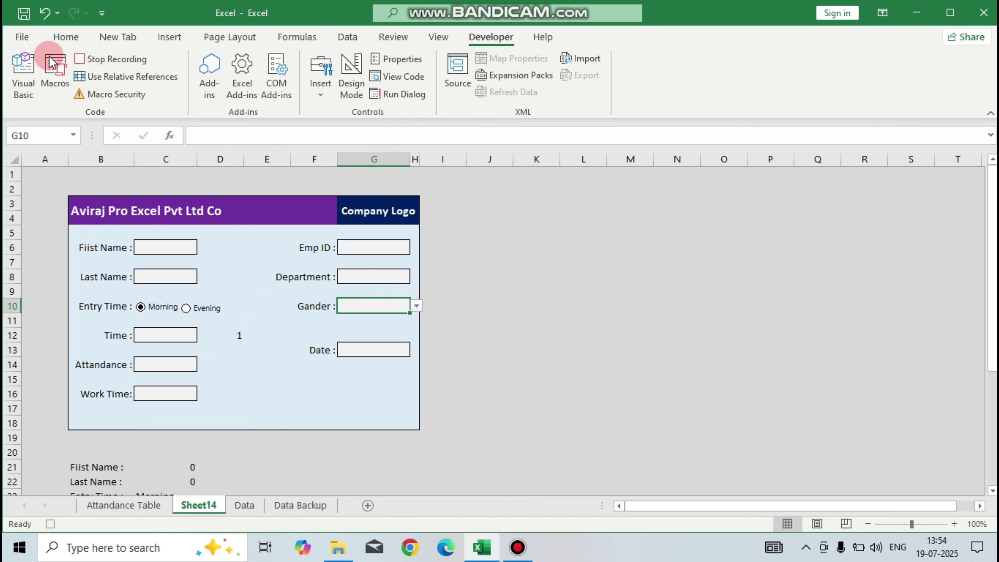
pyautogui.click(97, 59)
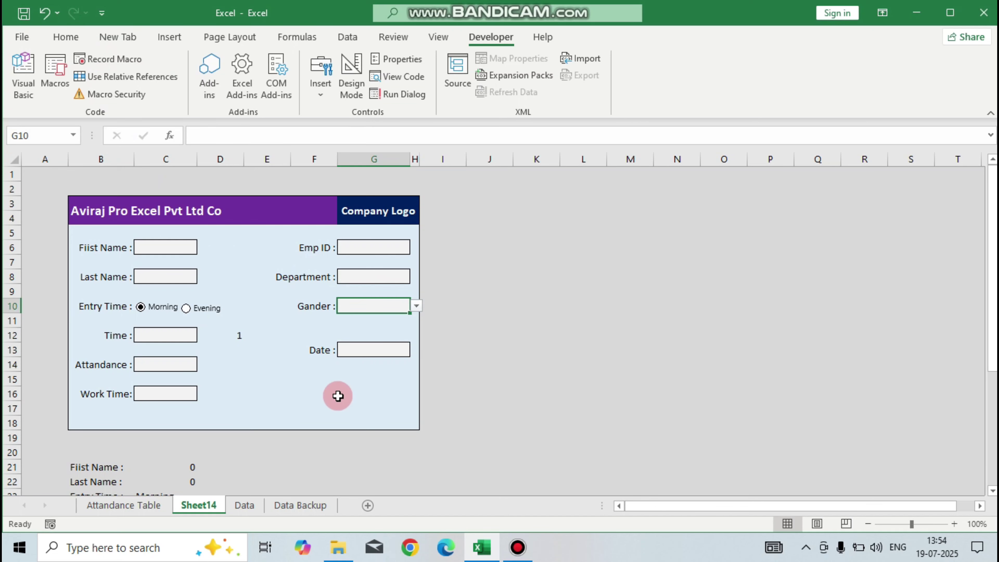
# Step: Draw a rounded rectangle about 2.7 cm by 0.79 cm below the form's Date field and give it the white preset style with green outline
pyautogui.click(339, 396)
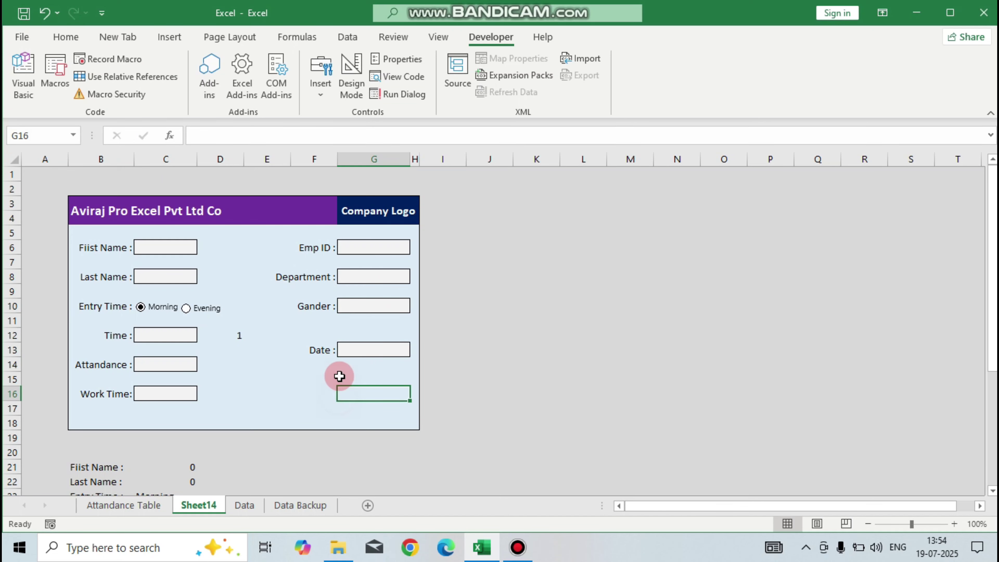
pyautogui.click(119, 45)
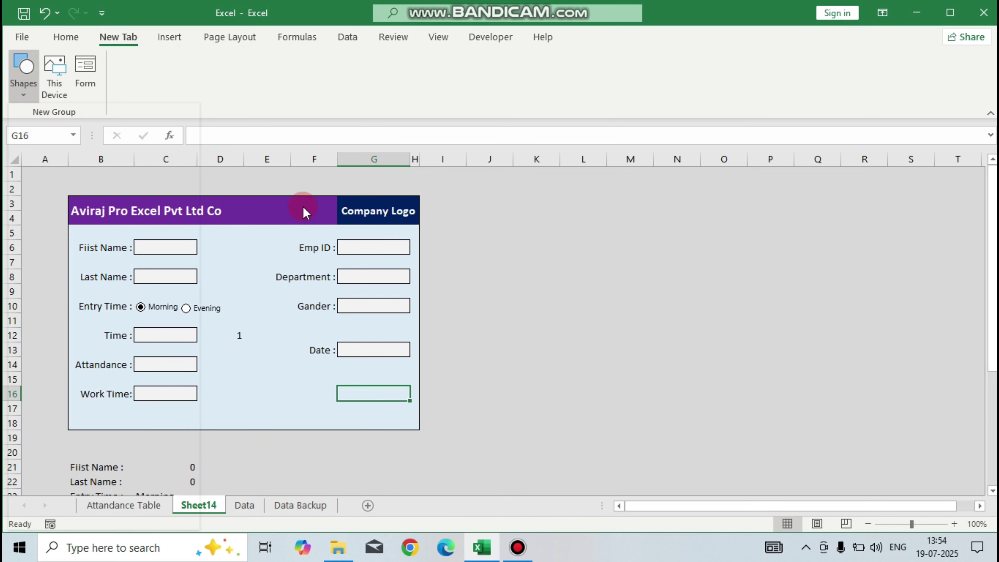
pyautogui.click(24, 74)
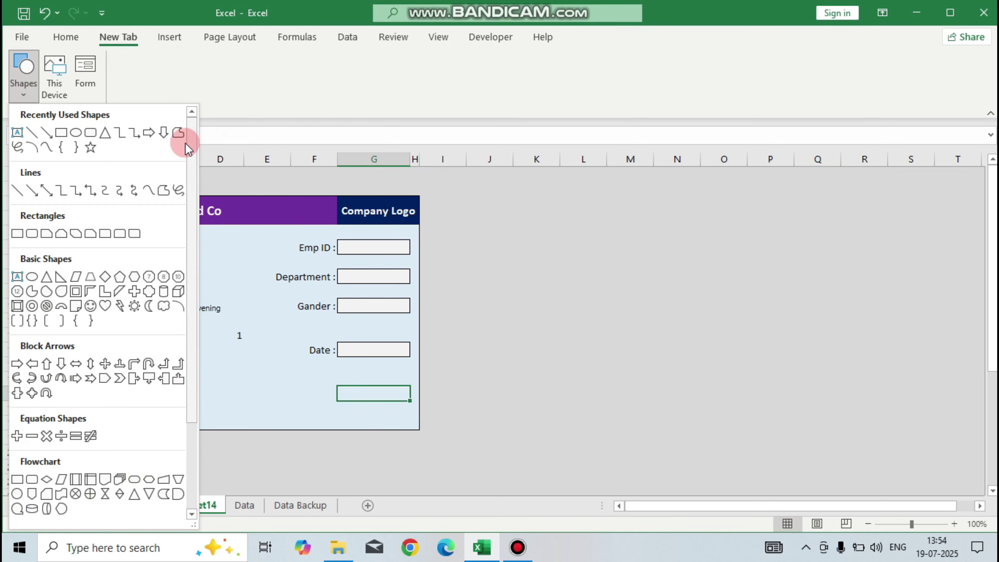
pyautogui.click(90, 133)
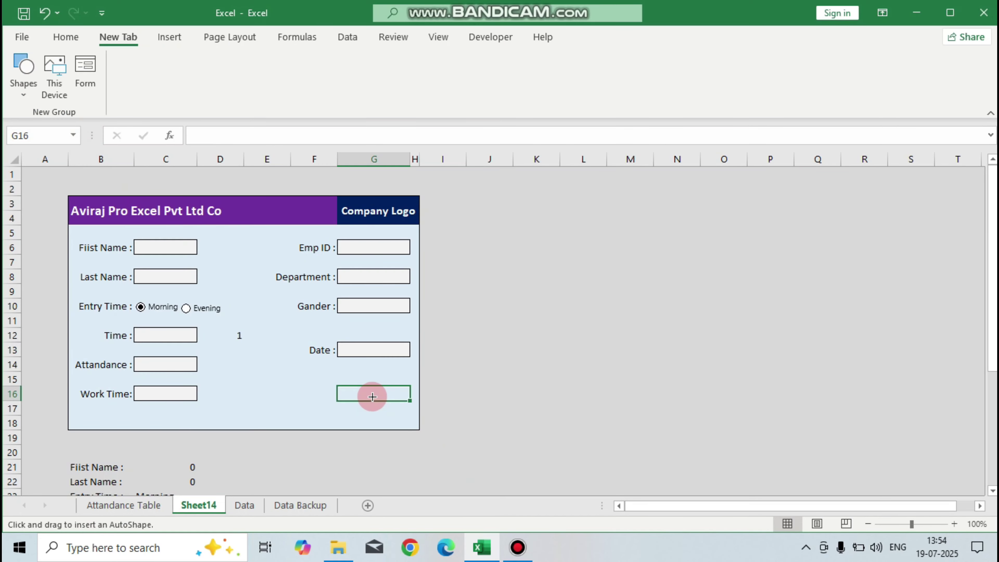
pyautogui.moveTo(309, 387); pyautogui.dragTo(384, 409)
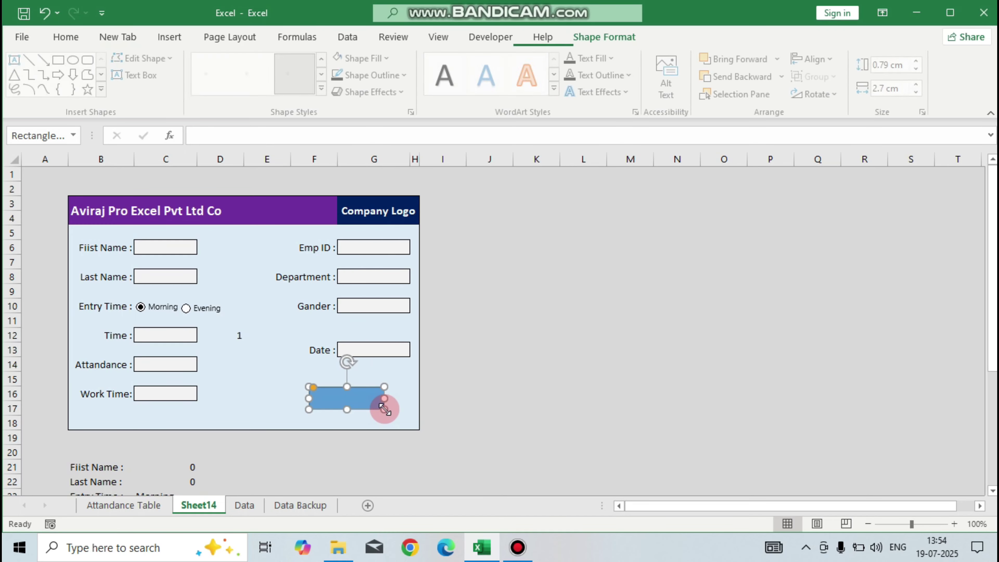
pyautogui.click(217, 72)
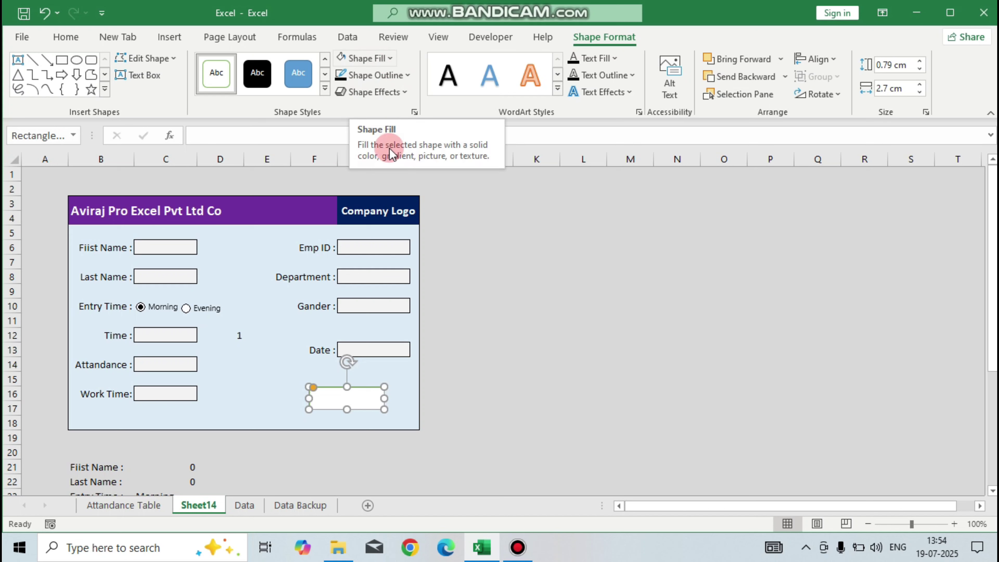
# Step: Label the rounded rectangle below the Date field Submit, give it a blue fill style, and make its text bold
pyautogui.click(334, 395)
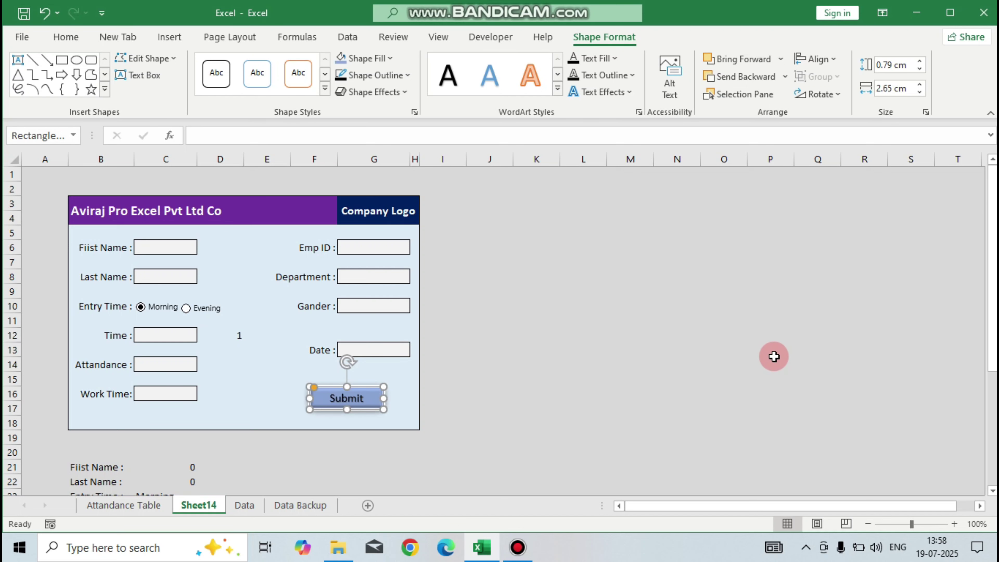
pyautogui.doubleClick(340, 398)
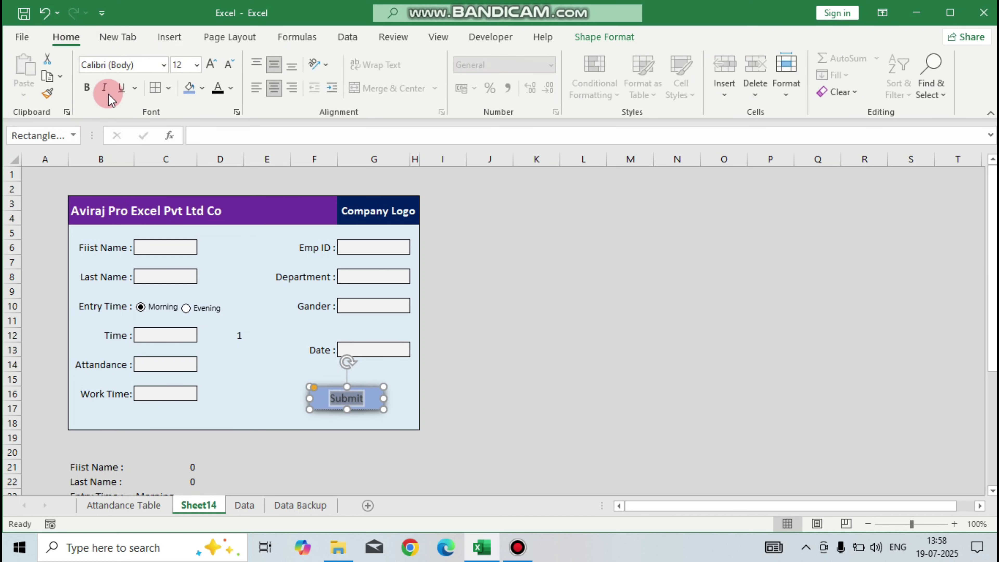
pyautogui.click(87, 87)
pyautogui.click(261, 409)
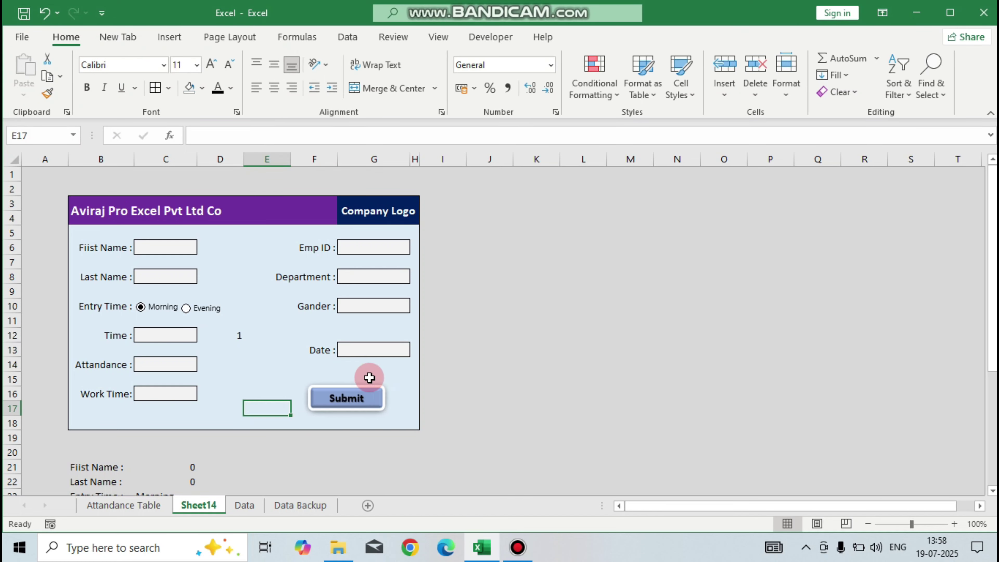
# Step: Assign the TimeTable macro to the Submit button
pyautogui.rightClick(363, 400)
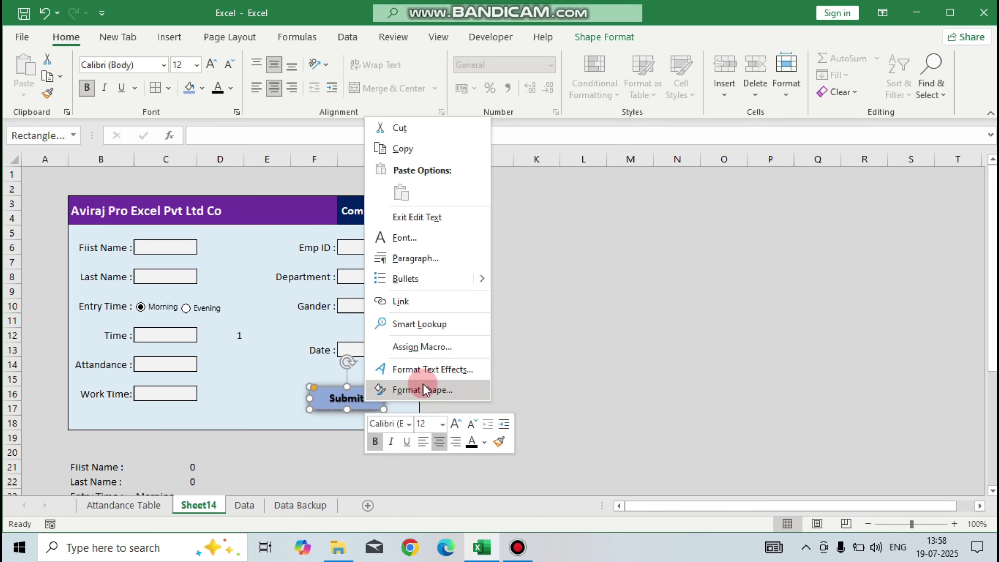
pyautogui.click(434, 347)
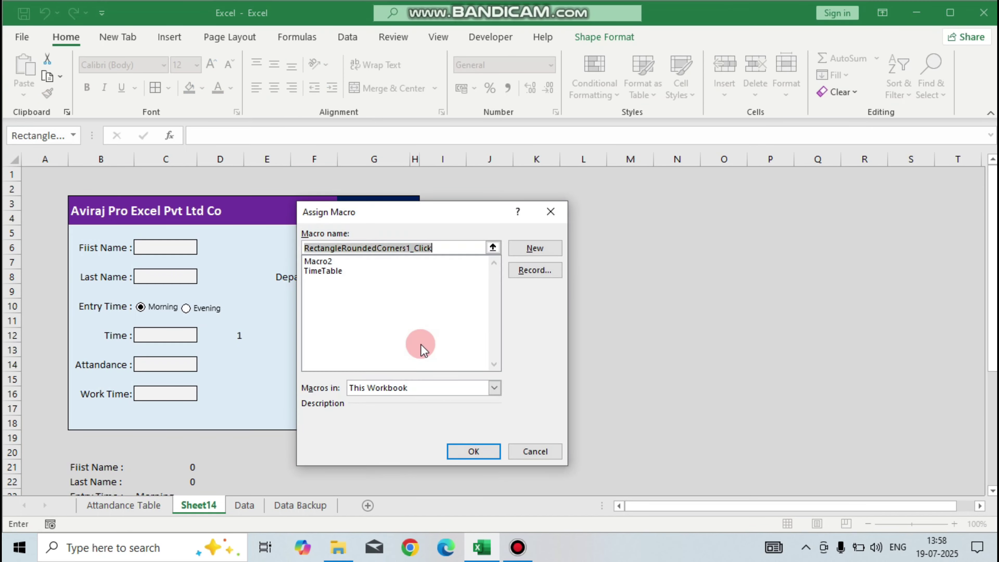
pyautogui.click(321, 271)
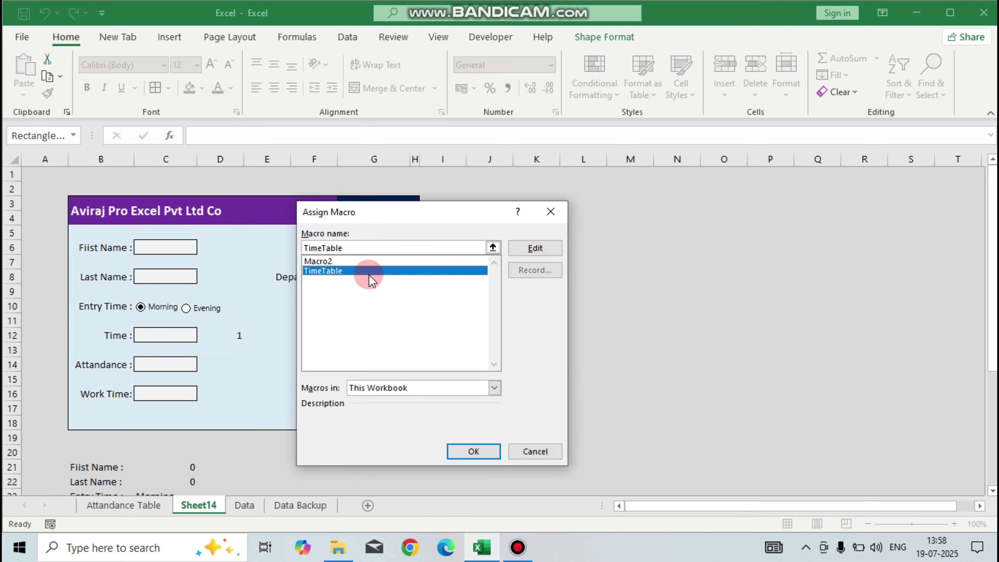
pyautogui.click(474, 451)
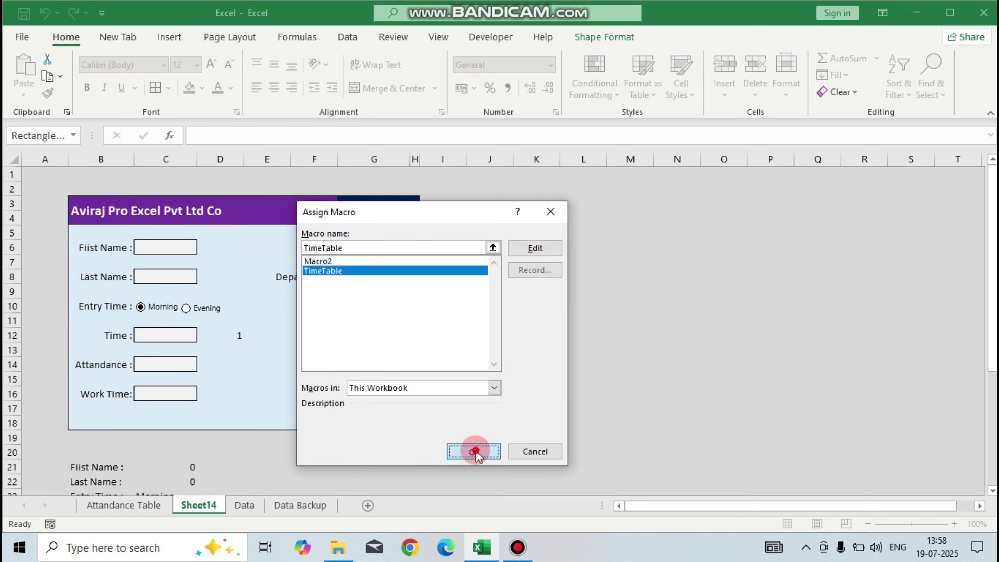
pyautogui.click(266, 347)
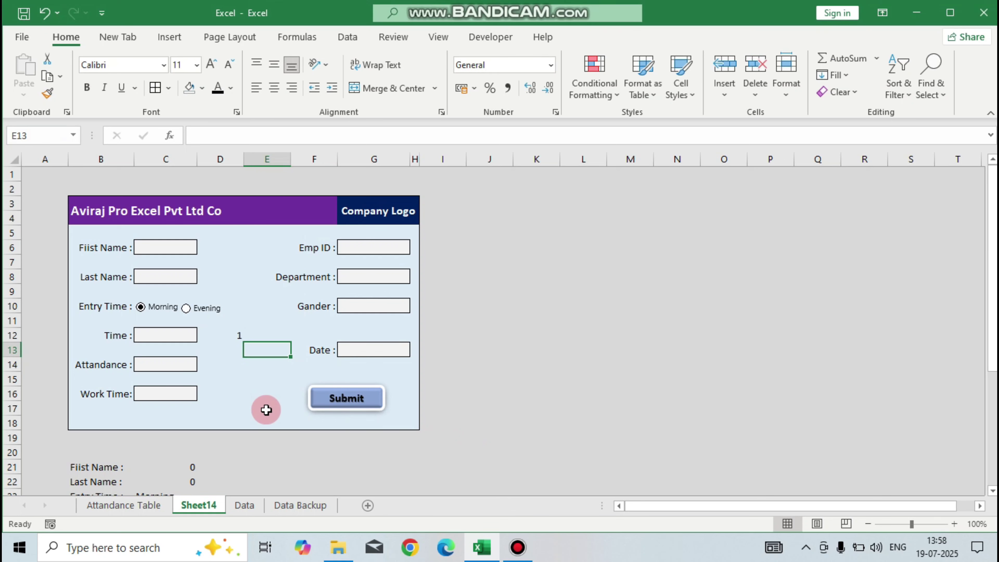
# Step: Hide the option button's linked value in D12 with a light font color matching the form background
pyautogui.click(239, 336)
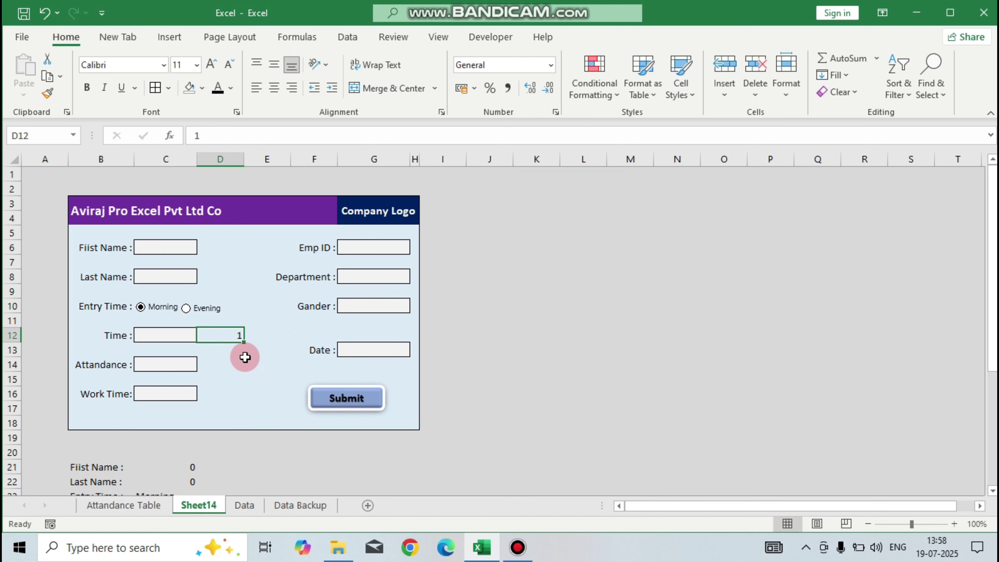
pyautogui.click(231, 89)
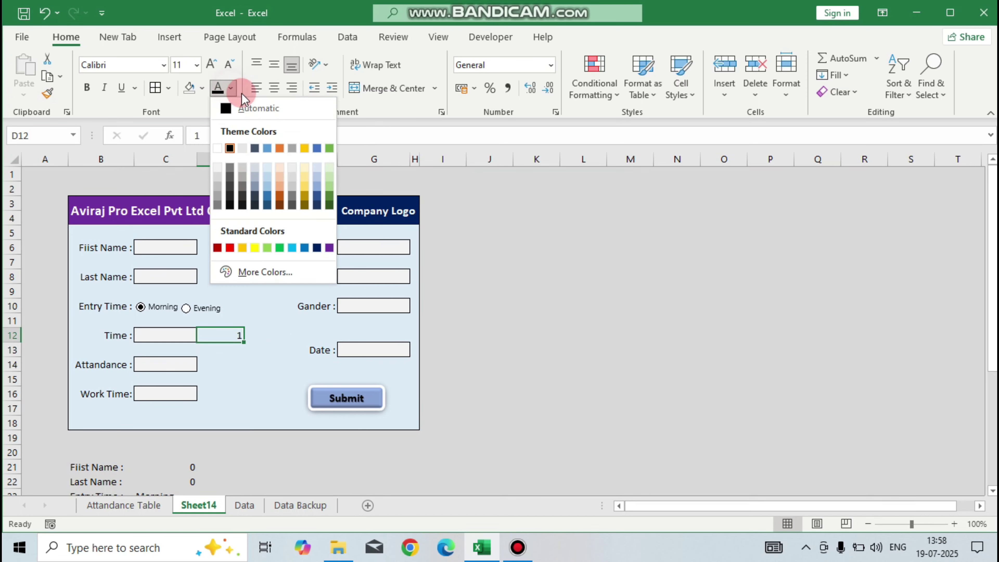
pyautogui.click(329, 169)
# Step: Hide the helper labels and values in B21:D31 with a light gray font color matching the sheet background
pyautogui.scroll(-4, 267, 339)
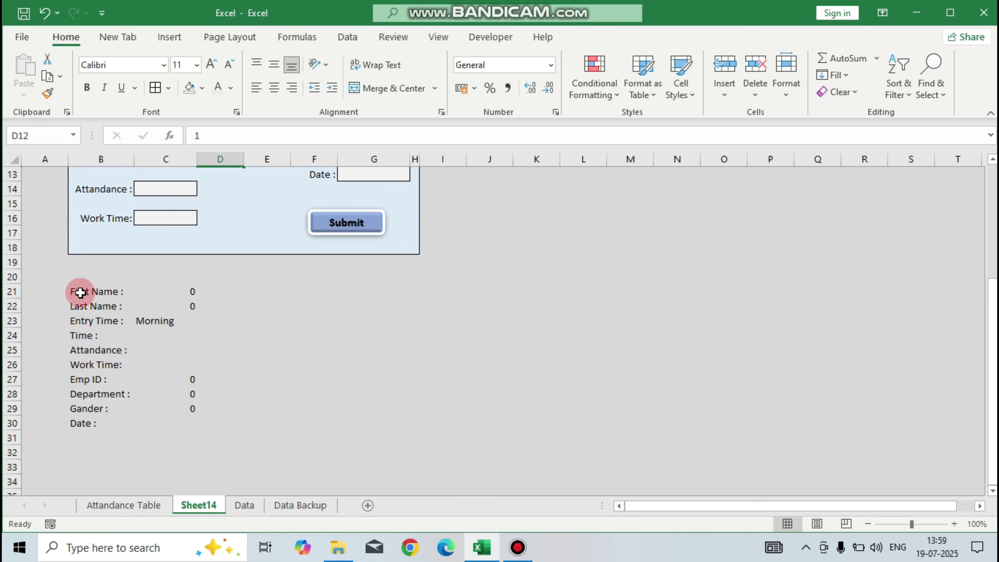
pyautogui.moveTo(77, 291); pyautogui.dragTo(213, 442)
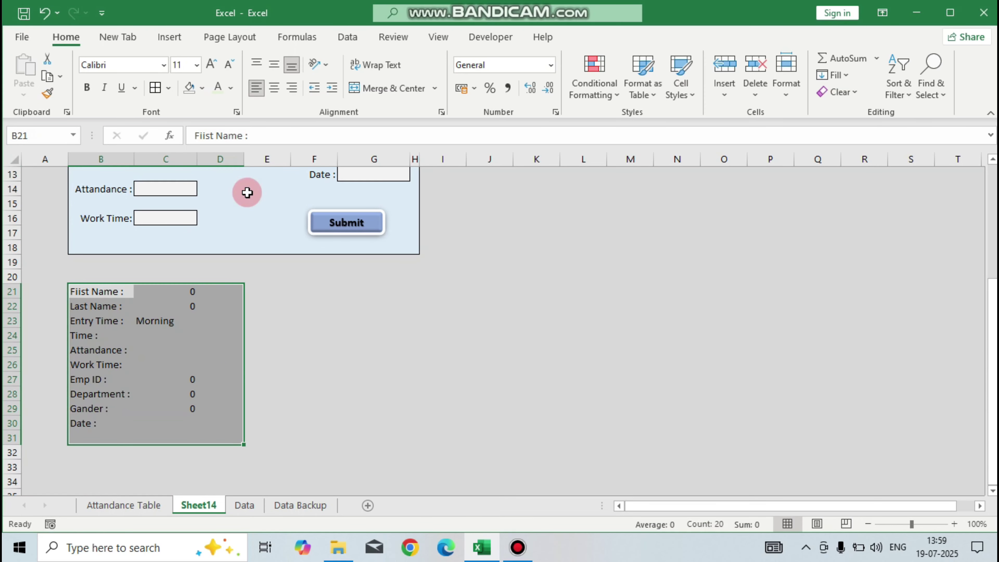
pyautogui.click(232, 88)
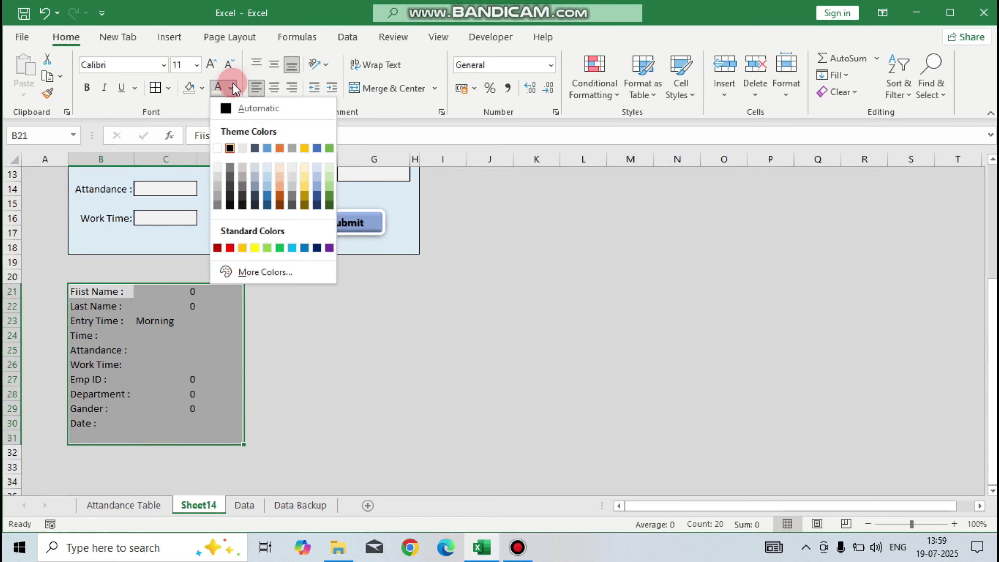
pyautogui.click(217, 177)
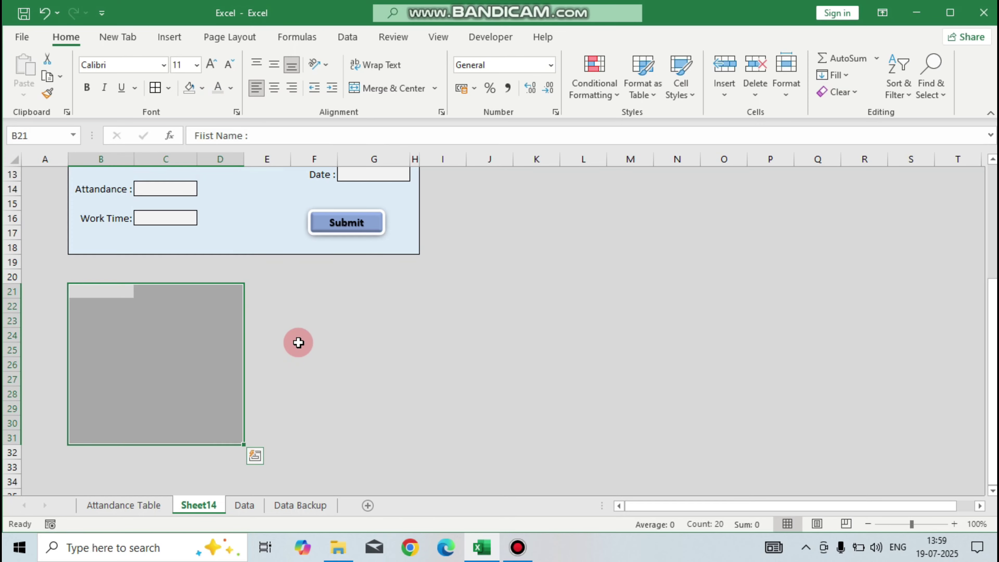
pyautogui.scroll(4, 321, 330)
pyautogui.click(529, 306)
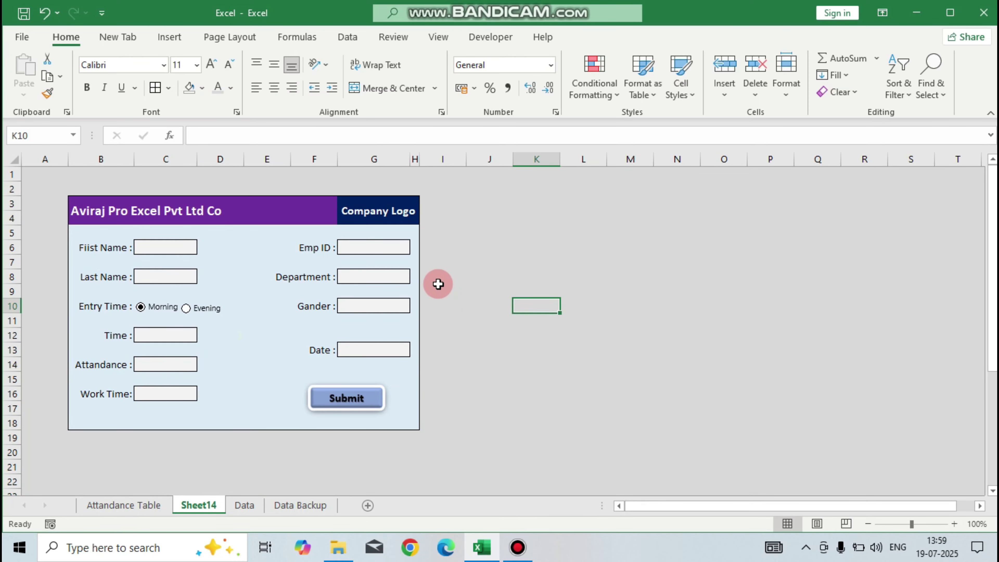
# Step: Enter the employee's first name in C6 and last name in C8 of the attendance form
pyautogui.click(165, 247)
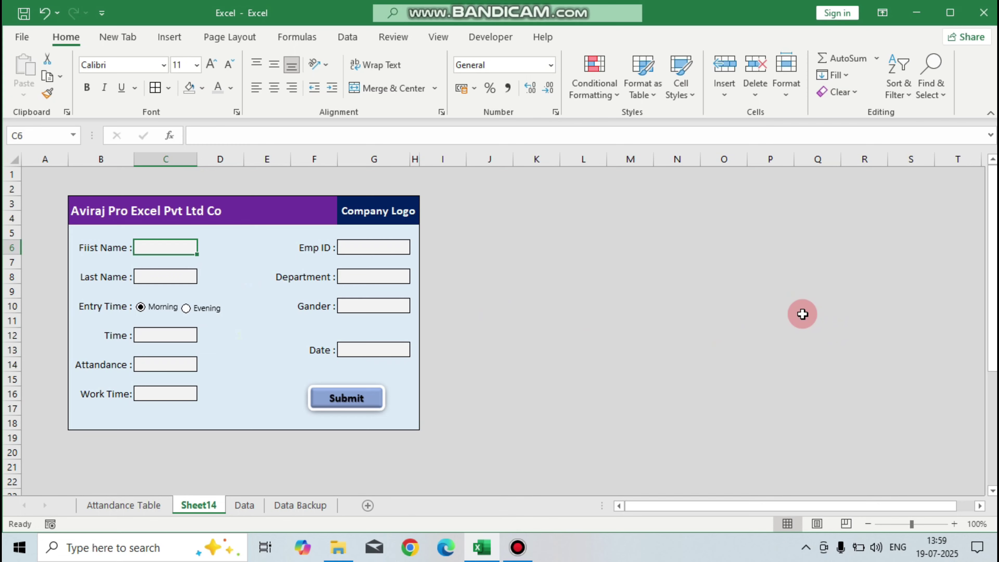
pyautogui.write('Aviraj')
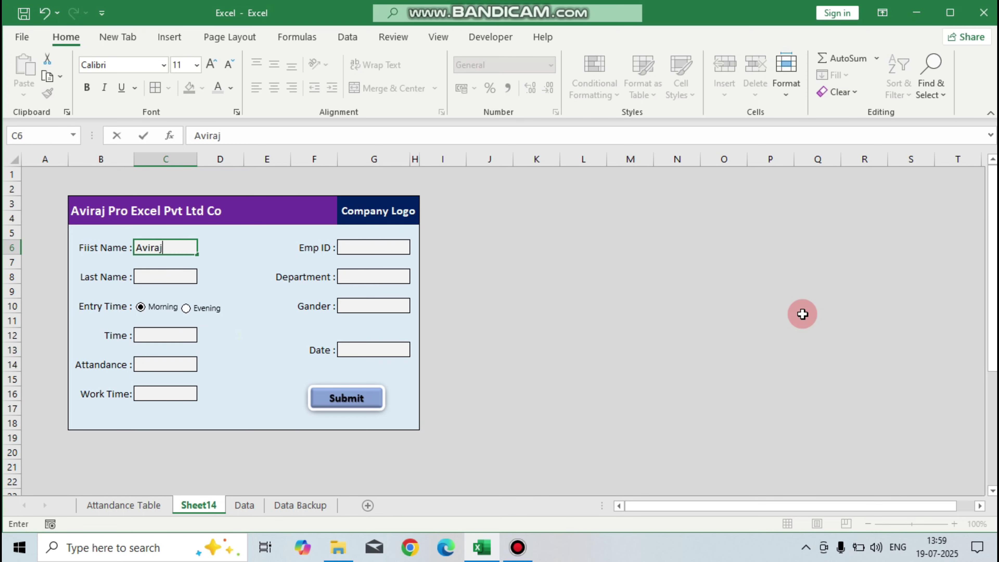
pyautogui.click(170, 277)
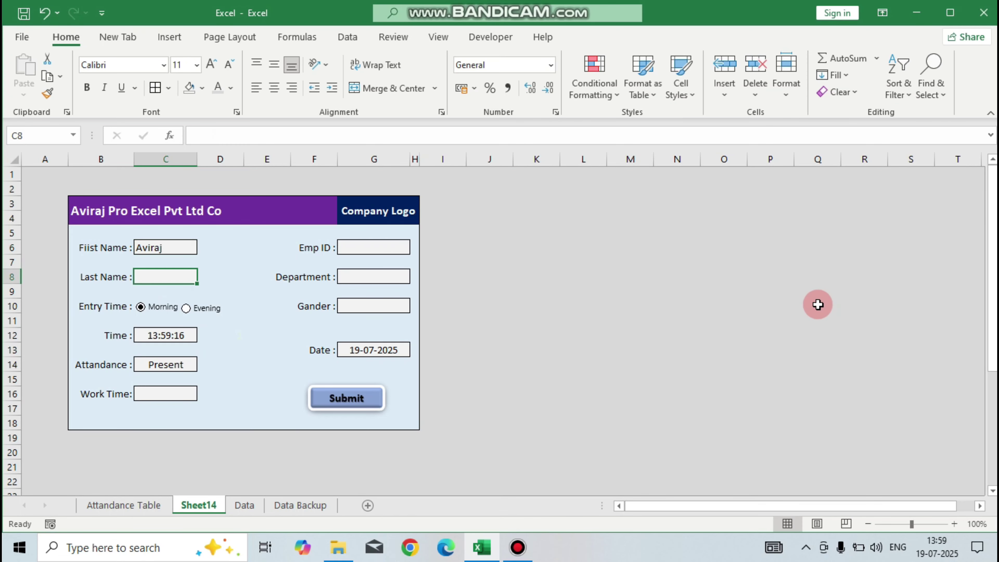
pyautogui.write('Das')
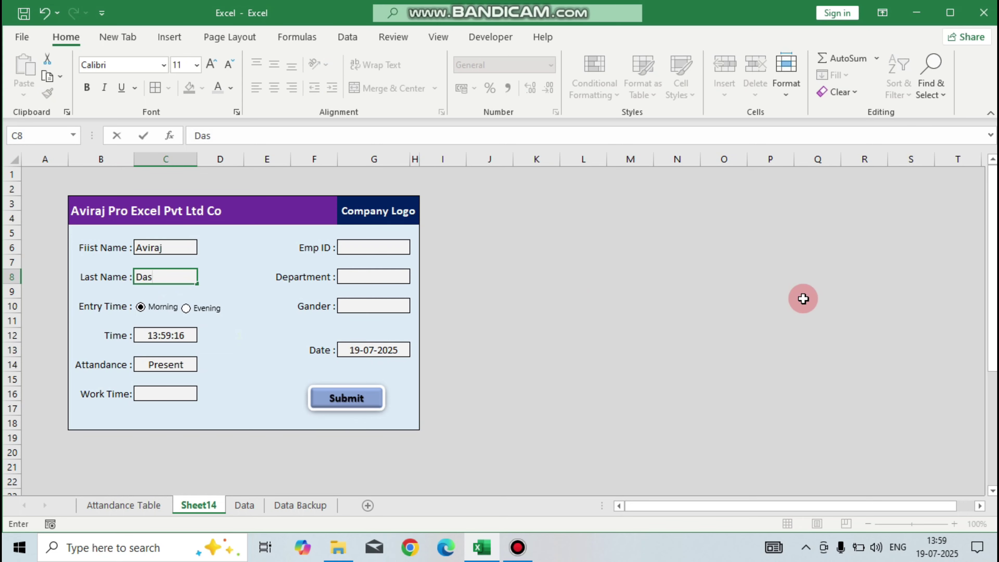
pyautogui.click(226, 348)
pyautogui.click(156, 392)
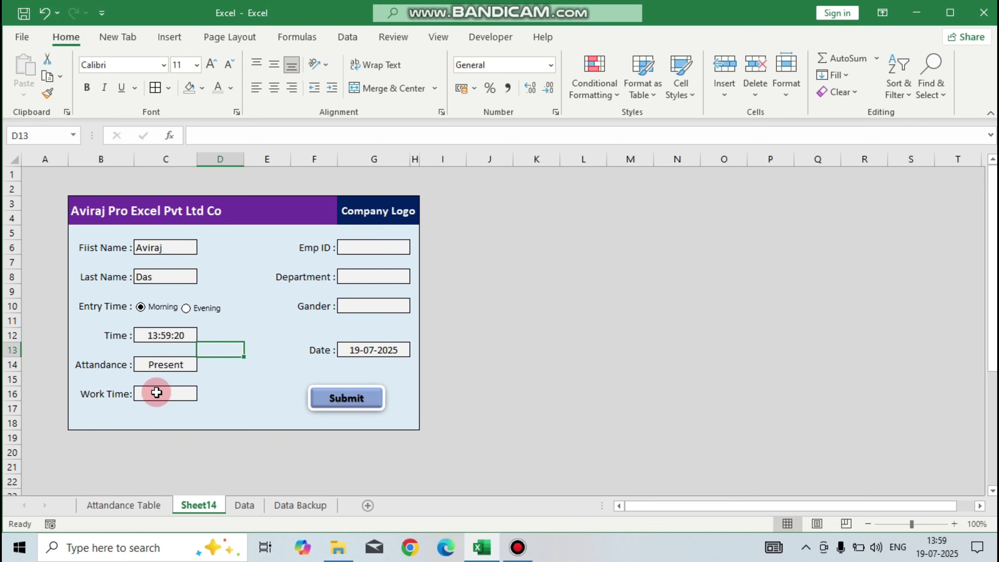
# Step: Fill in the employee's ID, set the Department to Account and choose Male as the Gander
pyautogui.click(385, 247)
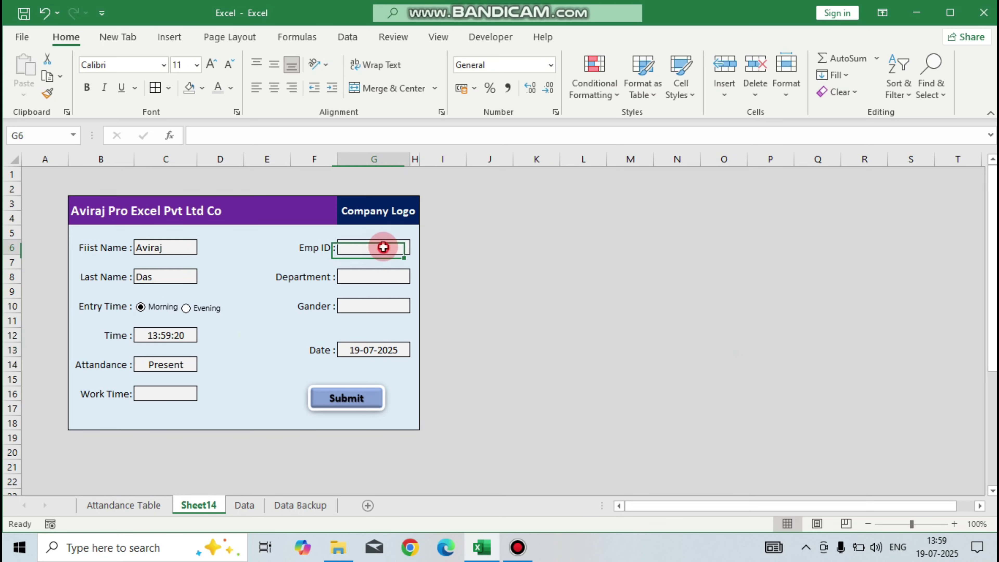
pyautogui.write('1111')
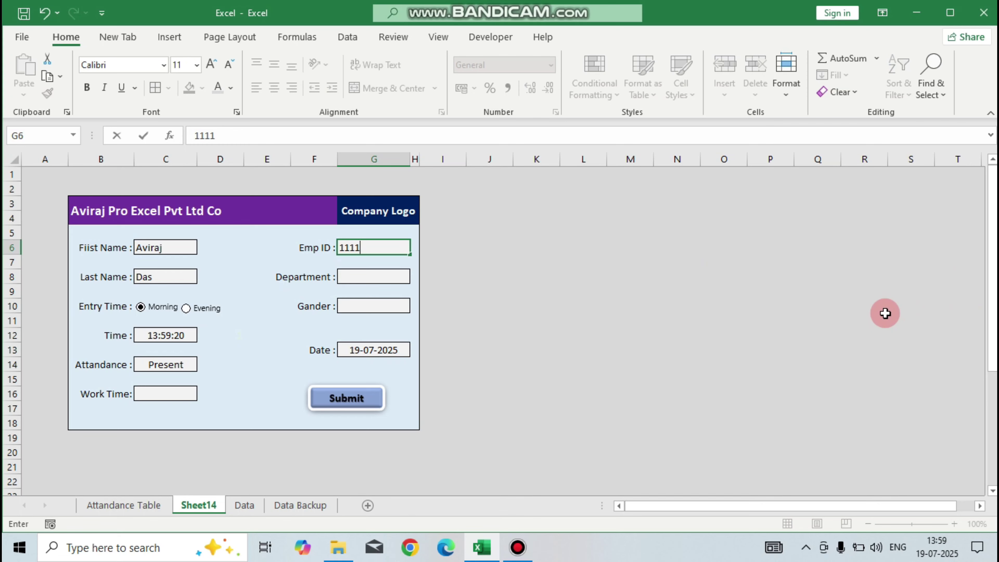
pyautogui.click(373, 276)
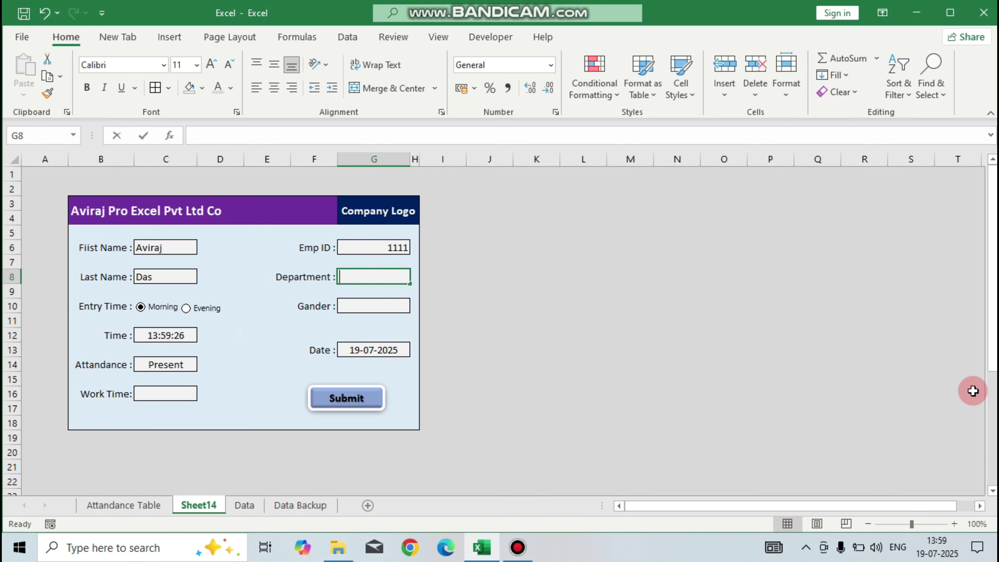
pyautogui.write('Account')
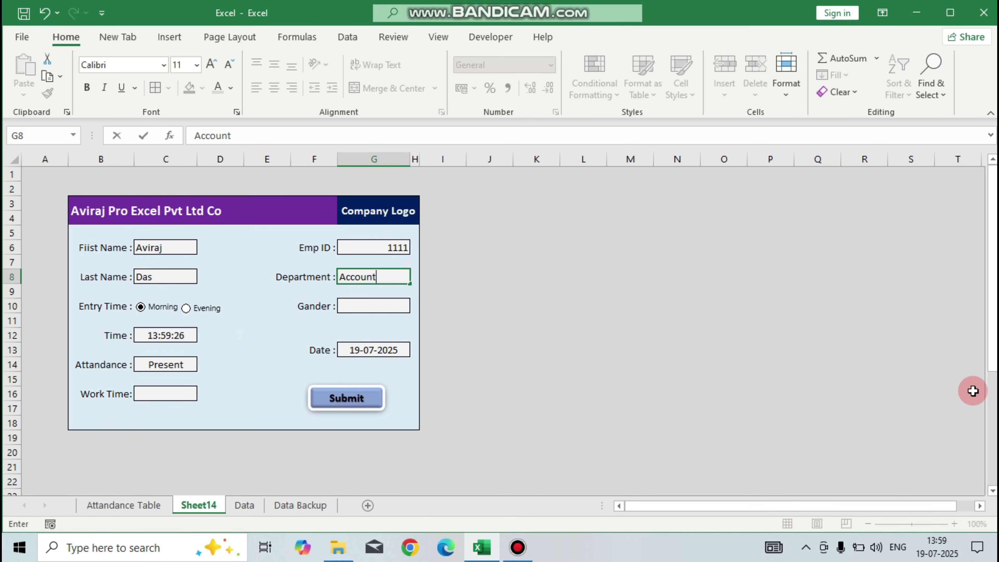
pyautogui.click(383, 309)
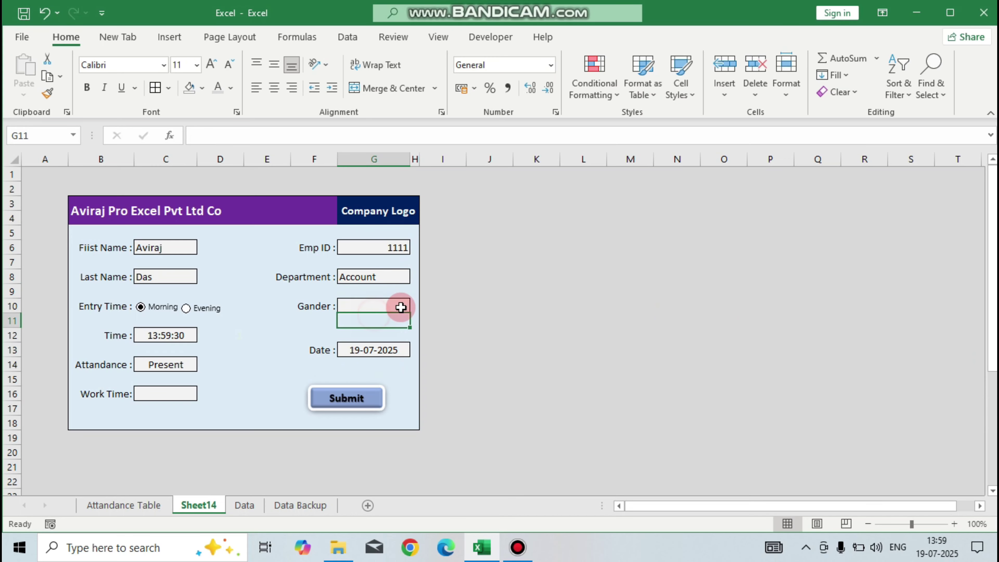
pyautogui.click(415, 306)
pyautogui.click(354, 318)
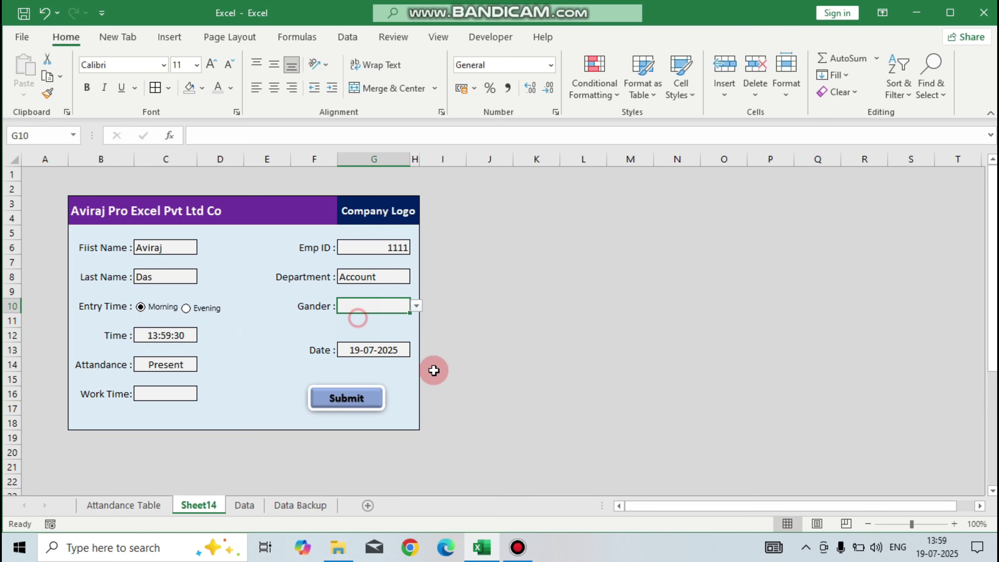
# Step: Submit the attendance entry, check its record in B3:K3 on the Data sheet, and return to the Sheet14 form
pyautogui.click(346, 408)
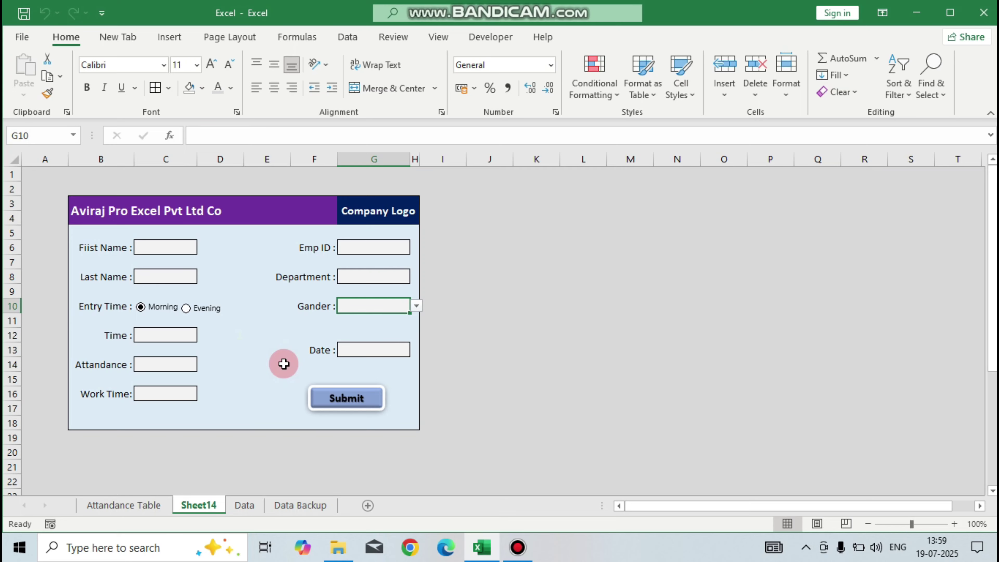
pyautogui.click(244, 505)
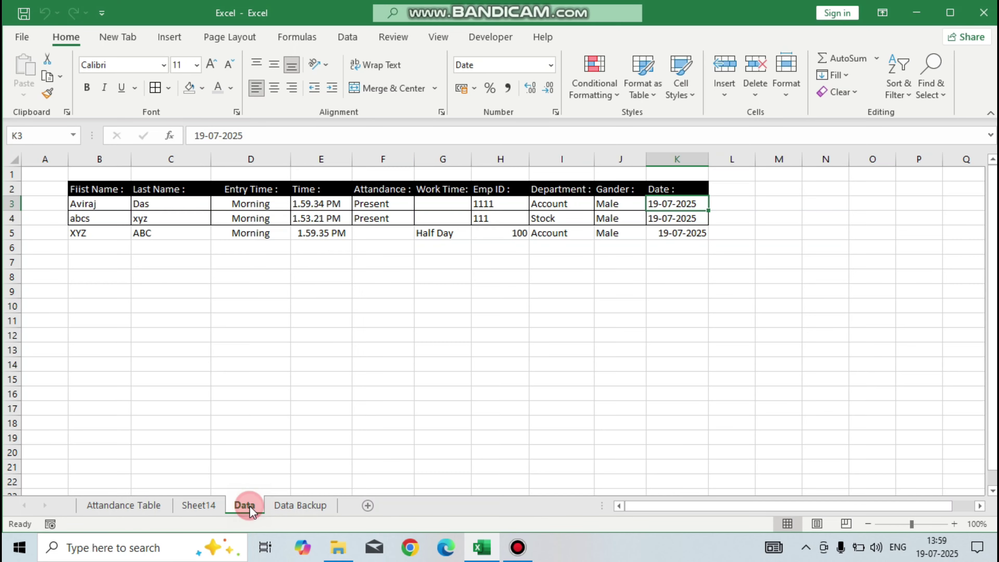
pyautogui.moveTo(80, 203); pyautogui.dragTo(680, 203)
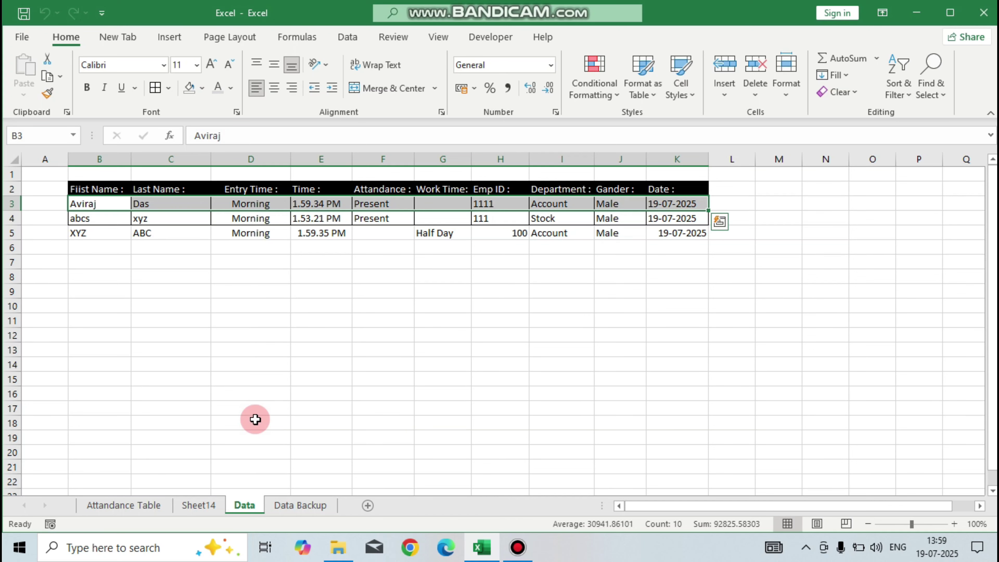
pyautogui.click(189, 505)
pyautogui.click(251, 356)
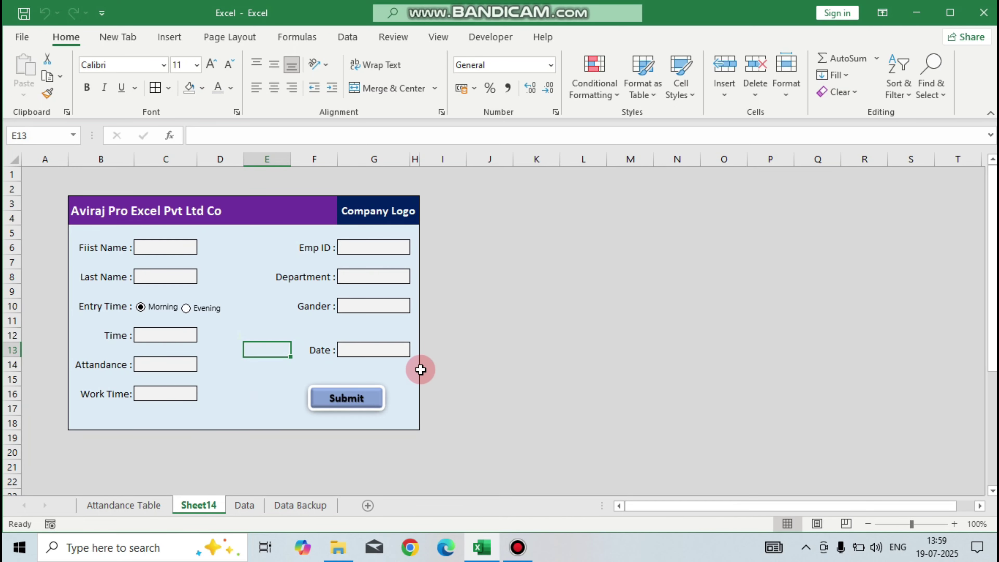